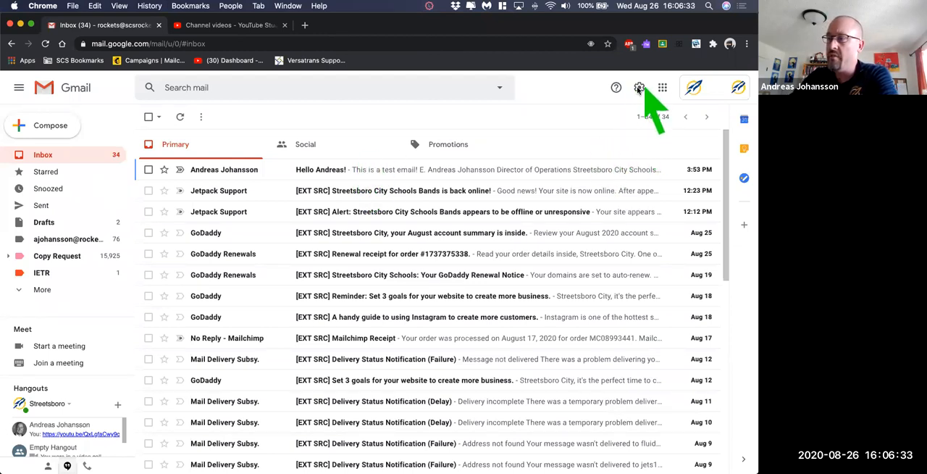
- Open the full mail settings and change the inbox type to Priority Inbox
{"action": "left_click", "coordinate": [638, 87]}
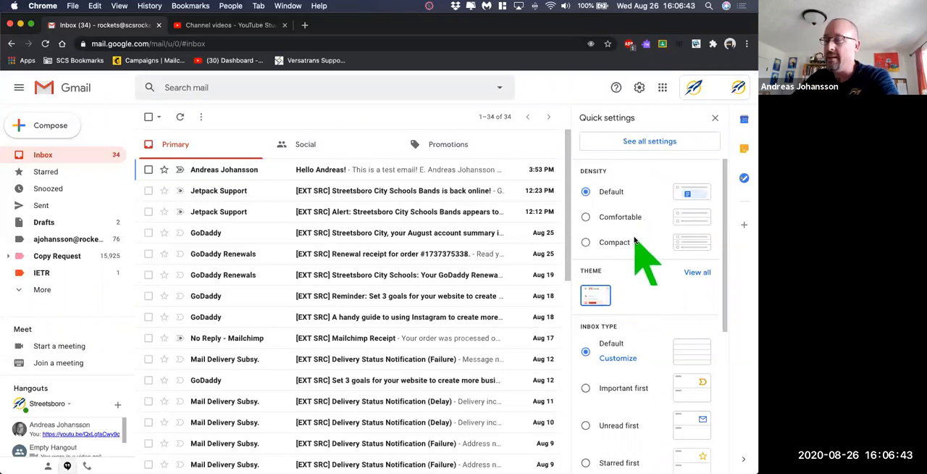
{"action": "left_click", "coordinate": [639, 143]}
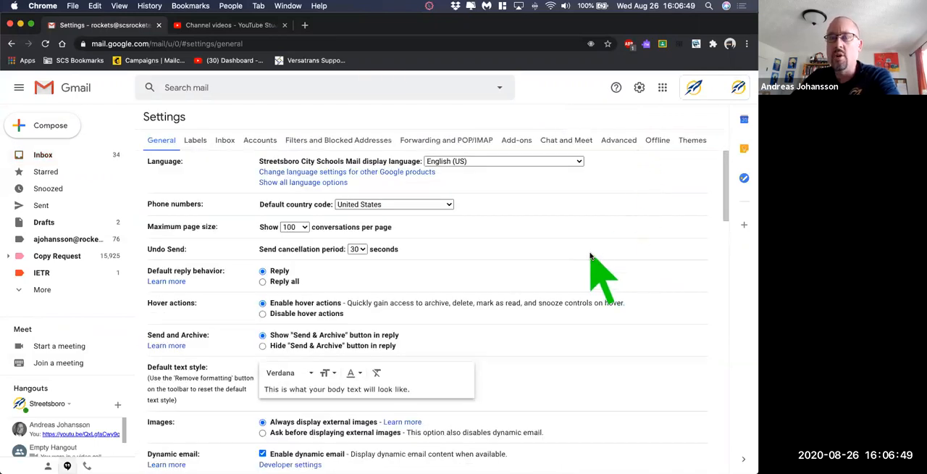
{"action": "left_click", "coordinate": [226, 140]}
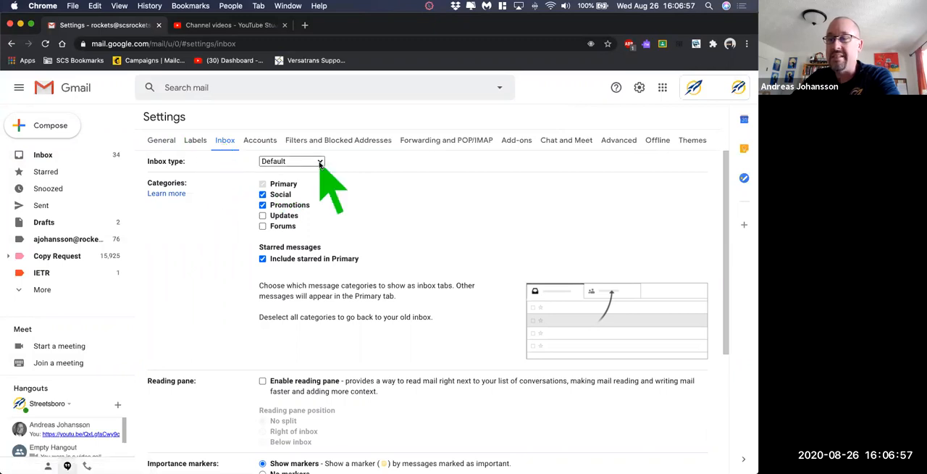
{"action": "mouse_move", "coordinate": [266, 196]}
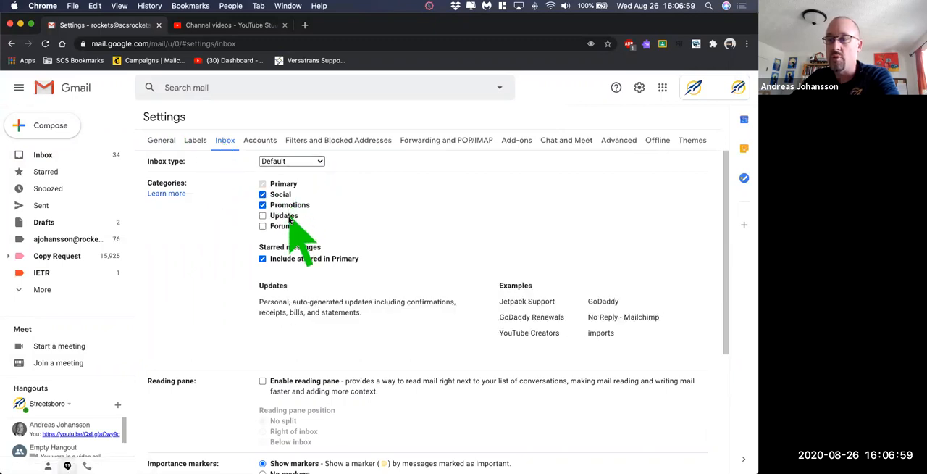
{"action": "left_click", "coordinate": [312, 162]}
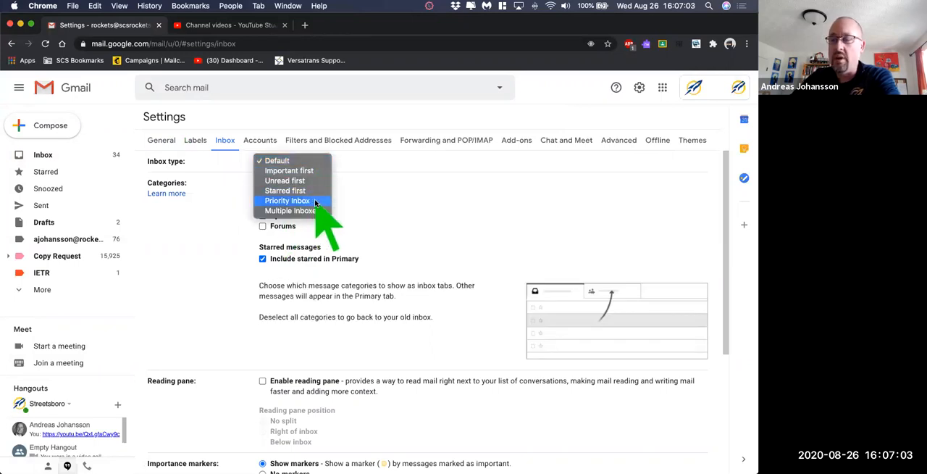
{"action": "left_click", "coordinate": [315, 200]}
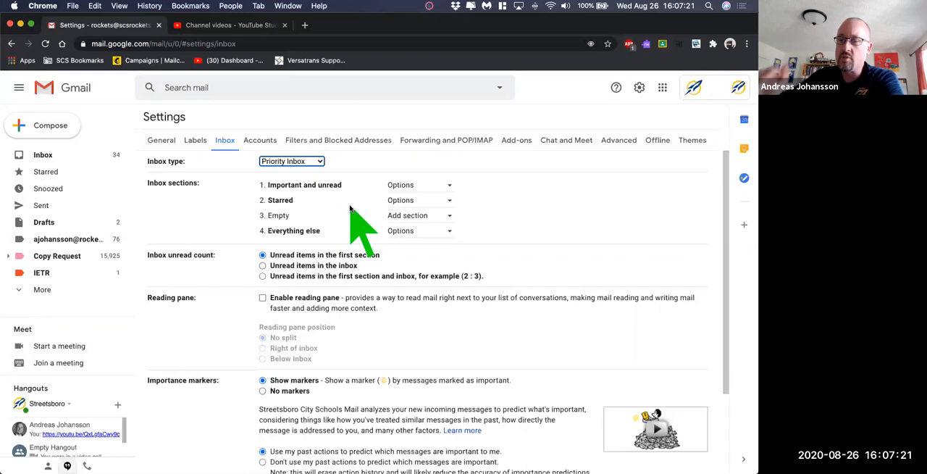
- Set the Starred inbox section to show up to 25 items and the Important and unread section up to 50 items
{"action": "left_click", "coordinate": [450, 202]}
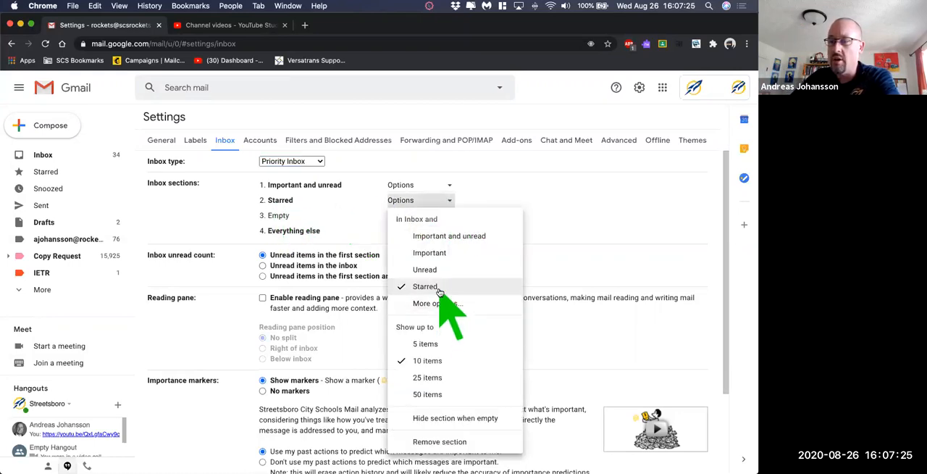
{"action": "left_click", "coordinate": [433, 379]}
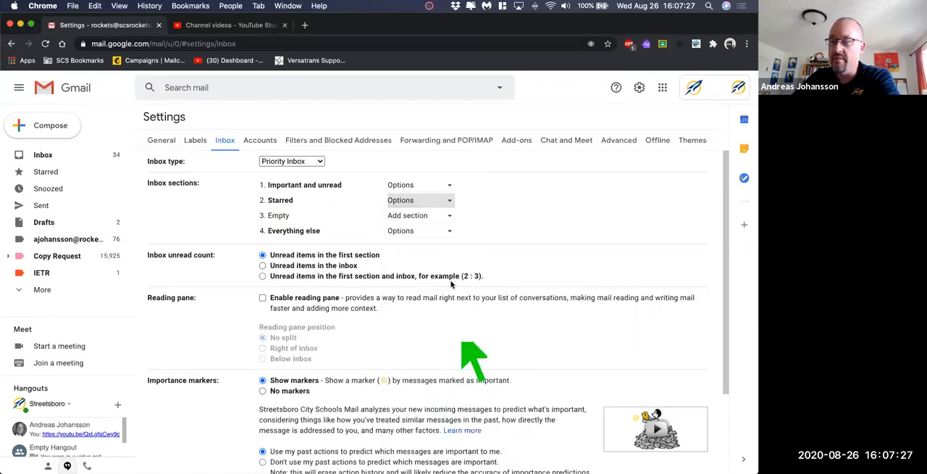
{"action": "left_click", "coordinate": [449, 186]}
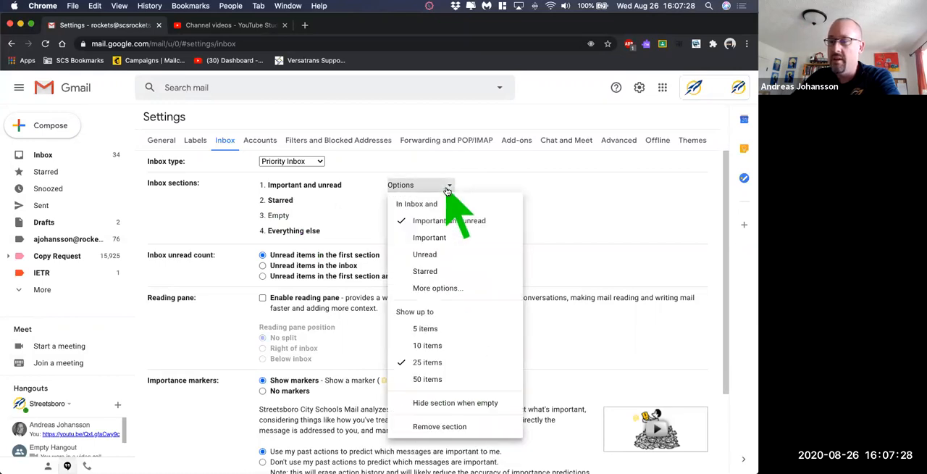
{"action": "left_click", "coordinate": [443, 379]}
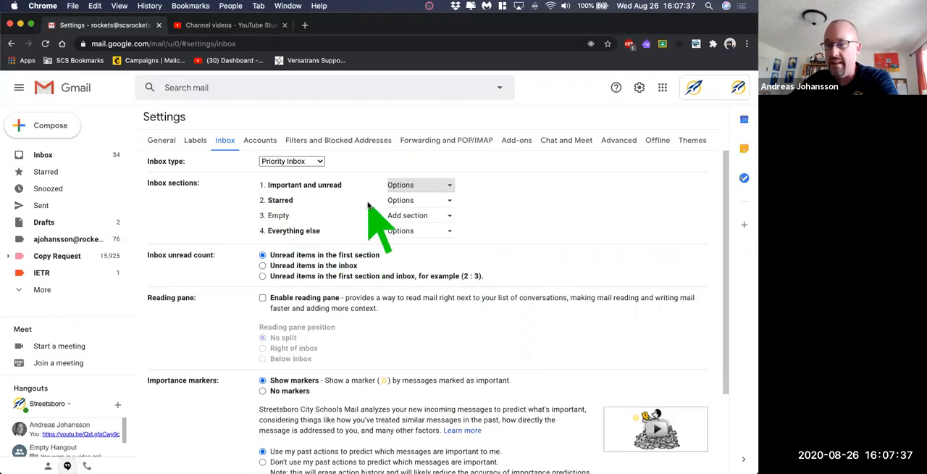
- Save the changes made to the inbox settings
{"action": "scroll", "coordinate": [378, 221], "scroll_direction": "down", "scroll_amount": 1}
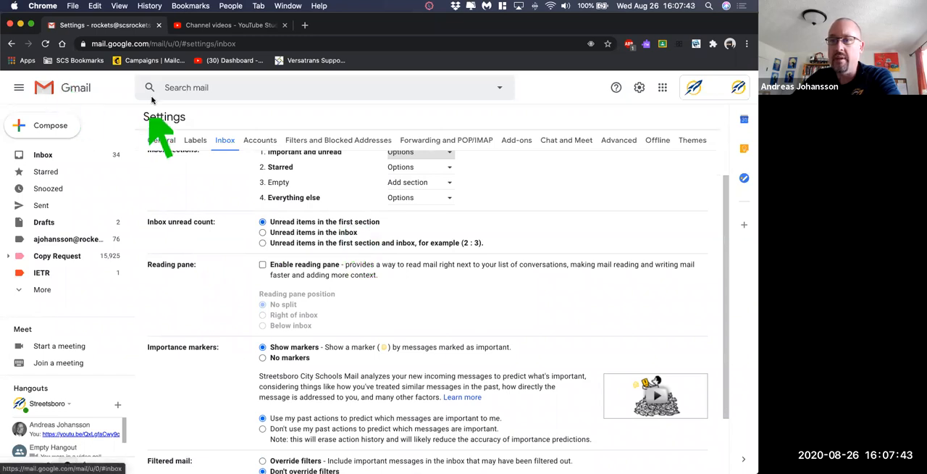
{"action": "scroll", "coordinate": [366, 299], "scroll_direction": "down", "scroll_amount": 2}
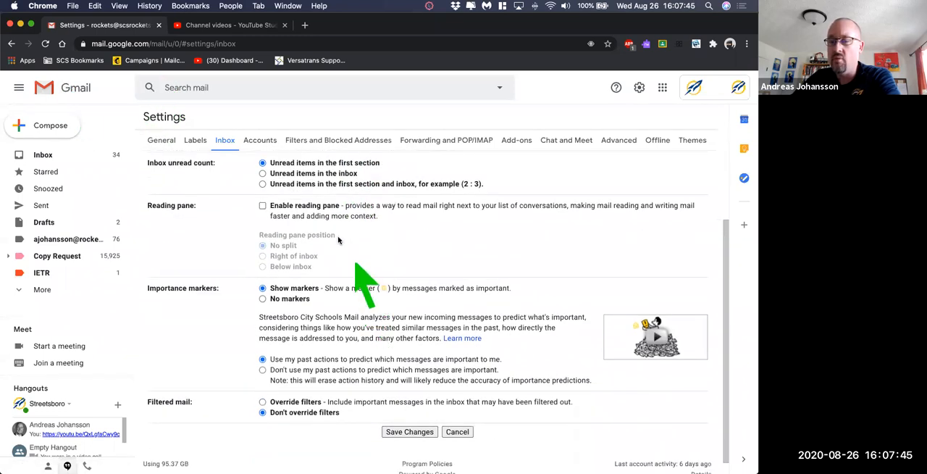
{"action": "scroll", "coordinate": [340, 250], "scroll_direction": "down", "scroll_amount": 1}
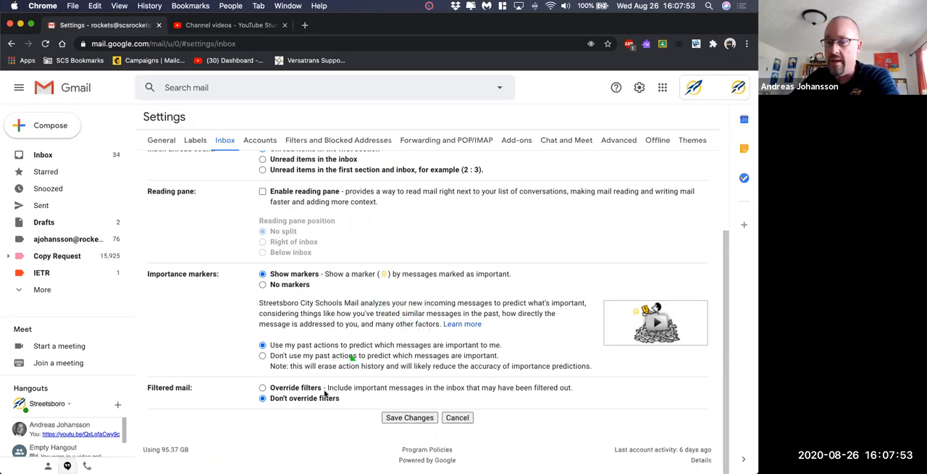
{"action": "left_click", "coordinate": [416, 418]}
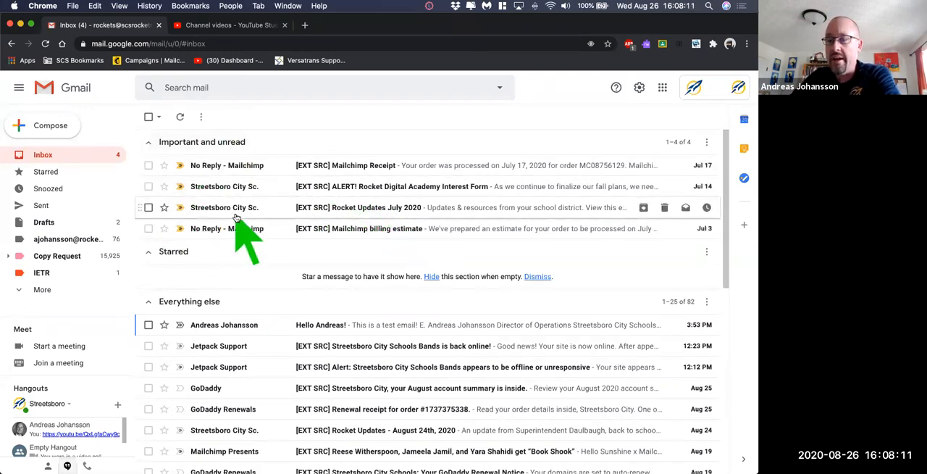
- Mark the 3:53 PM test email in the Everything else section as important and refresh the inbox
{"action": "scroll", "coordinate": [232, 290], "scroll_direction": "down", "scroll_amount": 3}
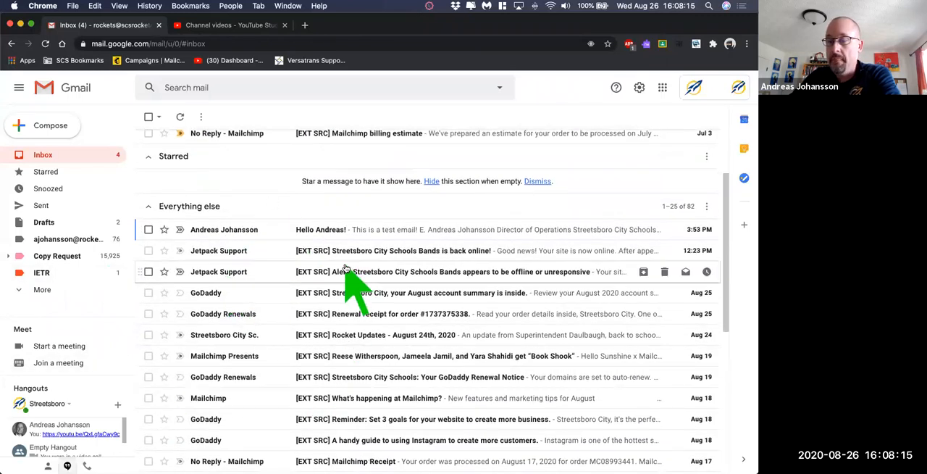
{"action": "scroll", "coordinate": [340, 265], "scroll_direction": "up", "scroll_amount": 3}
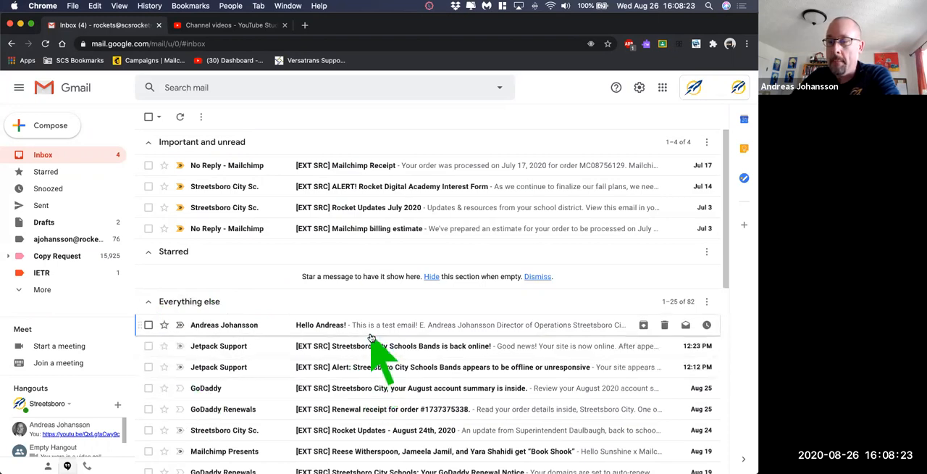
{"action": "scroll", "coordinate": [374, 334], "scroll_direction": "down", "scroll_amount": 2}
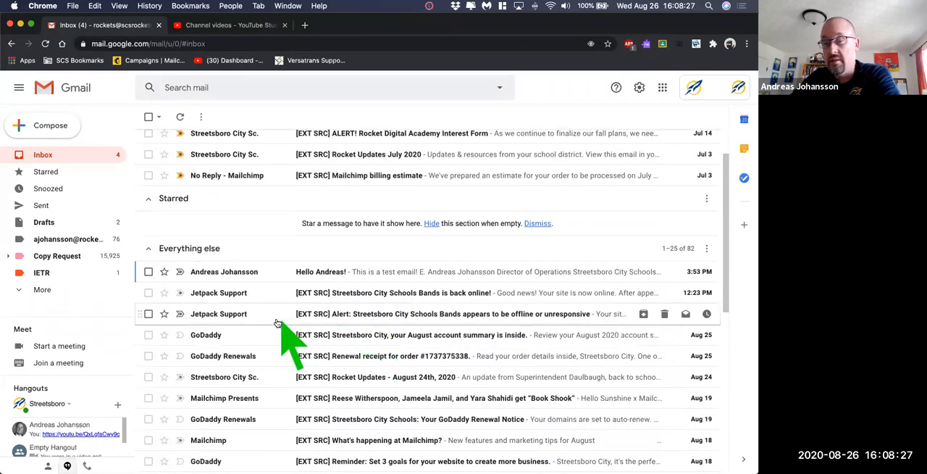
{"action": "left_click", "coordinate": [181, 278]}
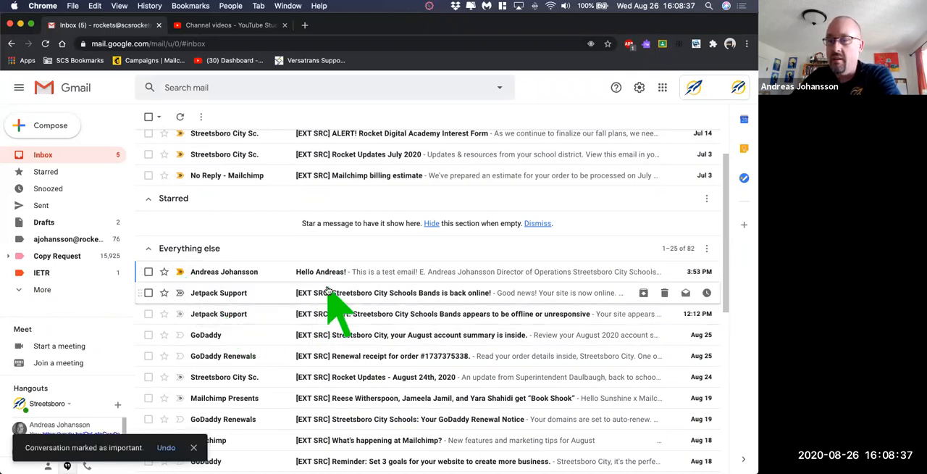
{"action": "scroll", "coordinate": [332, 284], "scroll_direction": "up", "scroll_amount": 1}
{"action": "scroll", "coordinate": [335, 293], "scroll_direction": "up", "scroll_amount": 1}
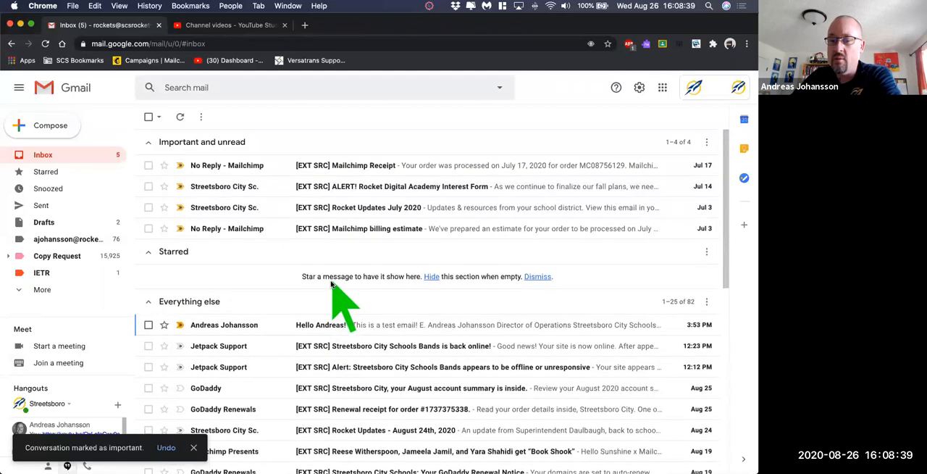
{"action": "left_click", "coordinate": [179, 116]}
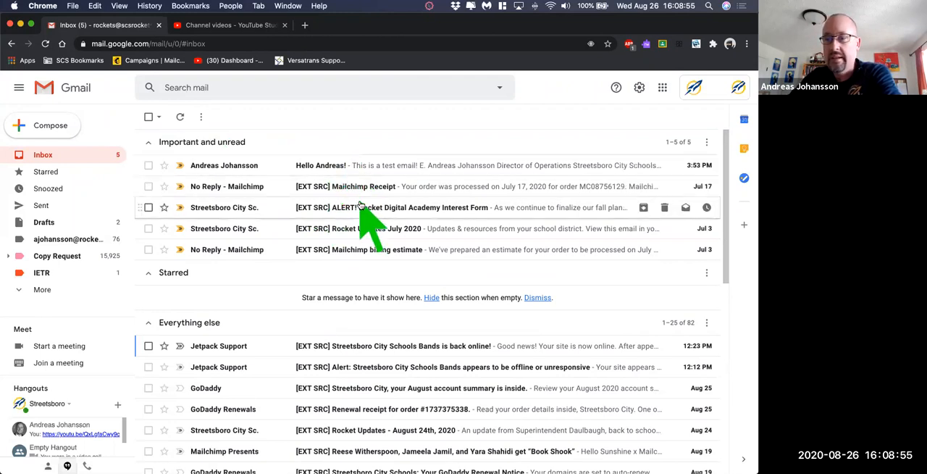
- Mark the Mailchimp billing estimate conversation in the Important and unread section as not important
{"action": "left_click", "coordinate": [180, 249]}
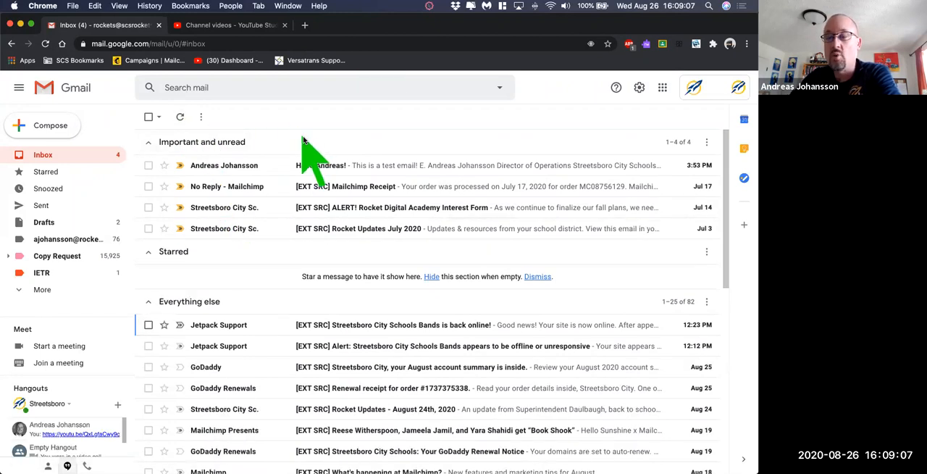
{"action": "scroll", "coordinate": [315, 217], "scroll_direction": "down", "scroll_amount": 4}
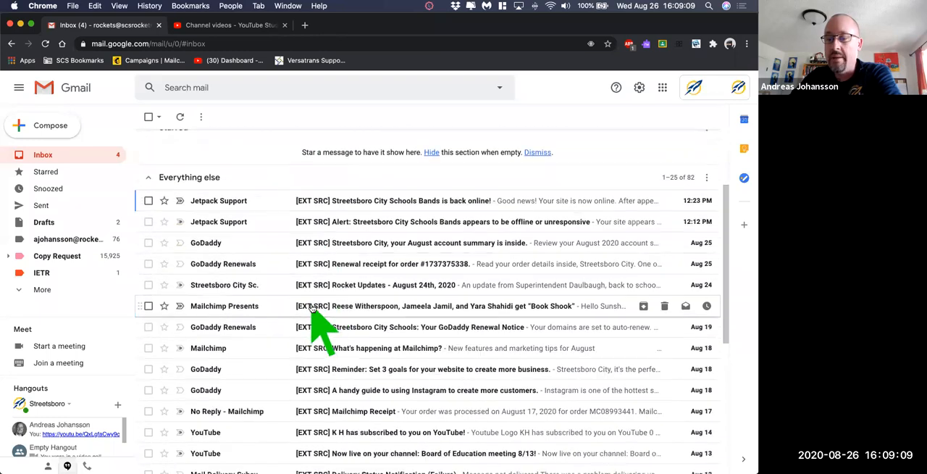
{"action": "scroll", "coordinate": [311, 307], "scroll_direction": "down", "scroll_amount": 8}
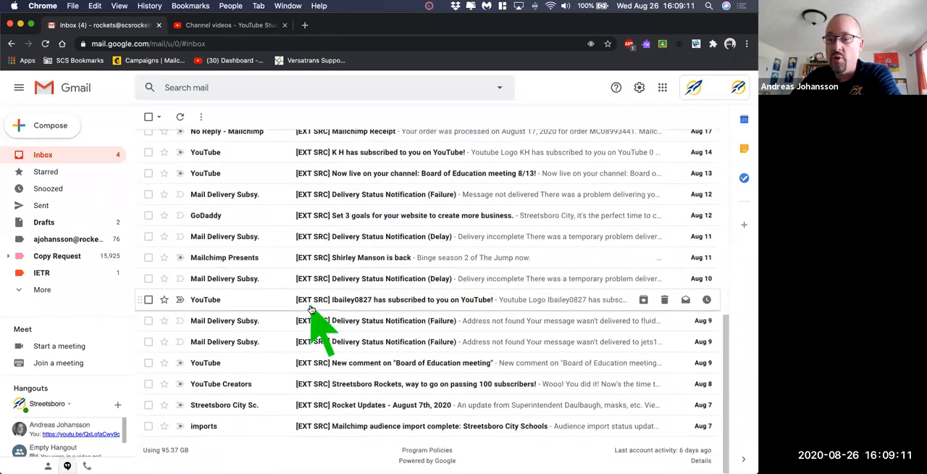
{"action": "scroll", "coordinate": [290, 376], "scroll_direction": "up", "scroll_amount": 3}
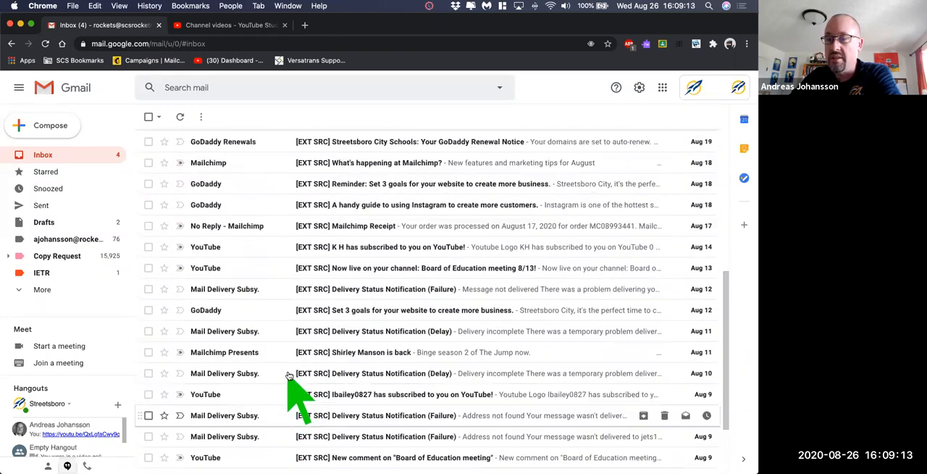
{"action": "scroll", "coordinate": [288, 369], "scroll_direction": "up", "scroll_amount": 9}
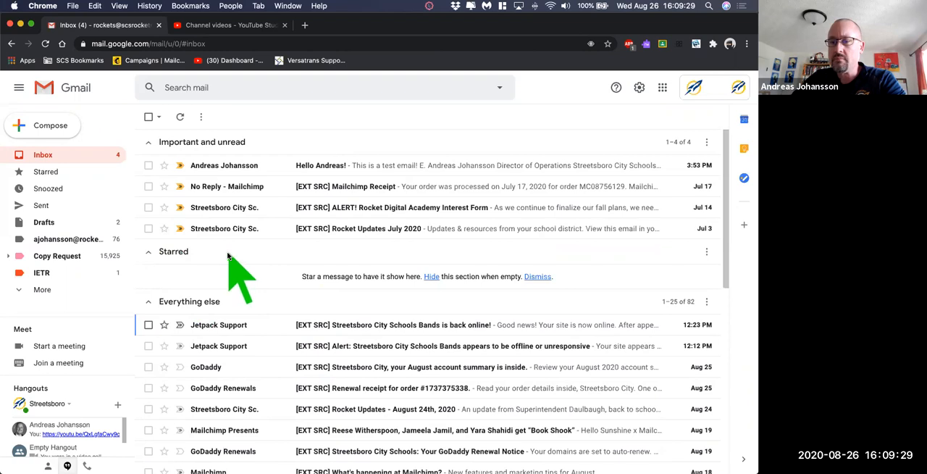
- Change the inbox's Starred section to show all messages from the Starred label and collapse that section
{"action": "left_click", "coordinate": [706, 253]}
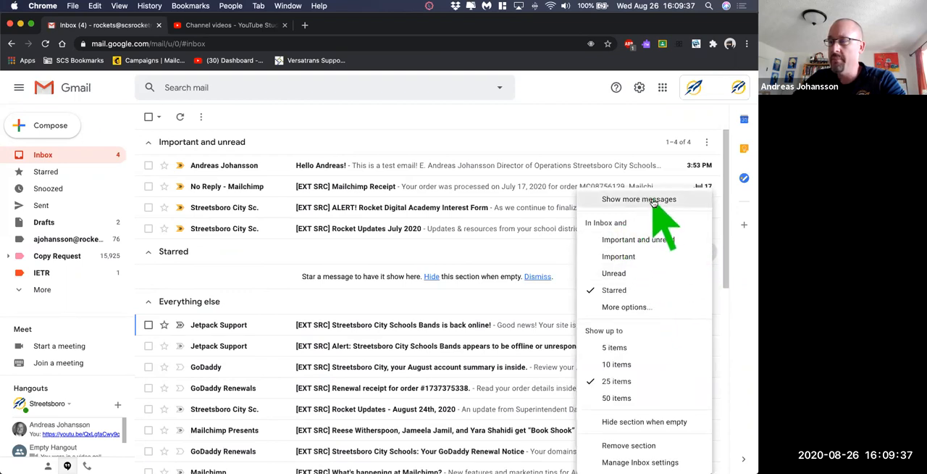
{"action": "left_click", "coordinate": [619, 307]}
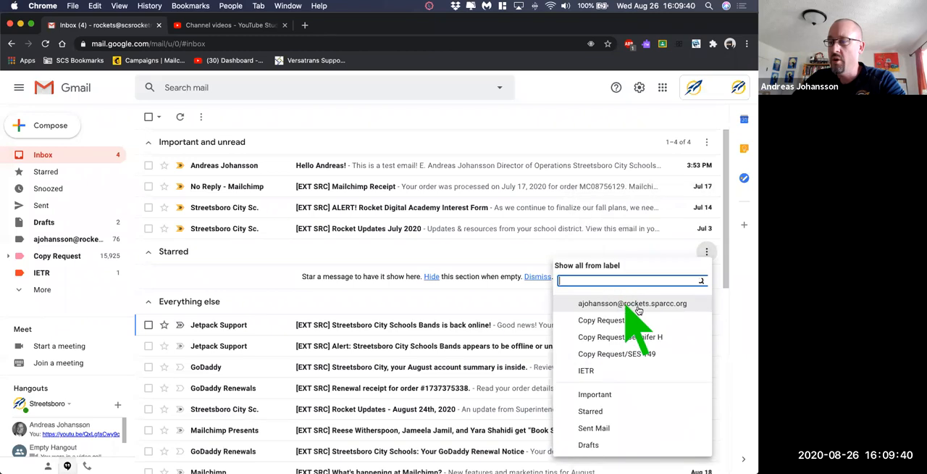
{"action": "left_click", "coordinate": [593, 412]}
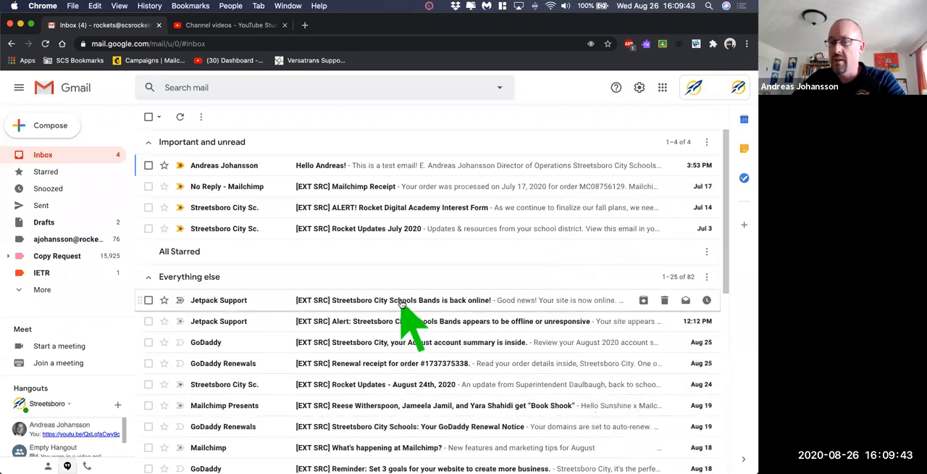
{"action": "left_click", "coordinate": [183, 255]}
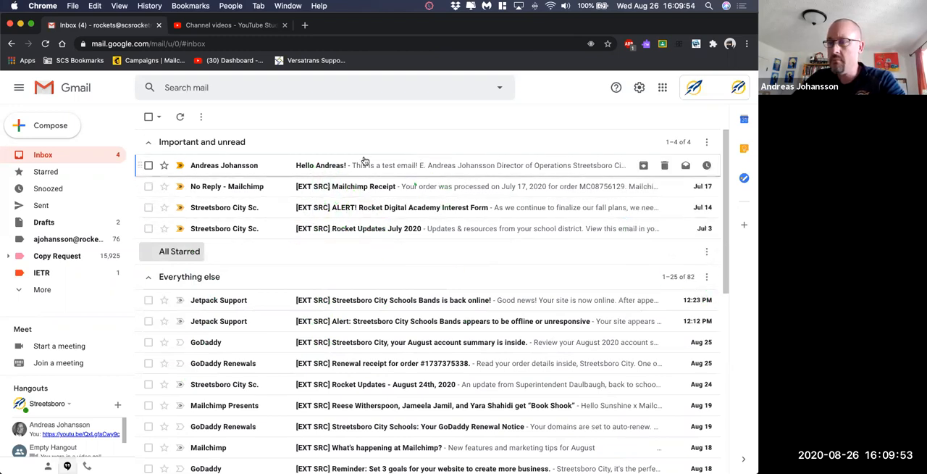
- Open the test email from Important and unread and star it, and expand the All Starred section back in the inbox
{"action": "left_click", "coordinate": [314, 166]}
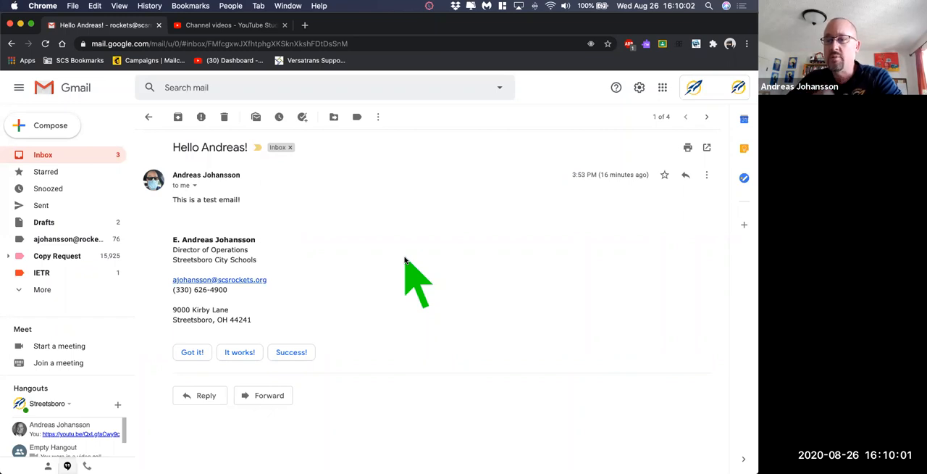
{"action": "left_click", "coordinate": [663, 176]}
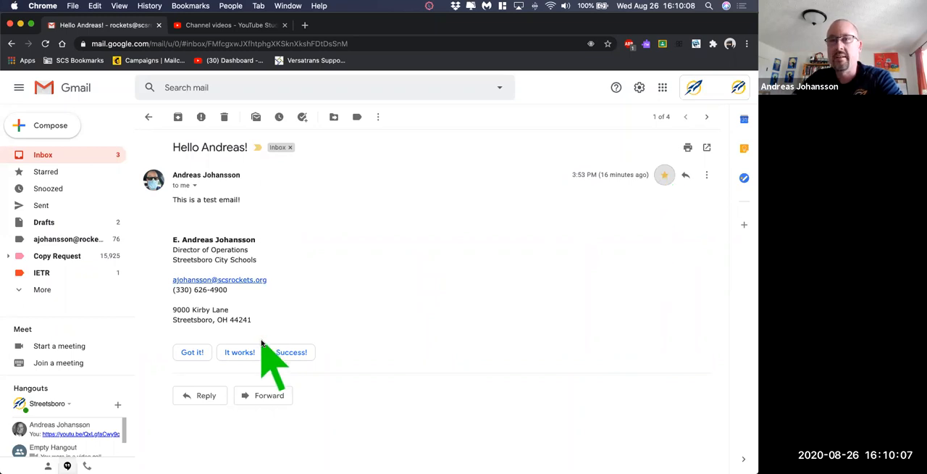
{"action": "left_click", "coordinate": [47, 159]}
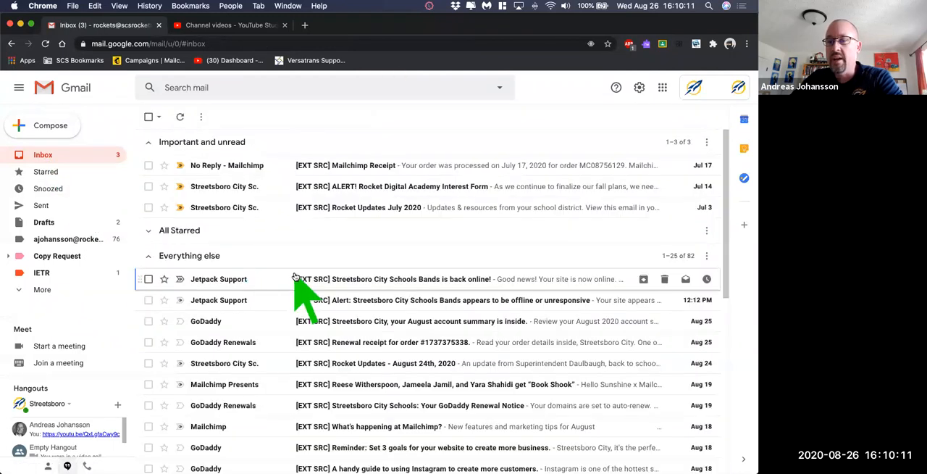
{"action": "left_click", "coordinate": [152, 230]}
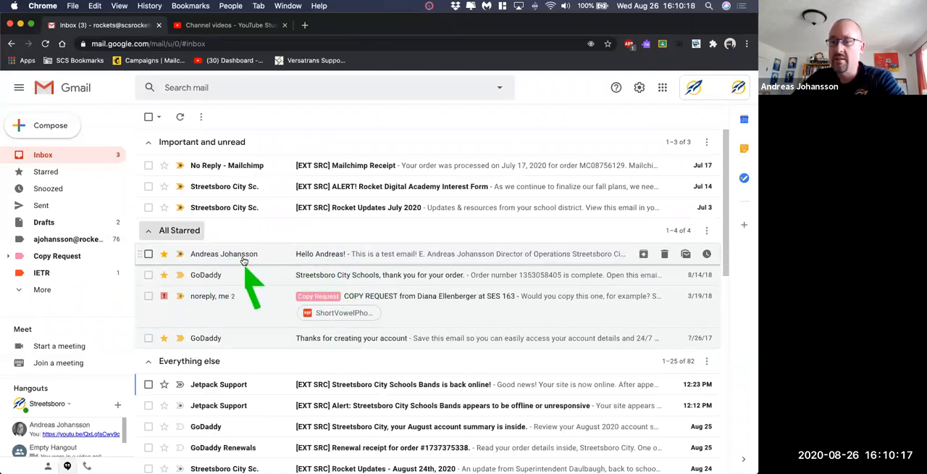
- Remove the red exclamation marker from the Copy Request conversation in the All Starred section
{"action": "mouse_move", "coordinate": [193, 258]}
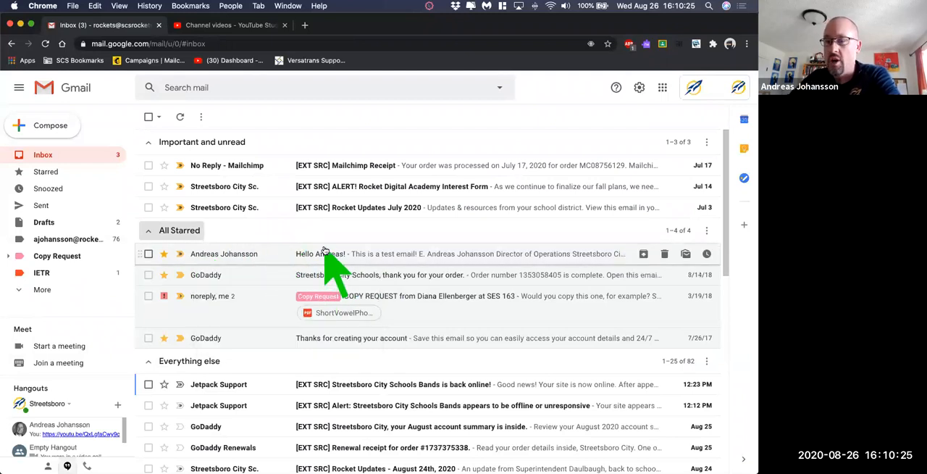
{"action": "left_click", "coordinate": [163, 296]}
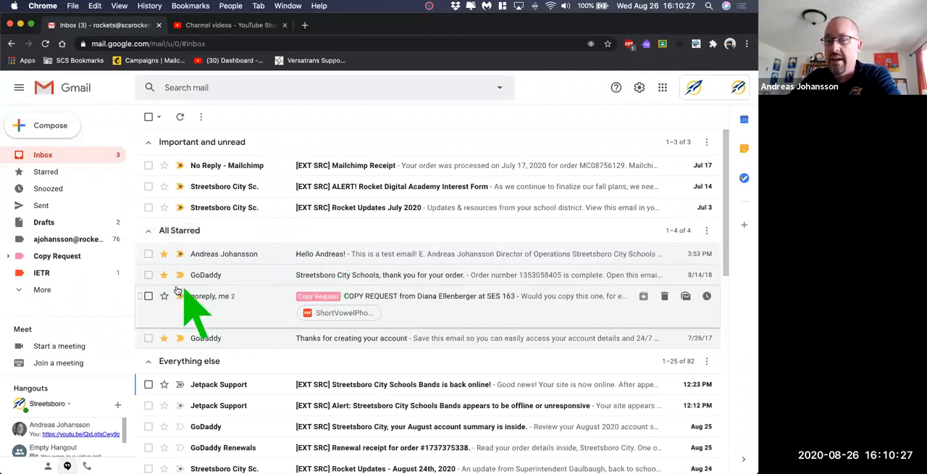
- Refresh the inbox and bring up the Stars options in the full general settings
{"action": "left_click", "coordinate": [179, 117]}
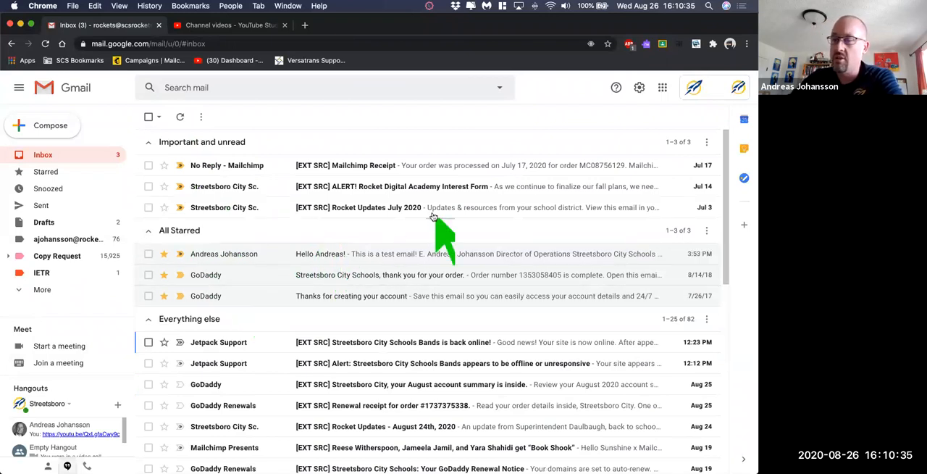
{"action": "left_click", "coordinate": [639, 88]}
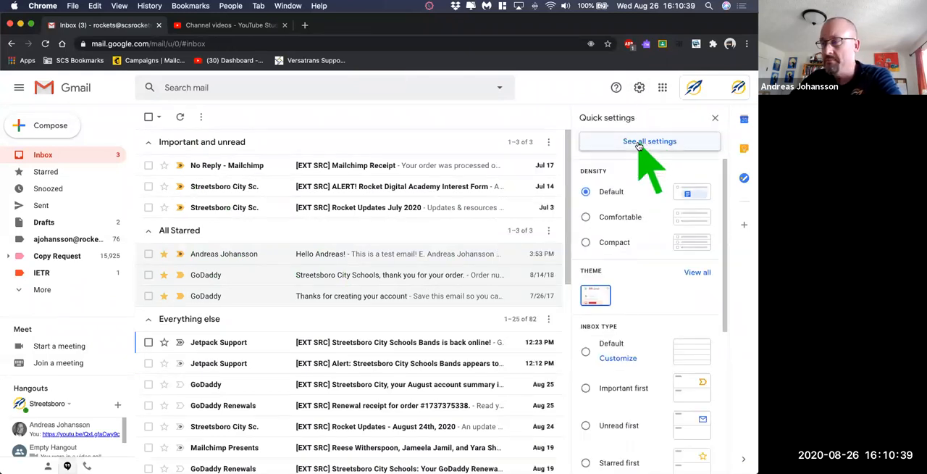
{"action": "left_click", "coordinate": [639, 143]}
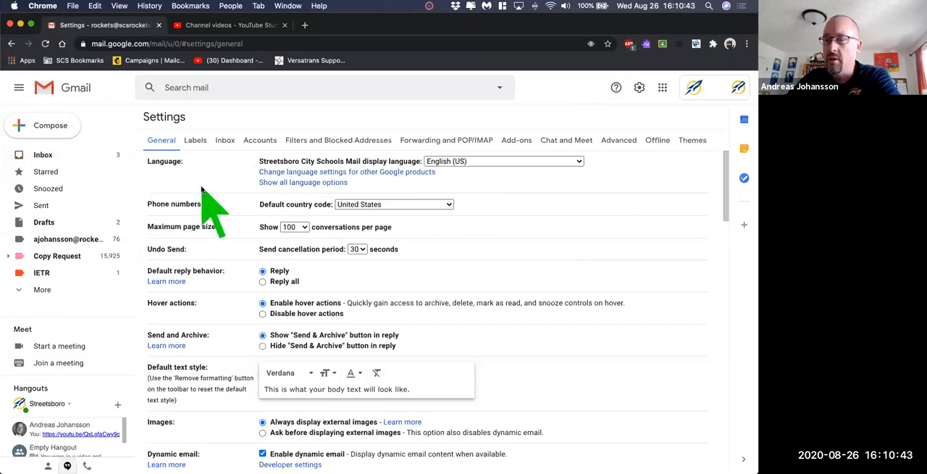
{"action": "scroll", "coordinate": [250, 239], "scroll_direction": "down", "scroll_amount": 4}
{"action": "scroll", "coordinate": [244, 235], "scroll_direction": "down", "scroll_amount": 15}
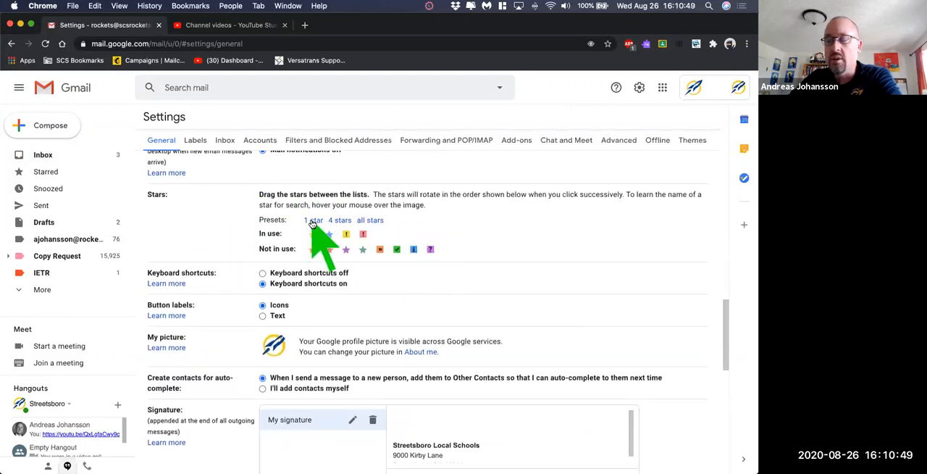
- Starting from the 4 stars preset, order the in-use markers red exclamation, blue info, purple question, yellow star, green check, yellow exclamation, and save the settings
{"action": "left_click", "coordinate": [370, 220]}
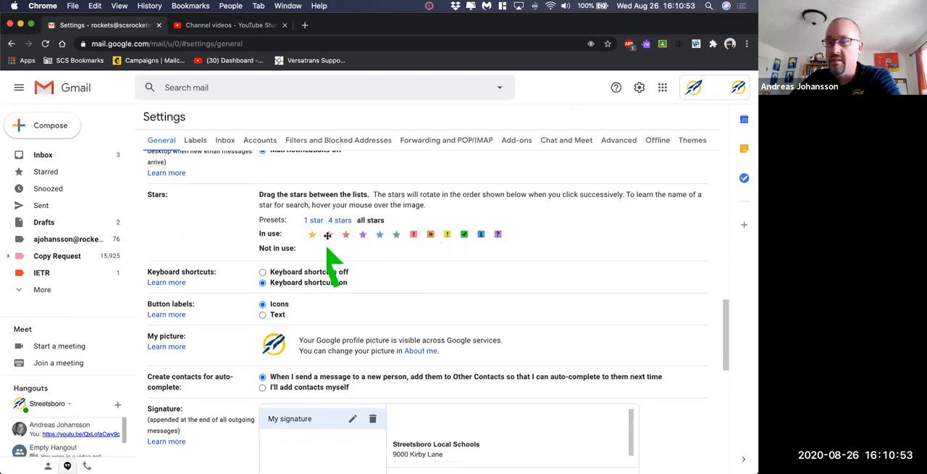
{"action": "left_click", "coordinate": [339, 220]}
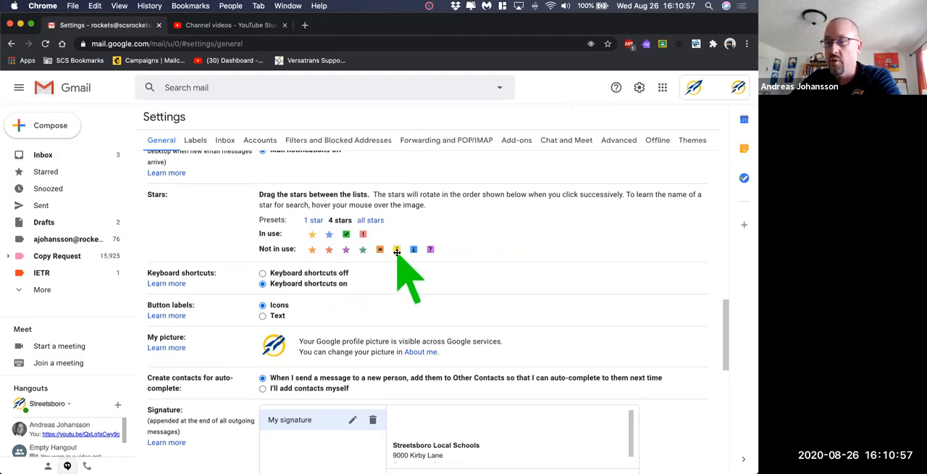
{"action": "left_click_drag", "start_coordinate": [397, 250], "coordinate": [312, 233]}
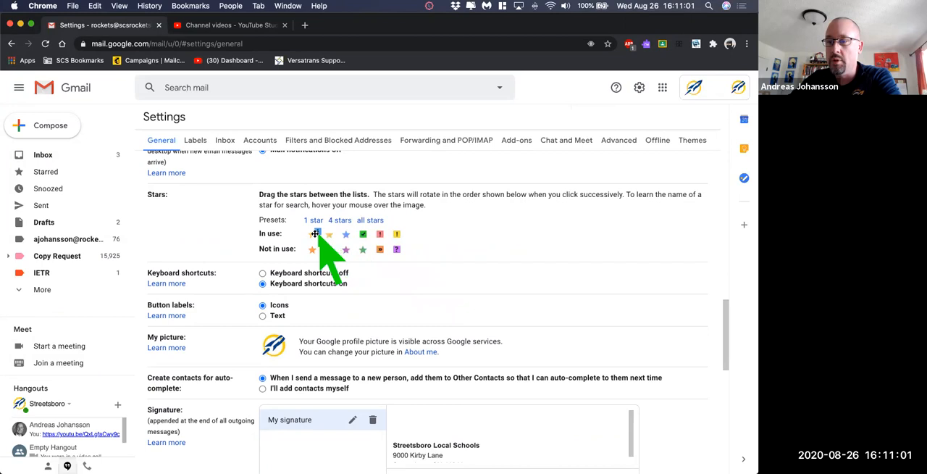
{"action": "left_click_drag", "start_coordinate": [379, 235], "coordinate": [312, 235]}
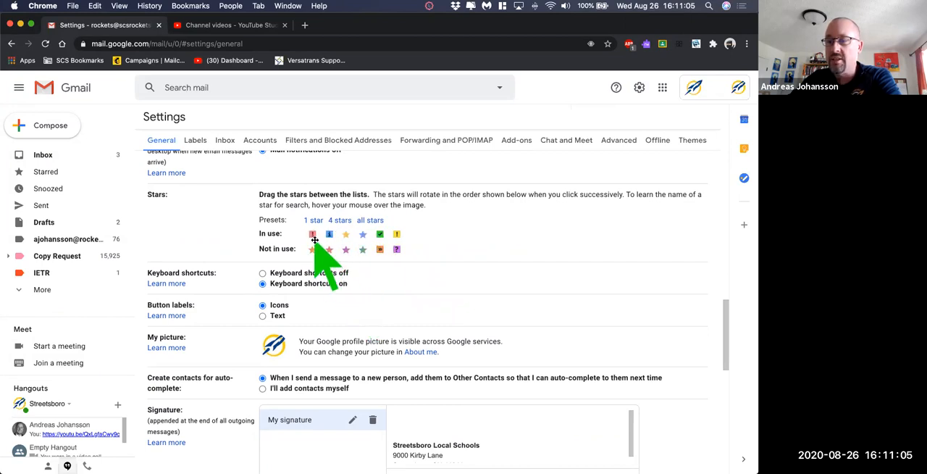
{"action": "mouse_move", "coordinate": [396, 249]}
{"action": "left_mouse_down"}
{"action": "mouse_move", "coordinate": [389, 238]}
{"action": "mouse_move", "coordinate": [343, 237]}
{"action": "mouse_move", "coordinate": [395, 249]}
{"action": "mouse_move", "coordinate": [382, 251]}
{"action": "left_mouse_up"}
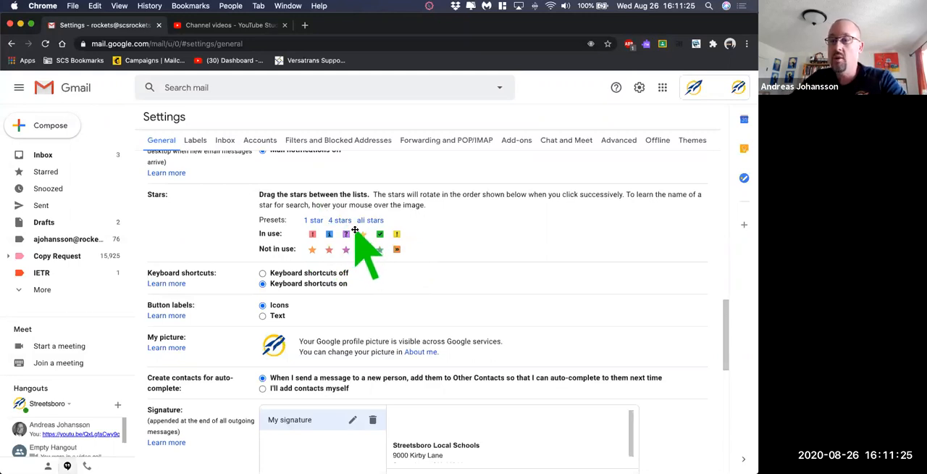
{"action": "scroll", "coordinate": [217, 312], "scroll_direction": "down", "scroll_amount": 10}
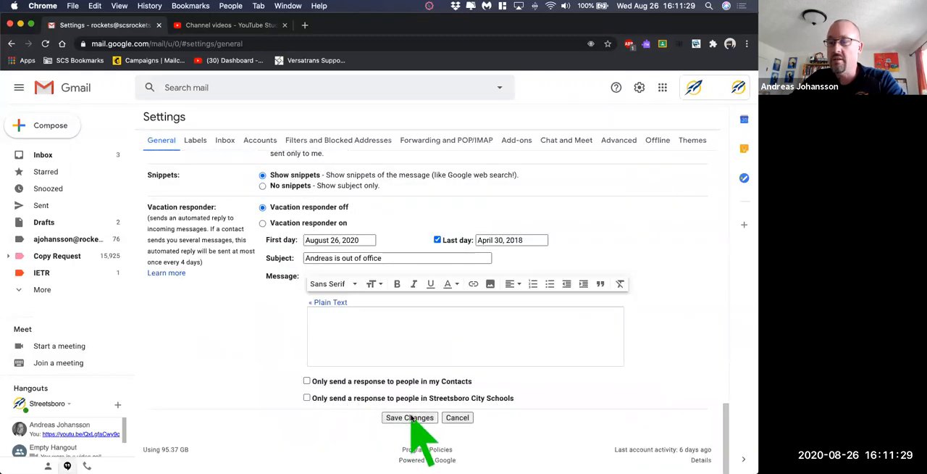
{"action": "left_click", "coordinate": [410, 418]}
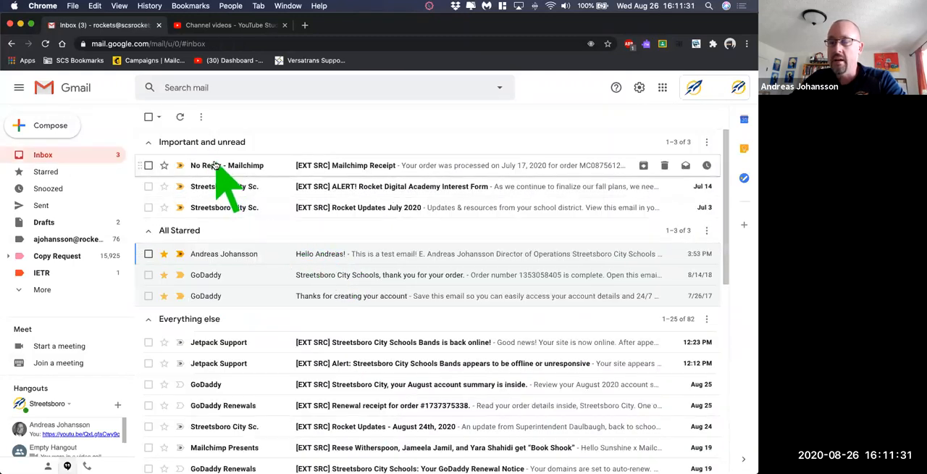
- Open the July 17 Mailchimp Receipt email, mark it with the green check, and refresh the inbox
{"action": "left_click", "coordinate": [221, 165]}
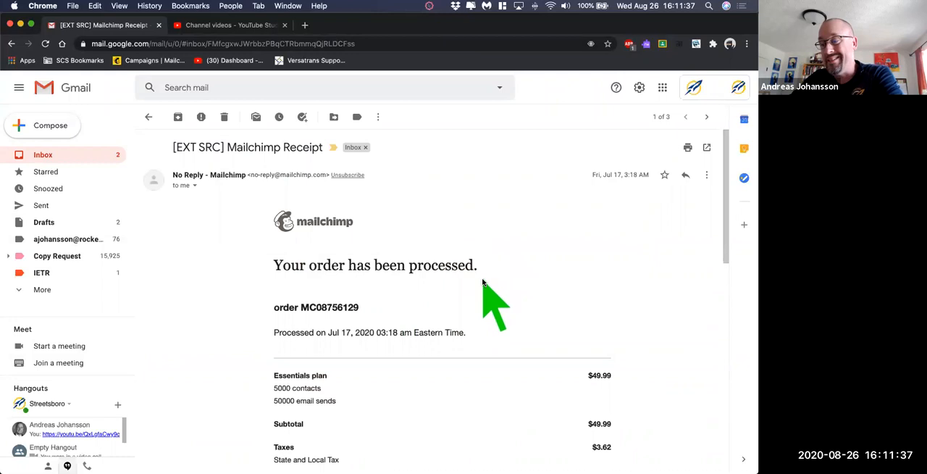
{"action": "left_click", "coordinate": [664, 176]}
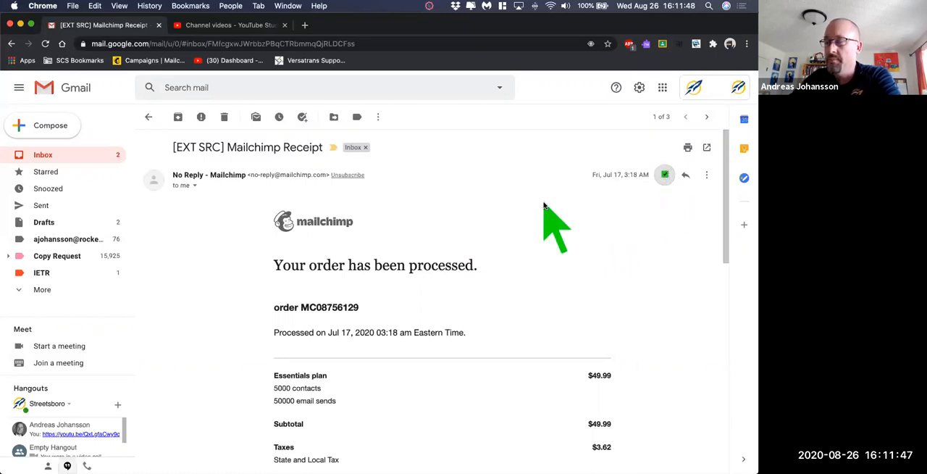
{"action": "left_click", "coordinate": [40, 156]}
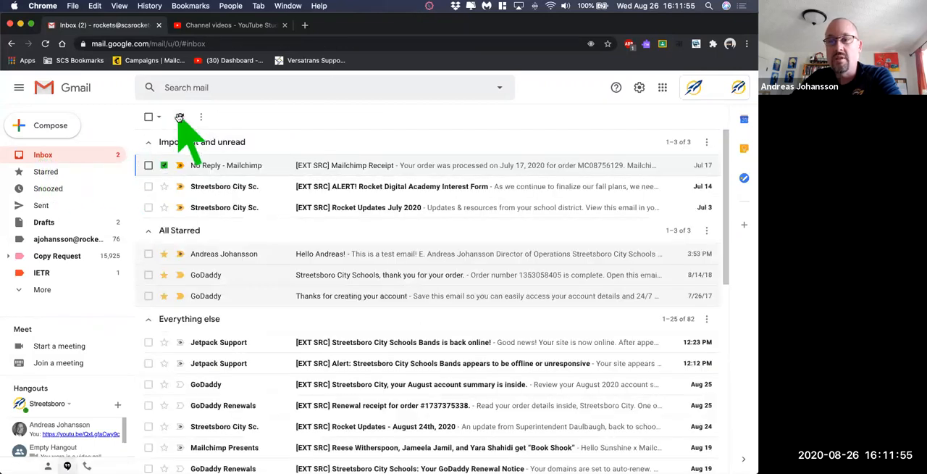
{"action": "left_click", "coordinate": [180, 116]}
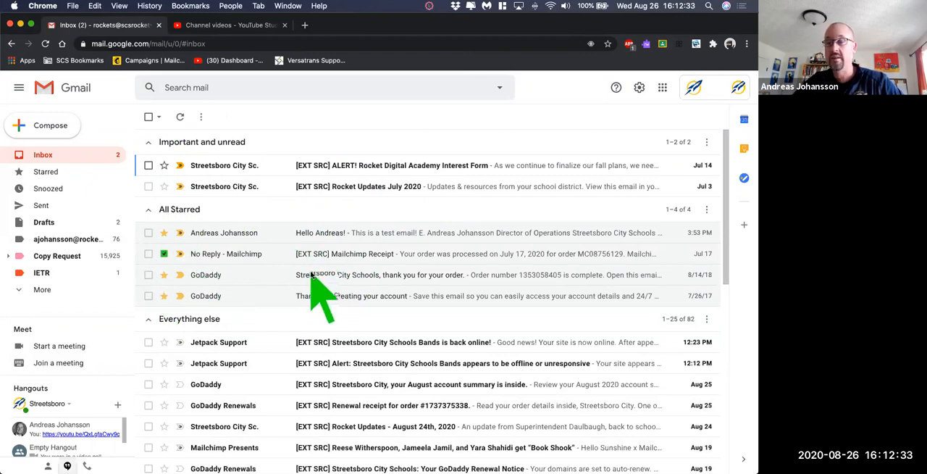
{"action": "scroll", "coordinate": [310, 268], "scroll_direction": "down", "scroll_amount": 5}
{"action": "scroll", "coordinate": [314, 290], "scroll_direction": "down", "scroll_amount": 3}
{"action": "scroll", "coordinate": [318, 290], "scroll_direction": "up", "scroll_amount": 4}
{"action": "left_click", "coordinate": [147, 168]}
{"action": "left_click", "coordinate": [148, 186]}
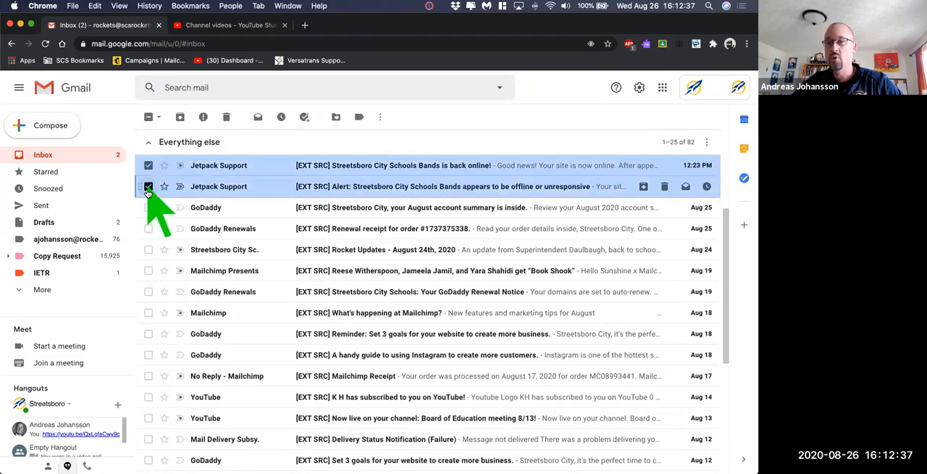
{"action": "left_click", "coordinate": [148, 207]}
{"action": "left_click", "coordinate": [148, 228]}
{"action": "left_click", "coordinate": [148, 165]}
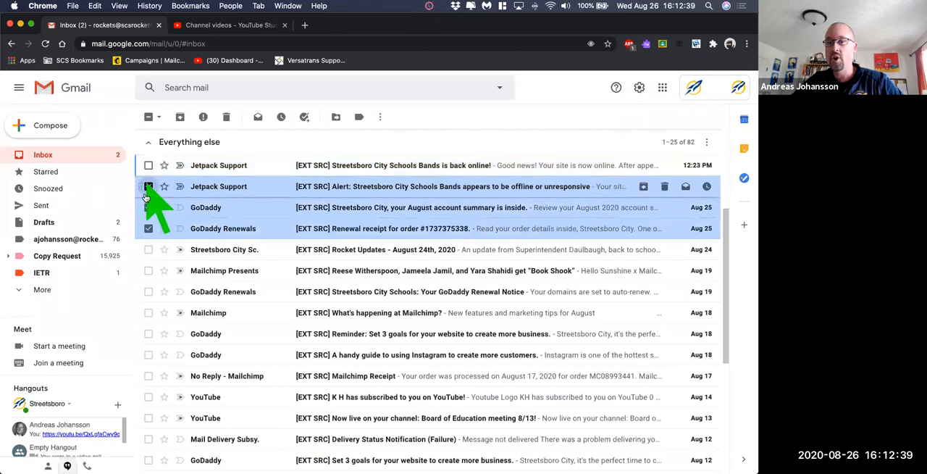
{"action": "left_click", "coordinate": [148, 186]}
{"action": "left_click", "coordinate": [149, 207]}
{"action": "left_click", "coordinate": [149, 228]}
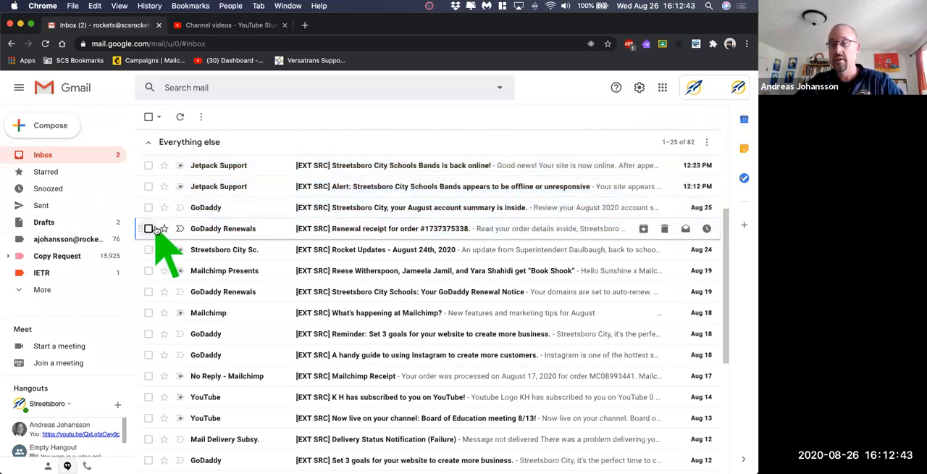
- Archive both Jetpack Support emails, the GoDaddy August account summary and the August 24th Rocket Updates email from Everything else
{"action": "scroll", "coordinate": [181, 268], "scroll_direction": "up", "scroll_amount": 3}
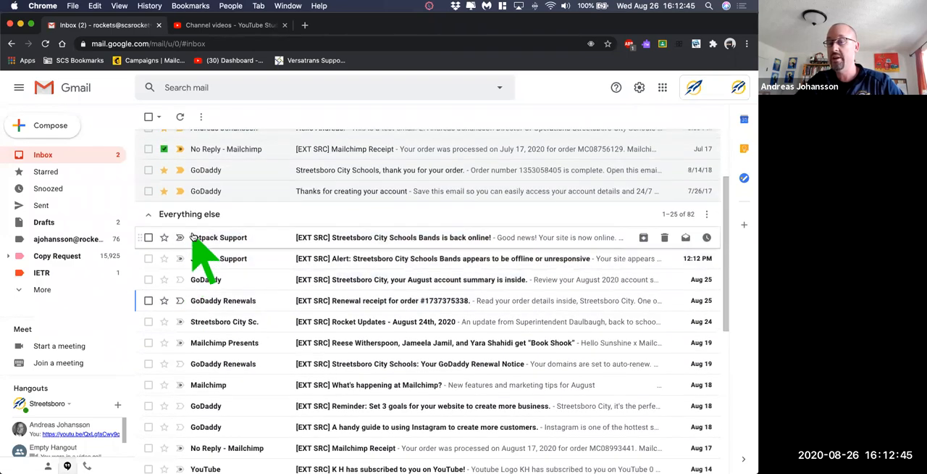
{"action": "scroll", "coordinate": [203, 242], "scroll_direction": "up", "scroll_amount": 1}
{"action": "scroll", "coordinate": [195, 311], "scroll_direction": "down", "scroll_amount": 5}
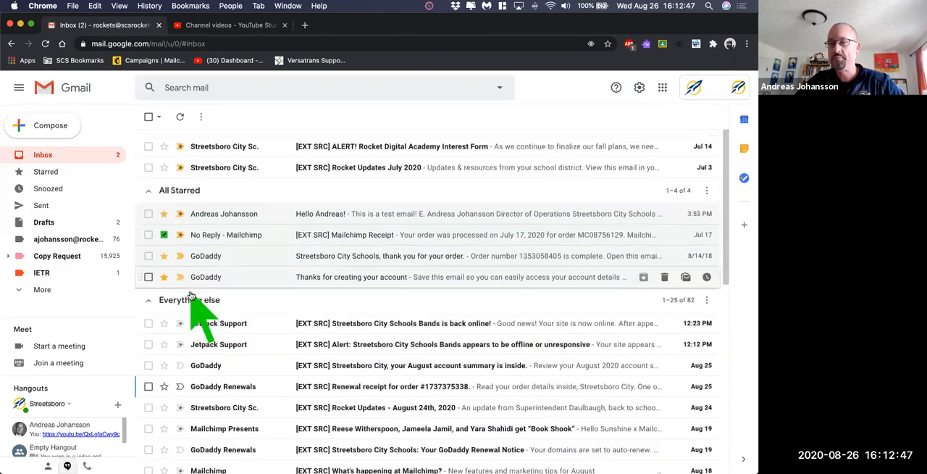
{"action": "left_click", "coordinate": [148, 144]}
{"action": "left_click", "coordinate": [148, 166]}
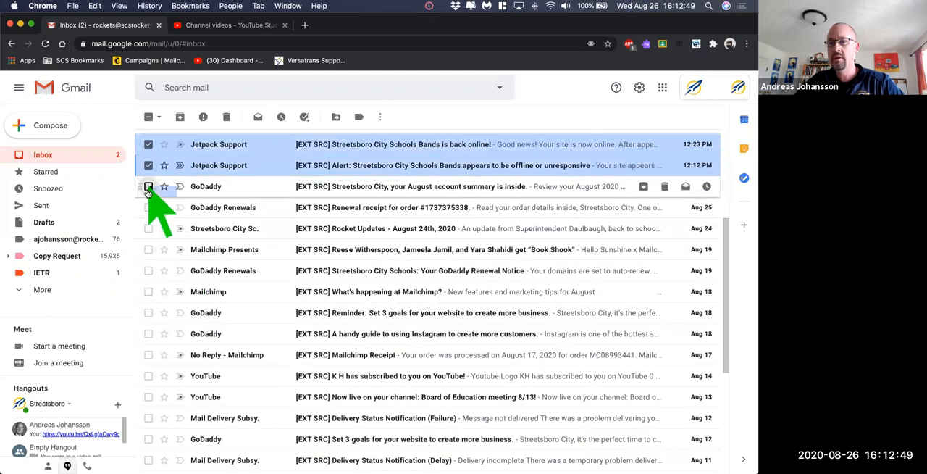
{"action": "left_click", "coordinate": [148, 186]}
{"action": "left_click", "coordinate": [149, 228]}
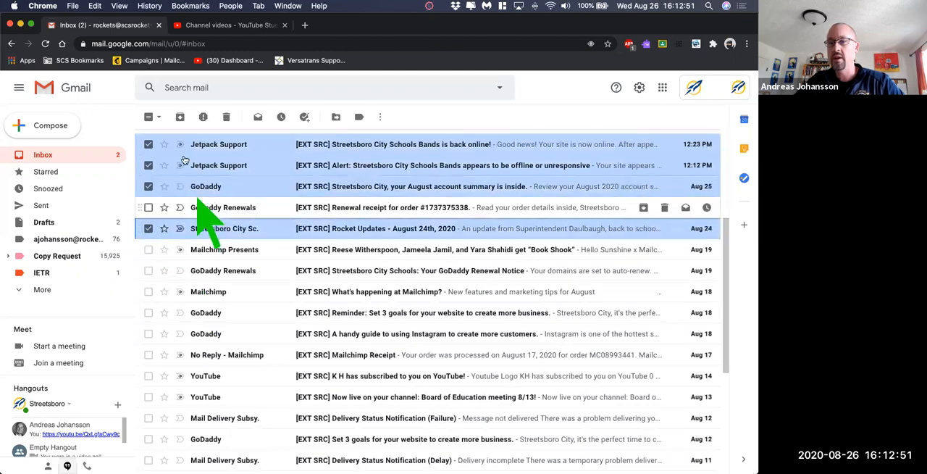
{"action": "left_click", "coordinate": [181, 118]}
{"action": "scroll", "coordinate": [232, 244], "scroll_direction": "up", "scroll_amount": 3}
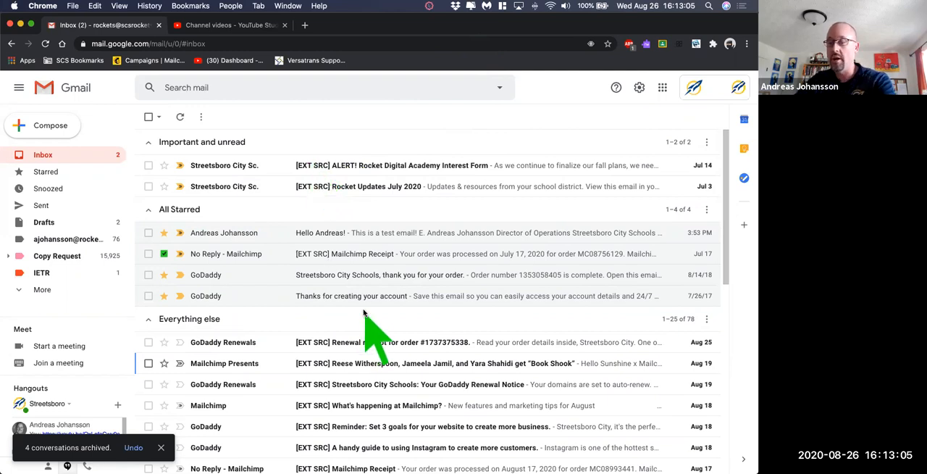
- Search all mail for "godaddy" and return to the inbox
{"action": "scroll", "coordinate": [359, 311], "scroll_direction": "down", "scroll_amount": 2}
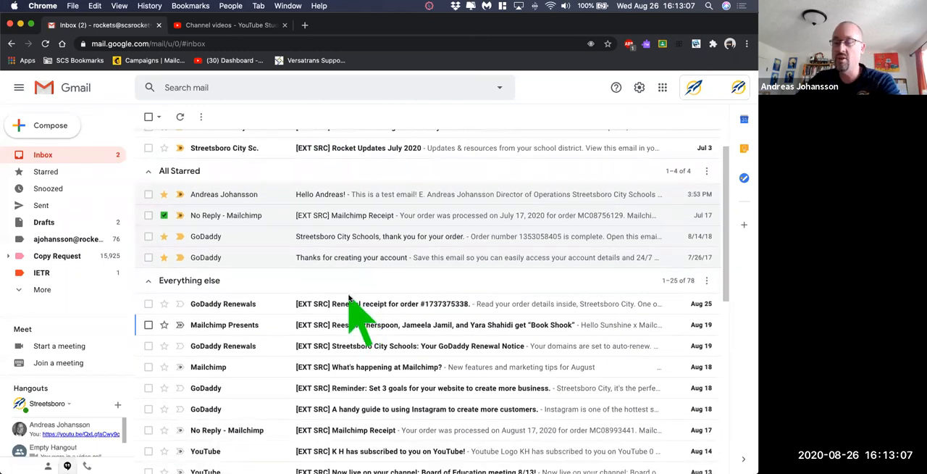
{"action": "scroll", "coordinate": [355, 303], "scroll_direction": "up", "scroll_amount": 2}
{"action": "left_click", "coordinate": [281, 89]}
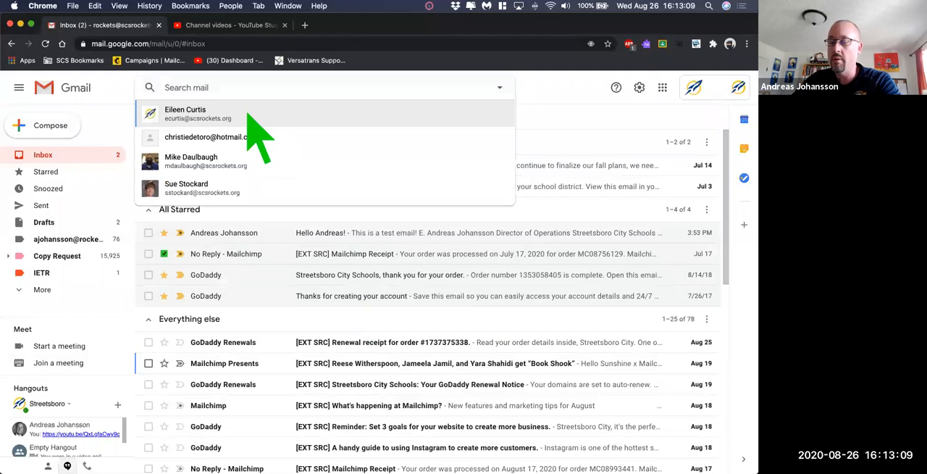
{"action": "type", "text": "godaddy"}
{"action": "key", "text": "Return"}
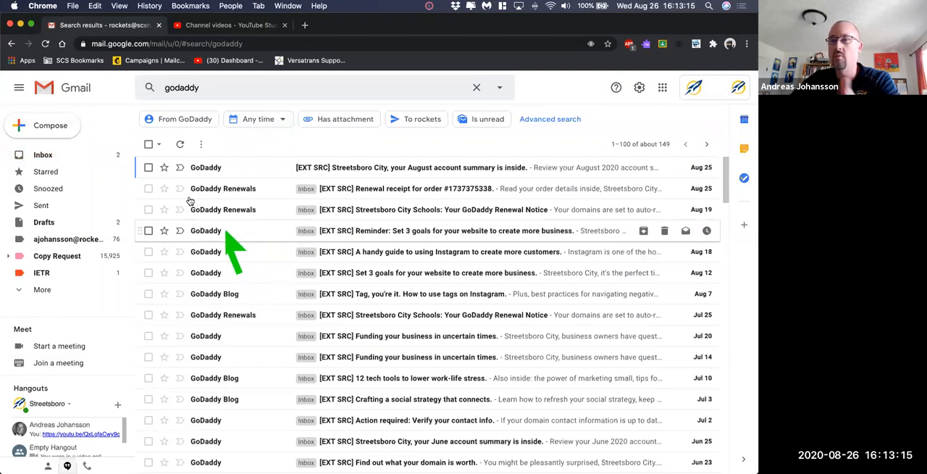
{"action": "left_click", "coordinate": [56, 155]}
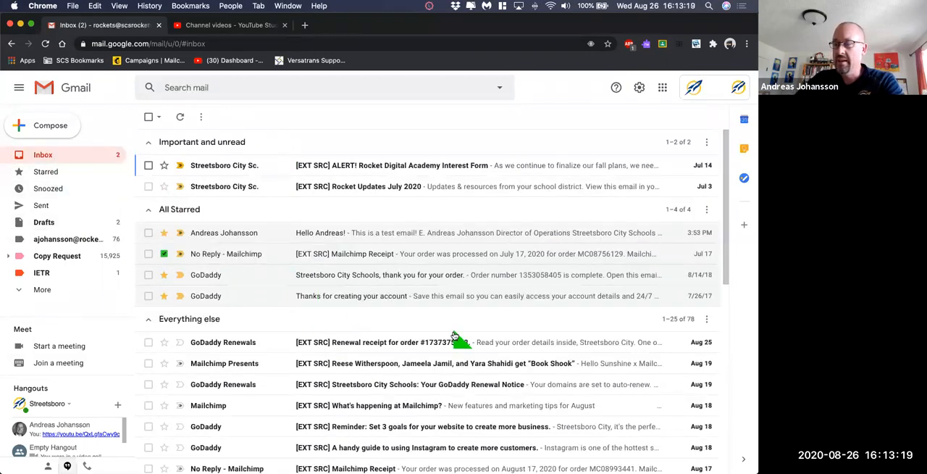
- Mark the "What's happening at Mailchimp?" and "Mailchimp audience import complete" emails in Everything else as important, and refresh the inbox
{"action": "scroll", "coordinate": [275, 287], "scroll_direction": "down", "scroll_amount": 1}
{"action": "scroll", "coordinate": [275, 287], "scroll_direction": "down", "scroll_amount": 3}
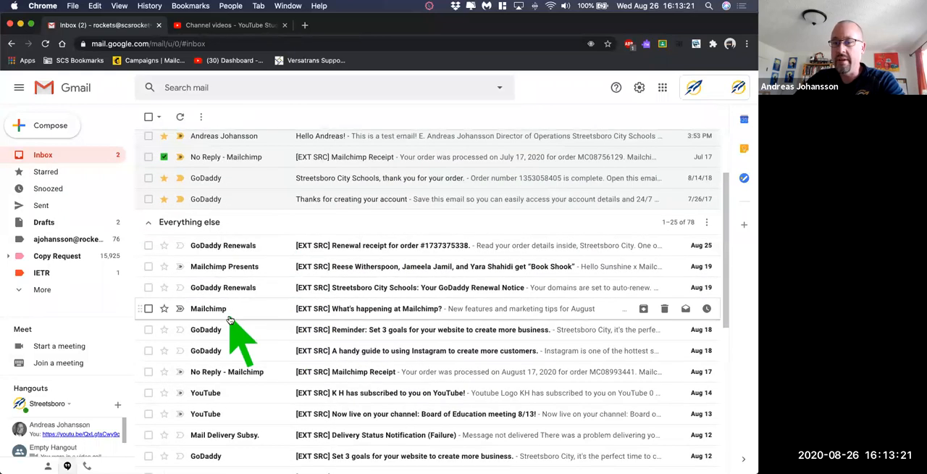
{"action": "left_click", "coordinate": [179, 309]}
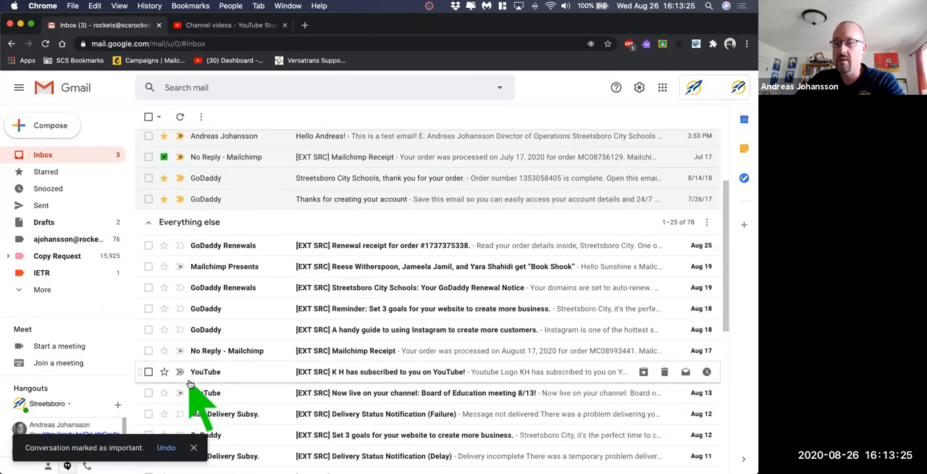
{"action": "scroll", "coordinate": [217, 362], "scroll_direction": "down", "scroll_amount": 5}
{"action": "scroll", "coordinate": [290, 311], "scroll_direction": "down", "scroll_amount": 4}
{"action": "scroll", "coordinate": [288, 314], "scroll_direction": "down", "scroll_amount": 2}
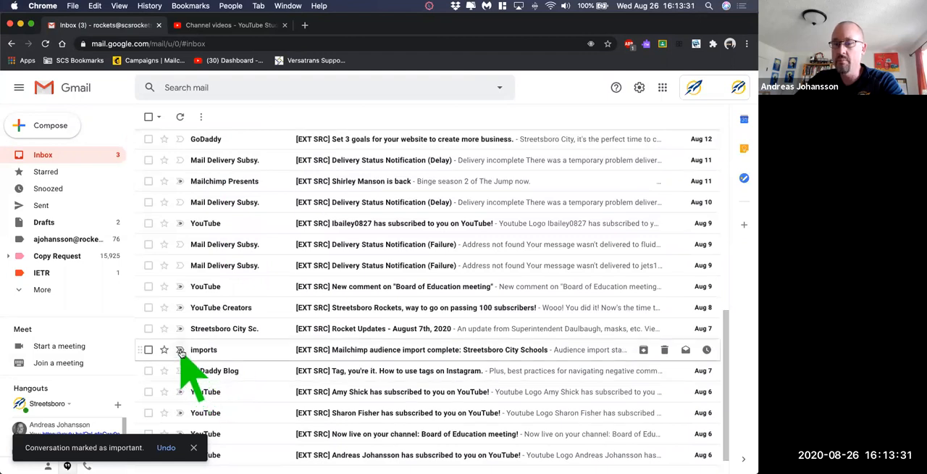
{"action": "scroll", "coordinate": [279, 381], "scroll_direction": "down", "scroll_amount": 1}
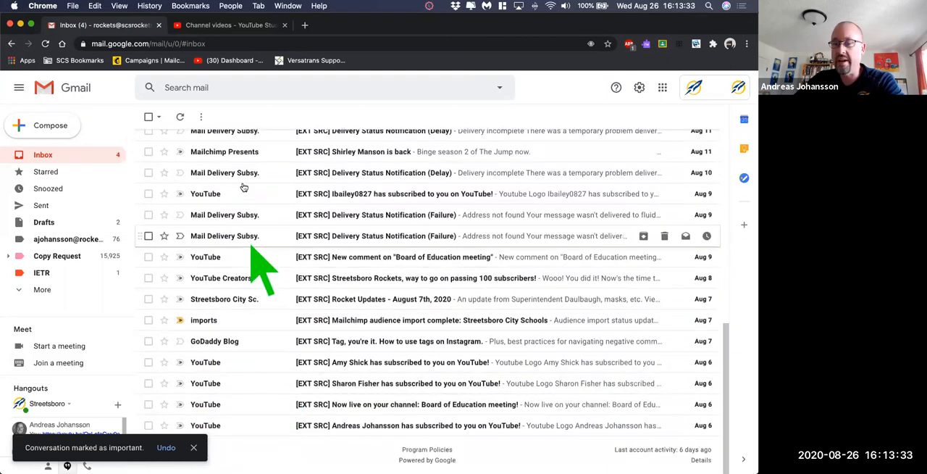
{"action": "left_click", "coordinate": [180, 116]}
{"action": "scroll", "coordinate": [307, 427], "scroll_direction": "up", "scroll_amount": 15}
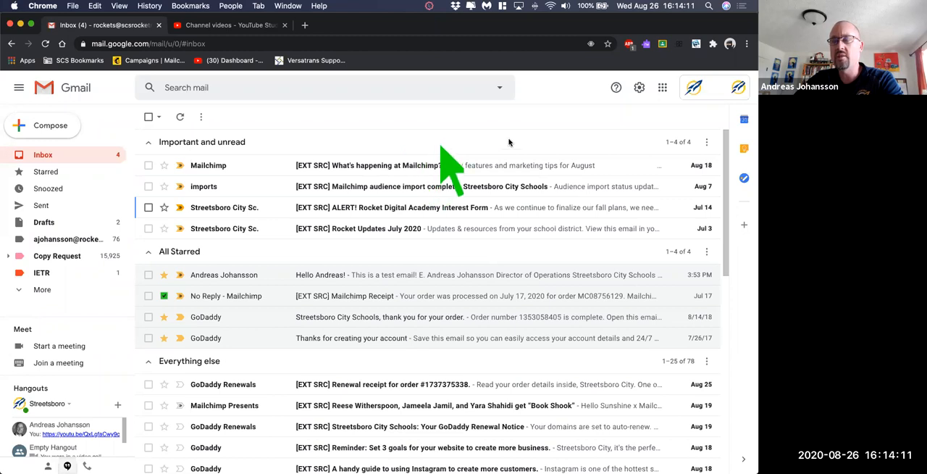
- Open the quick settings and review the inbox type options, including Priority Inbox
{"action": "left_click", "coordinate": [640, 87]}
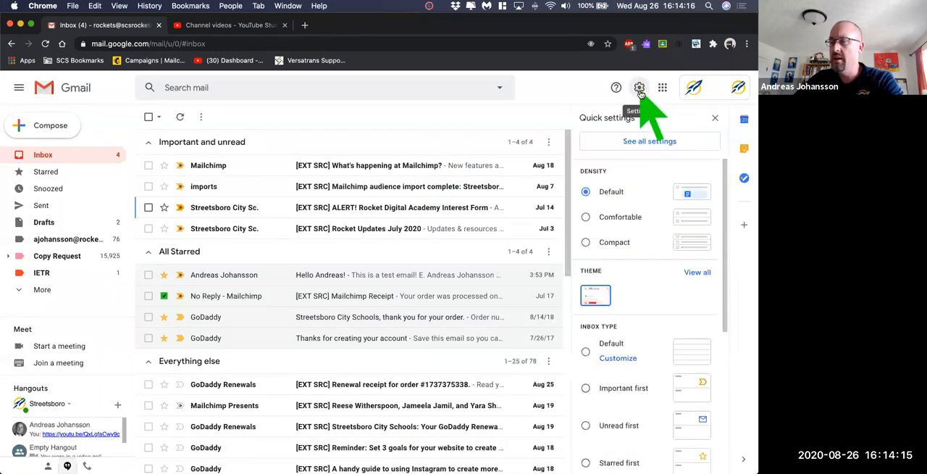
{"action": "scroll", "coordinate": [630, 310], "scroll_direction": "down", "scroll_amount": 5}
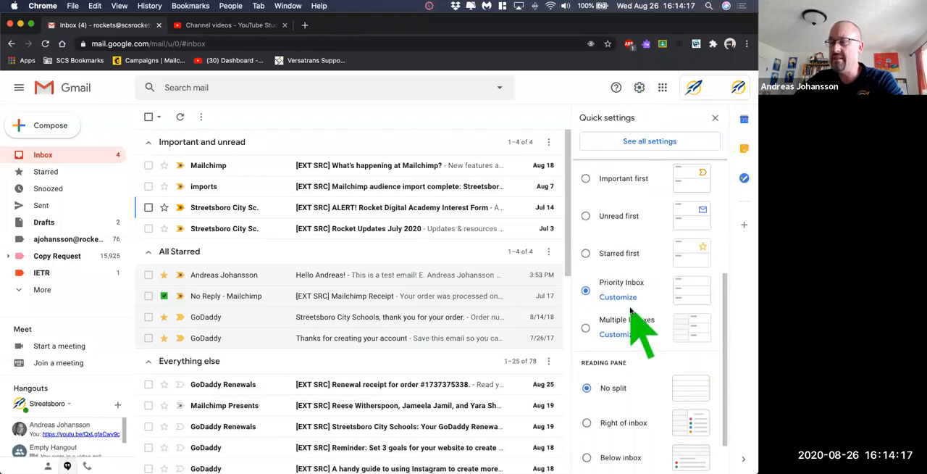
{"action": "scroll", "coordinate": [630, 369], "scroll_direction": "up", "scroll_amount": 5}
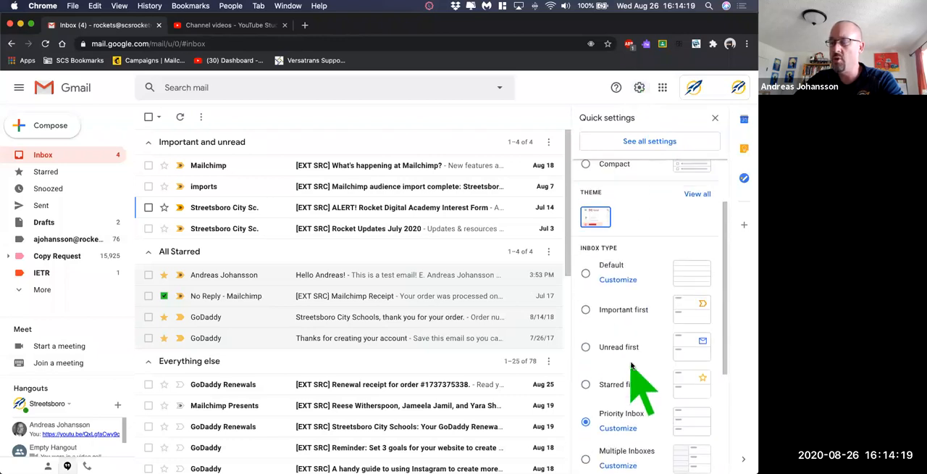
- Open the full Gmail settings and check the display language choices, keeping English (US)
{"action": "left_click", "coordinate": [654, 143]}
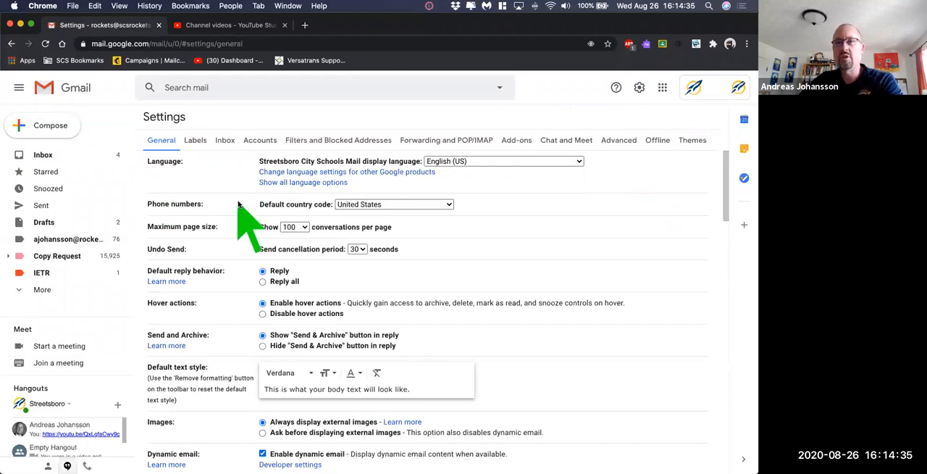
{"action": "left_click", "coordinate": [506, 161]}
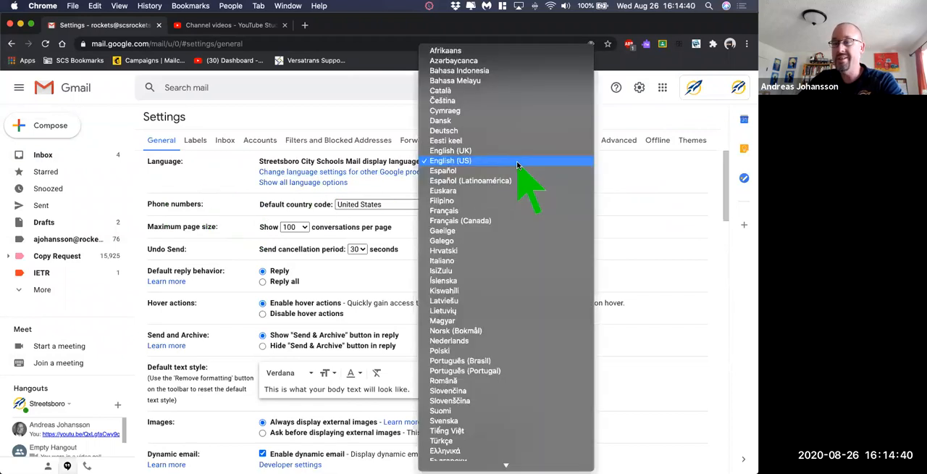
{"action": "left_click", "coordinate": [479, 160]}
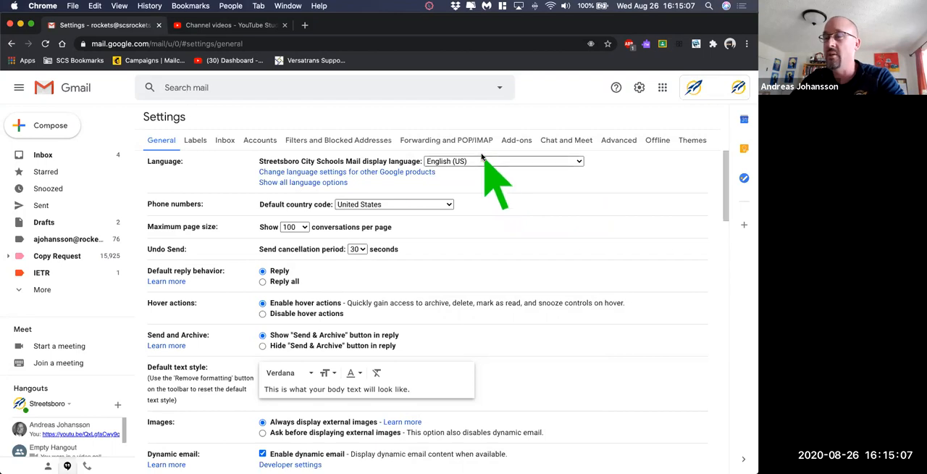
- Review the maximum page size choices, keeping 100 conversations per page
{"action": "scroll", "coordinate": [487, 176], "scroll_direction": "down", "scroll_amount": 2}
{"action": "scroll", "coordinate": [471, 196], "scroll_direction": "down", "scroll_amount": 1}
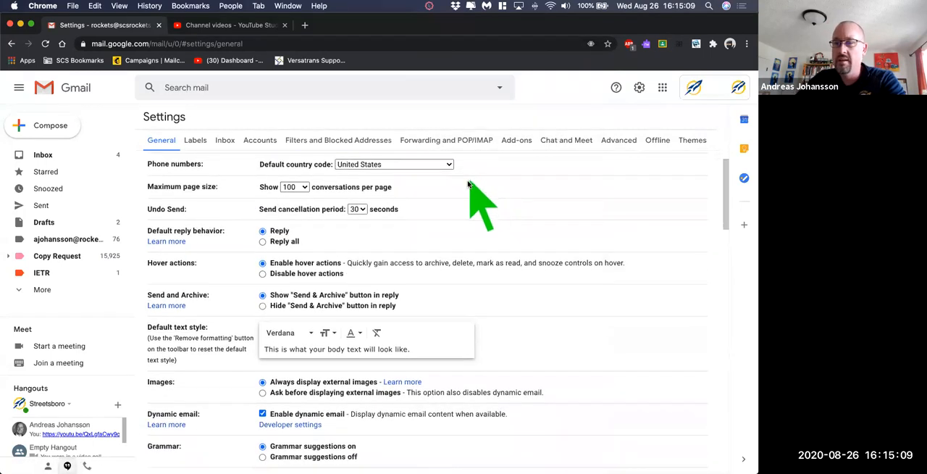
{"action": "scroll", "coordinate": [435, 206], "scroll_direction": "up", "scroll_amount": 2}
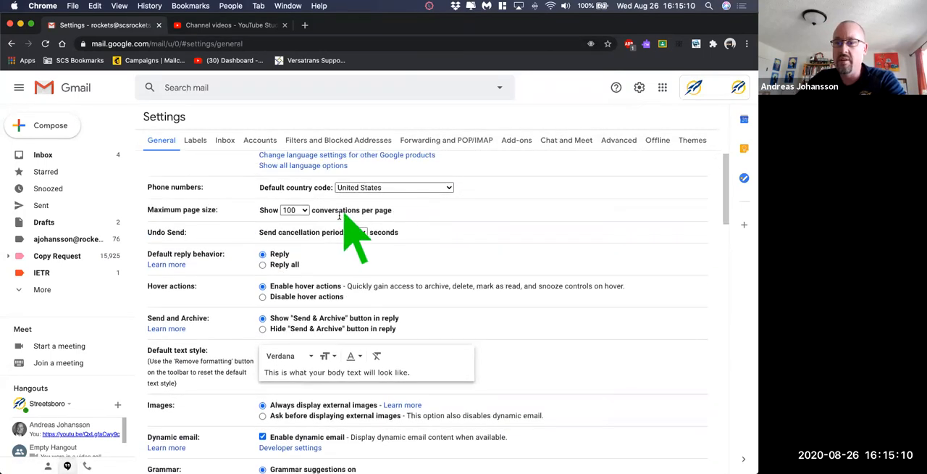
{"action": "left_click", "coordinate": [294, 210]}
{"action": "left_click", "coordinate": [294, 210]}
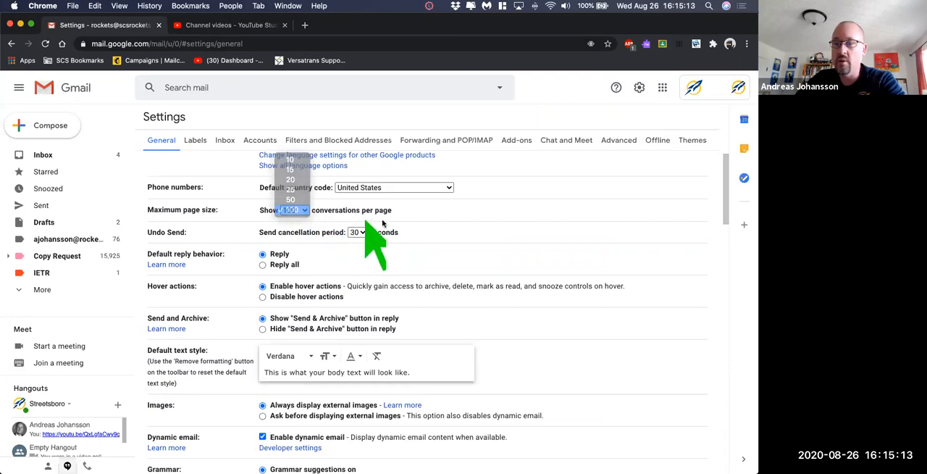
- Review the Undo Send cancellation period choices, keeping 30 seconds
{"action": "scroll", "coordinate": [464, 232], "scroll_direction": "down", "scroll_amount": 1}
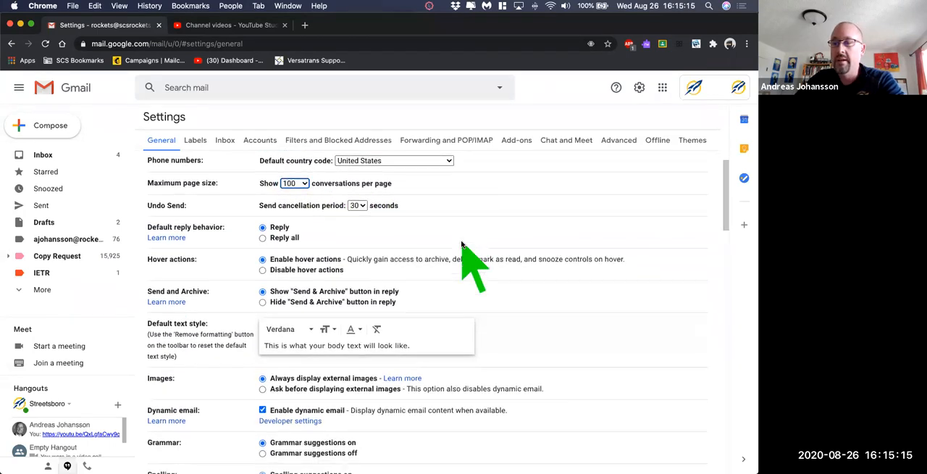
{"action": "left_click_drag", "start_coordinate": [149, 201], "coordinate": [420, 215]}
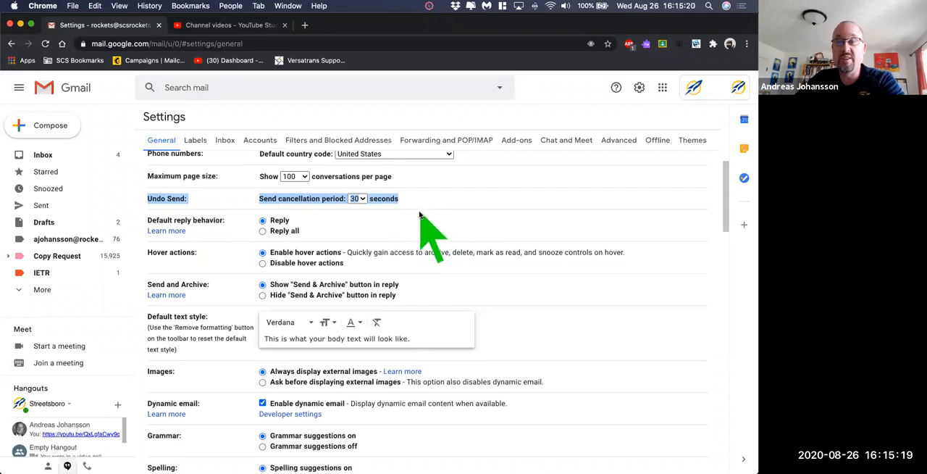
{"action": "left_click", "coordinate": [400, 210]}
{"action": "left_click", "coordinate": [359, 198]}
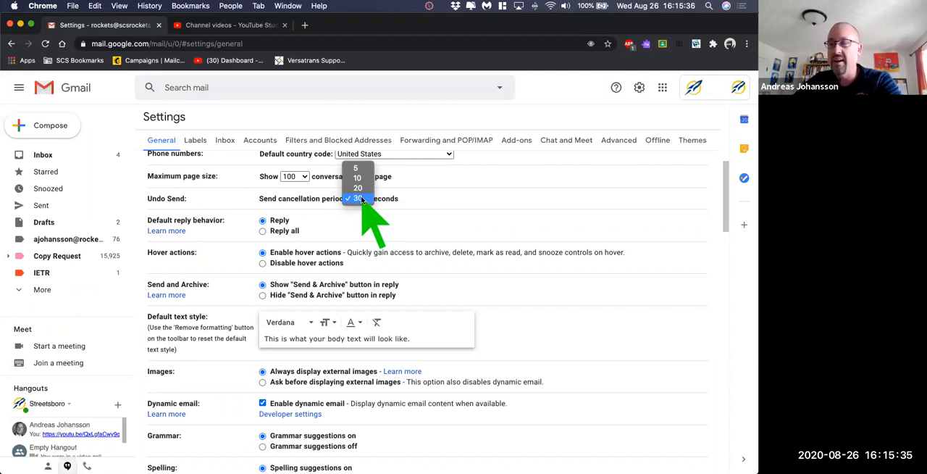
{"action": "left_click", "coordinate": [420, 203]}
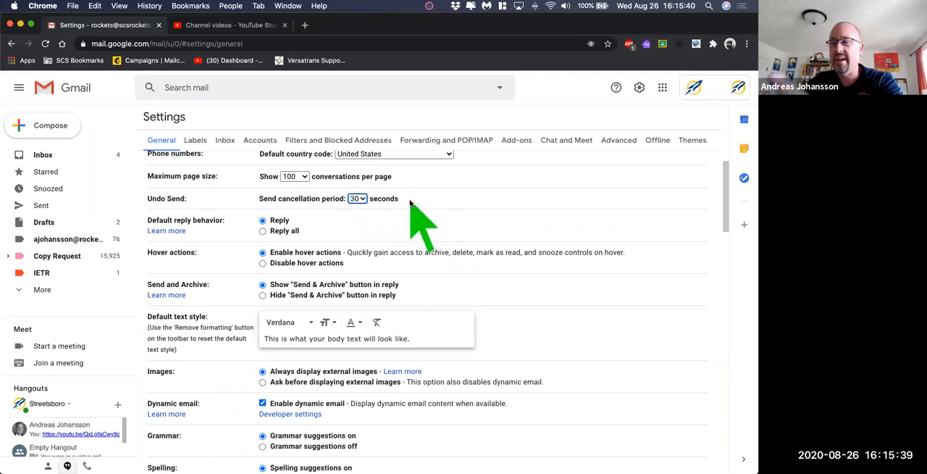
{"action": "left_click", "coordinate": [365, 199]}
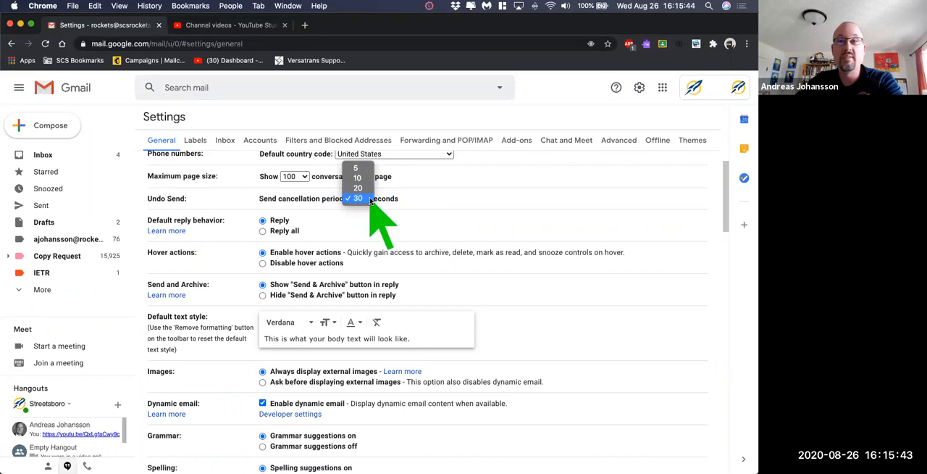
{"action": "left_click", "coordinate": [370, 200]}
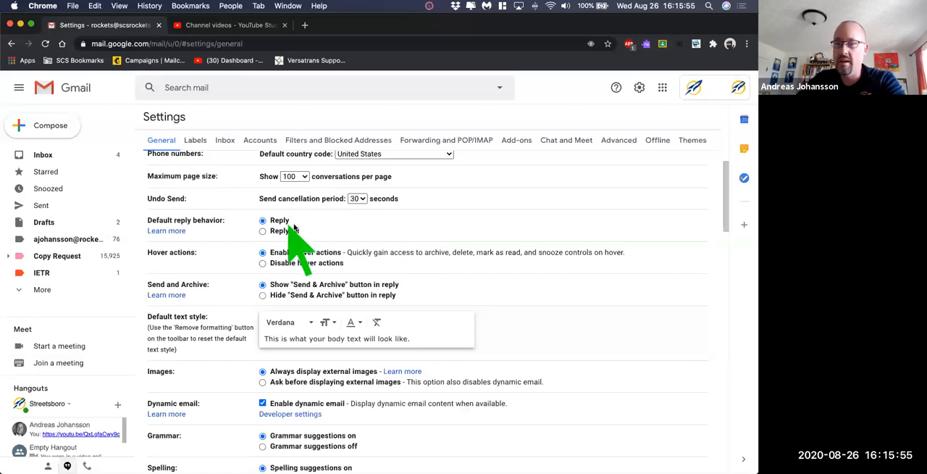
- Review the hover actions and Send and Archive settings and the default text style's fonts, keeping Verdana
{"action": "scroll", "coordinate": [223, 222], "scroll_direction": "down", "scroll_amount": 1}
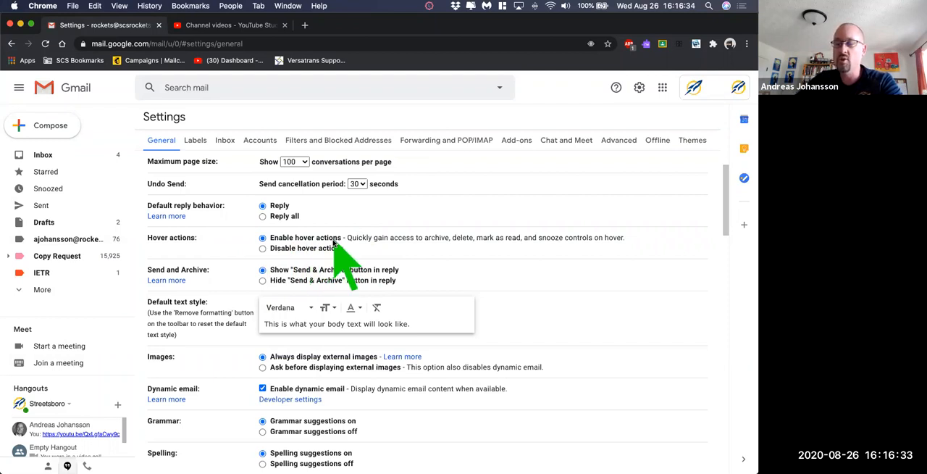
{"action": "scroll", "coordinate": [373, 239], "scroll_direction": "down", "scroll_amount": 2}
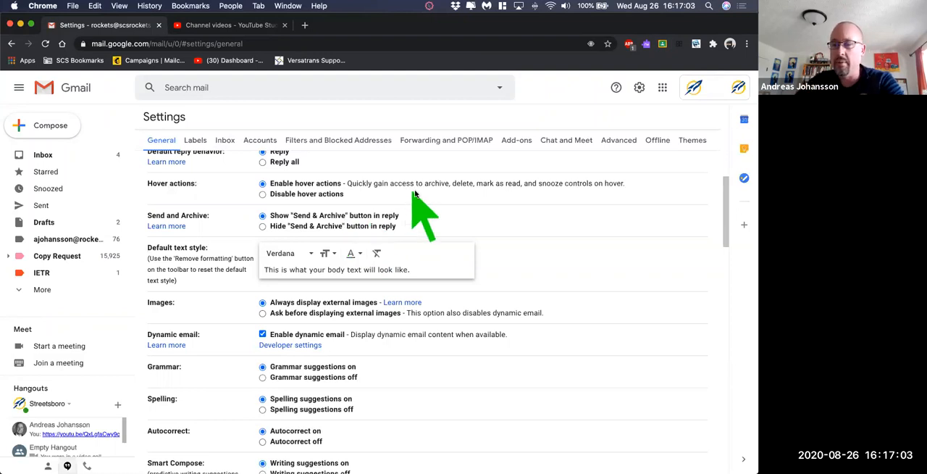
{"action": "scroll", "coordinate": [473, 225], "scroll_direction": "down", "scroll_amount": 1}
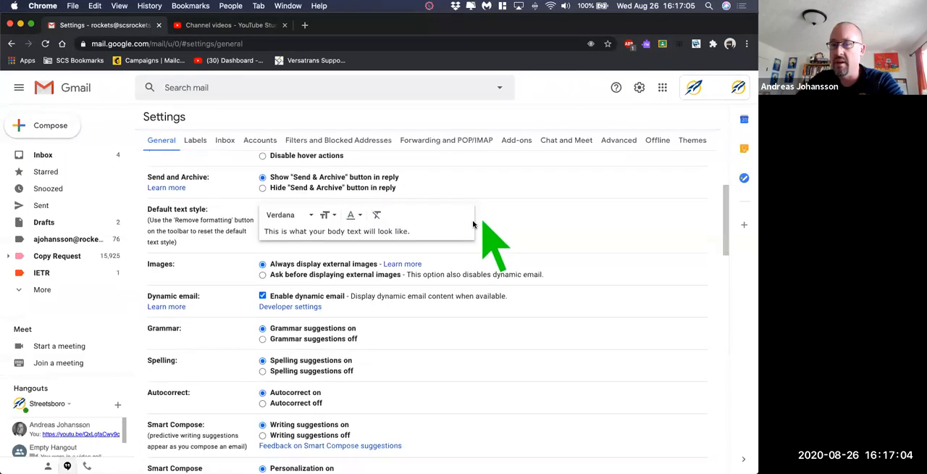
{"action": "left_click", "coordinate": [312, 214]}
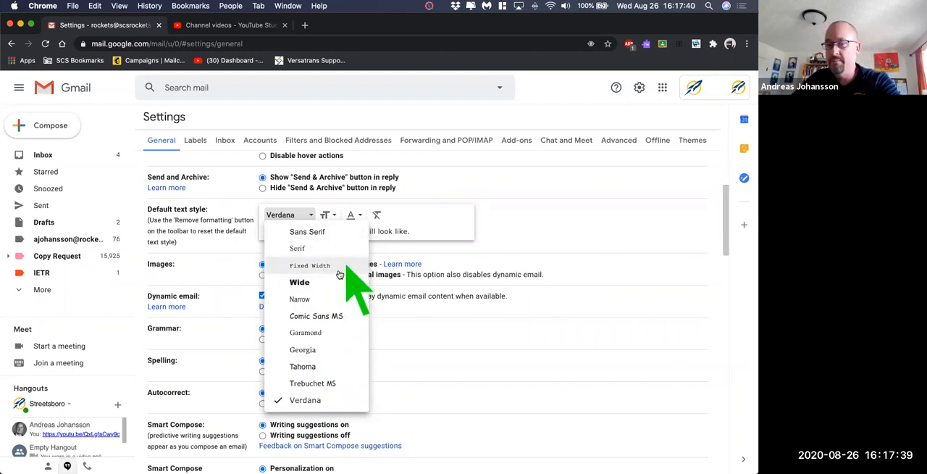
{"action": "left_click", "coordinate": [511, 225]}
- Review the images, dynamic email, grammar, spelling, autocorrect, Smart Compose and conversation view settings
{"action": "scroll", "coordinate": [510, 224], "scroll_direction": "down", "scroll_amount": 2}
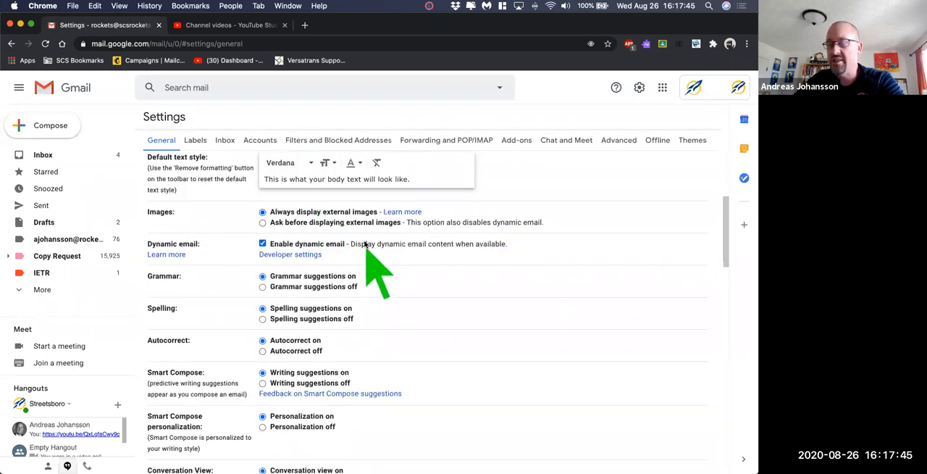
{"action": "scroll", "coordinate": [385, 243], "scroll_direction": "down", "scroll_amount": 1}
{"action": "scroll", "coordinate": [385, 243], "scroll_direction": "down", "scroll_amount": 1}
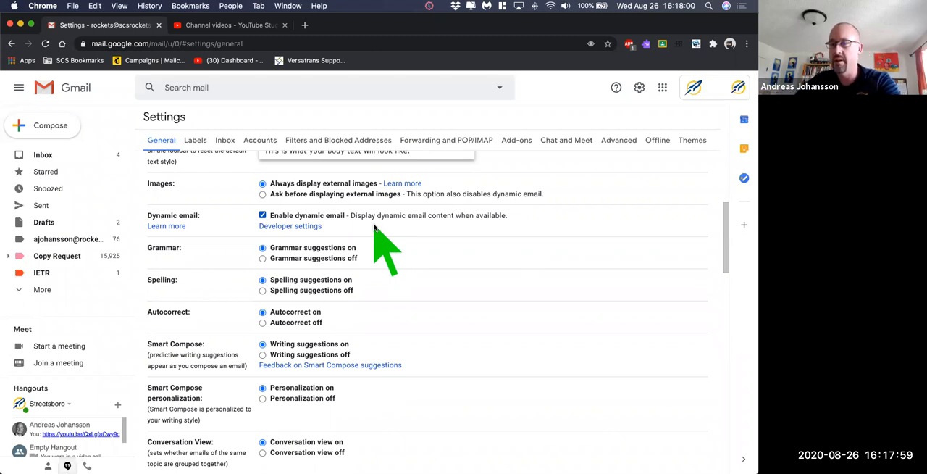
{"action": "scroll", "coordinate": [380, 241], "scroll_direction": "down", "scroll_amount": 1}
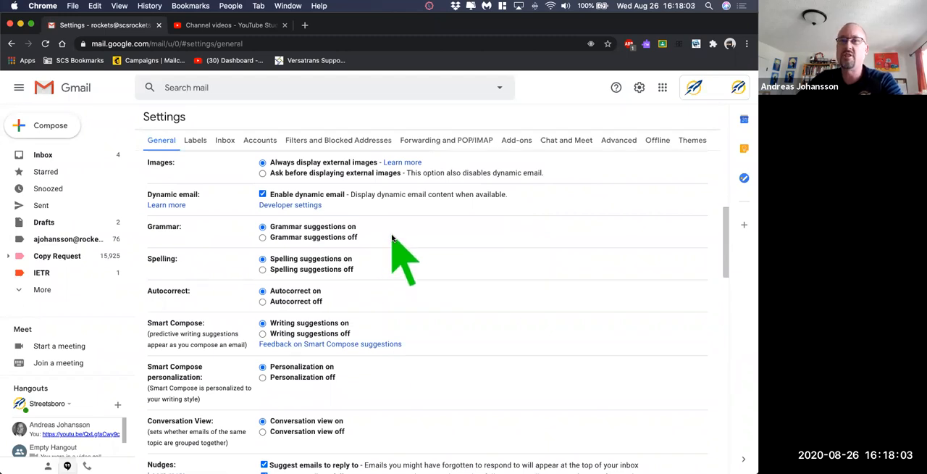
{"action": "scroll", "coordinate": [394, 238], "scroll_direction": "down", "scroll_amount": 1}
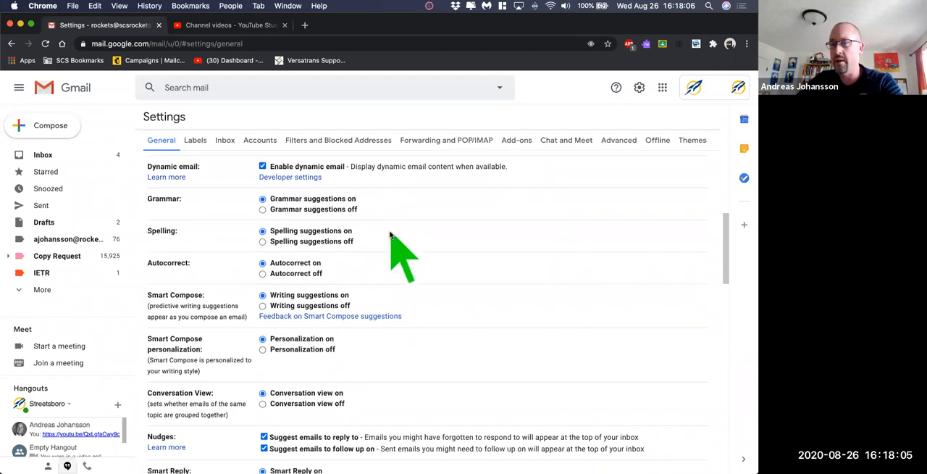
{"action": "scroll", "coordinate": [366, 239], "scroll_direction": "down", "scroll_amount": 1}
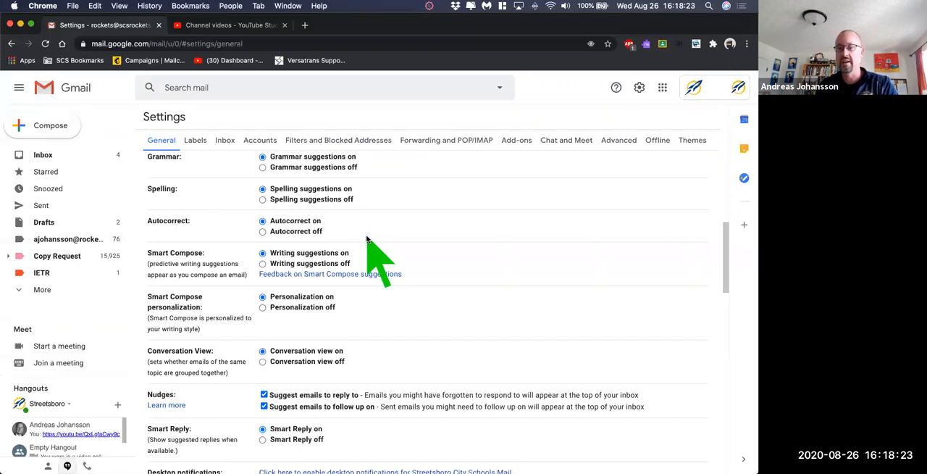
{"action": "scroll", "coordinate": [381, 259], "scroll_direction": "down", "scroll_amount": 1}
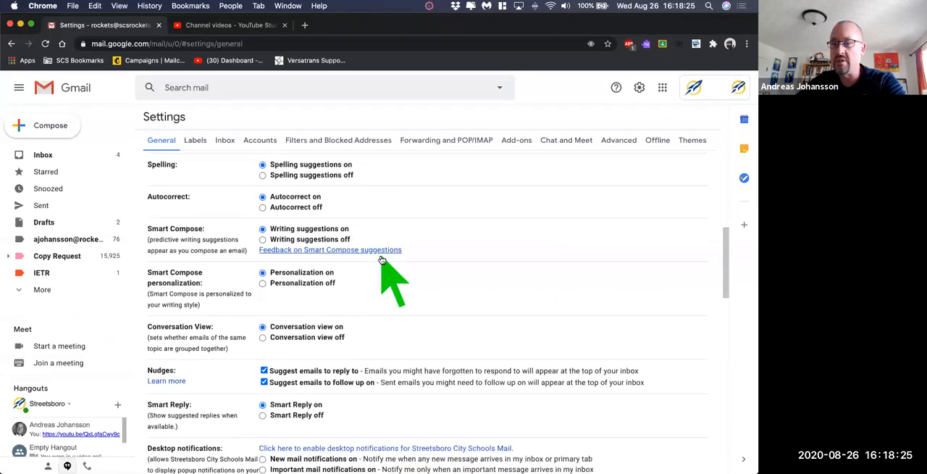
{"action": "scroll", "coordinate": [383, 264], "scroll_direction": "down", "scroll_amount": 2}
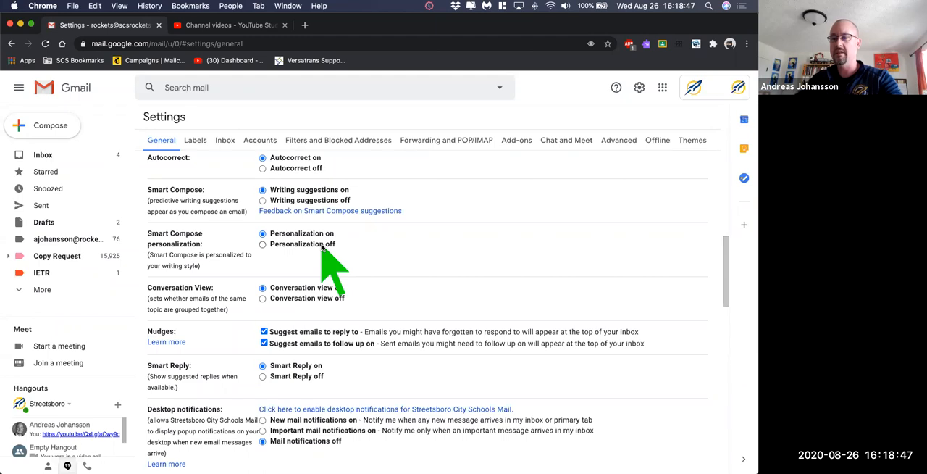
{"action": "scroll", "coordinate": [340, 242], "scroll_direction": "down", "scroll_amount": 1}
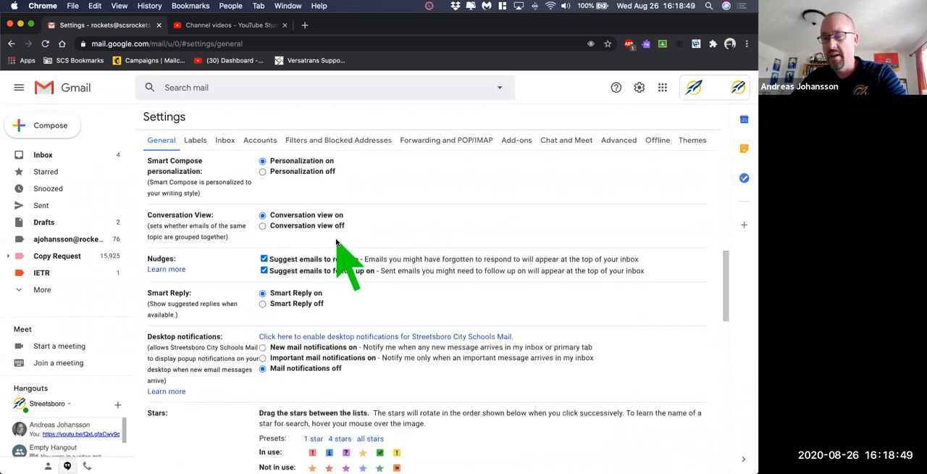
- Review the nudges, Smart Reply and desktop notification settings
{"action": "scroll", "coordinate": [335, 240], "scroll_direction": "down", "scroll_amount": 1}
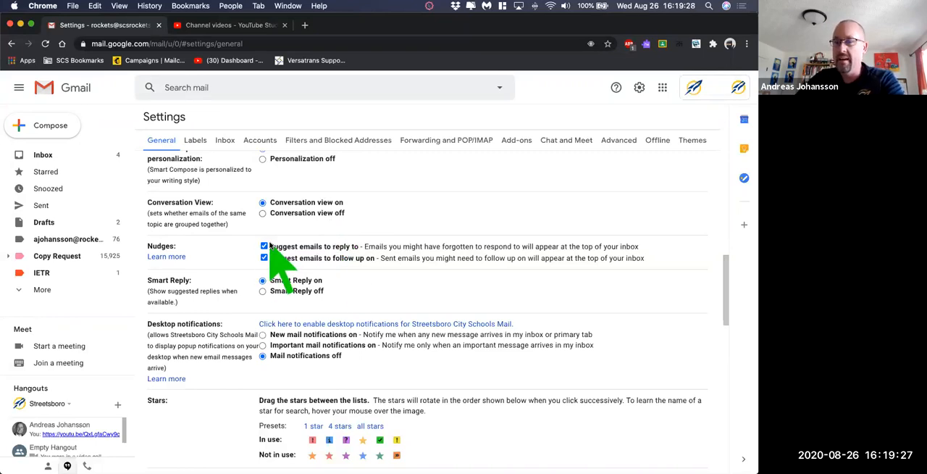
{"action": "scroll", "coordinate": [275, 249], "scroll_direction": "down", "scroll_amount": 1}
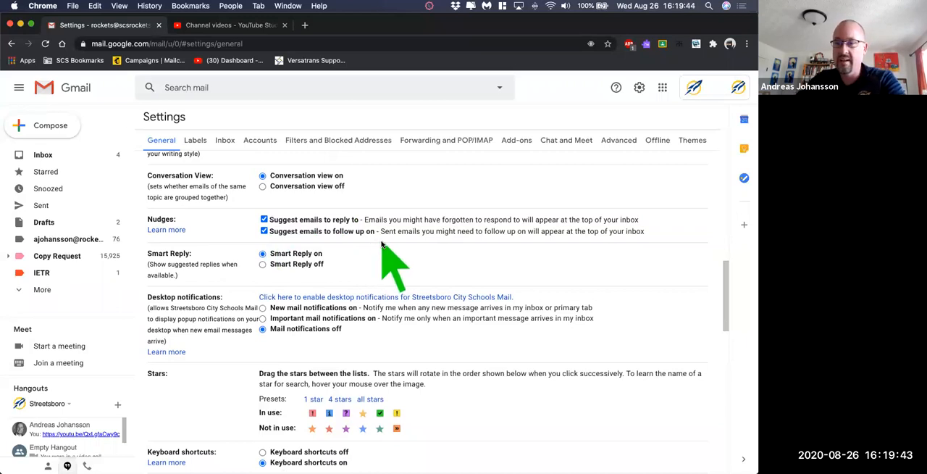
{"action": "scroll", "coordinate": [381, 244], "scroll_direction": "down", "scroll_amount": 1}
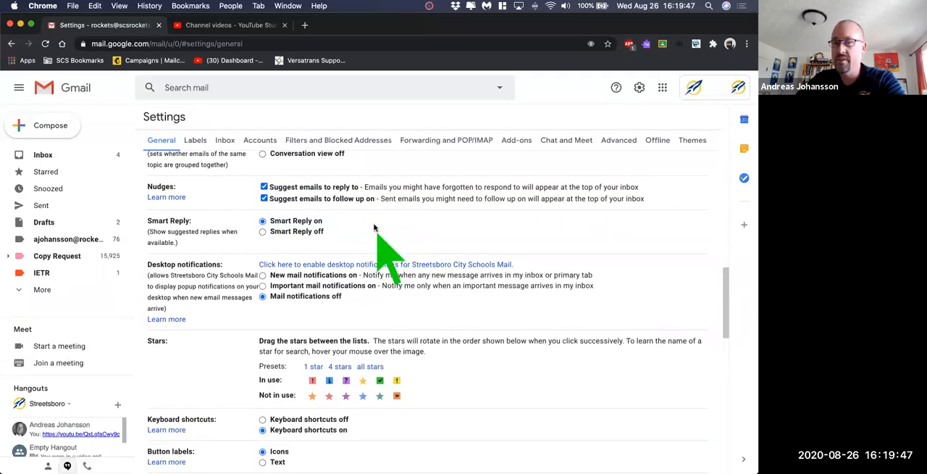
{"action": "scroll", "coordinate": [329, 227], "scroll_direction": "down", "scroll_amount": 2}
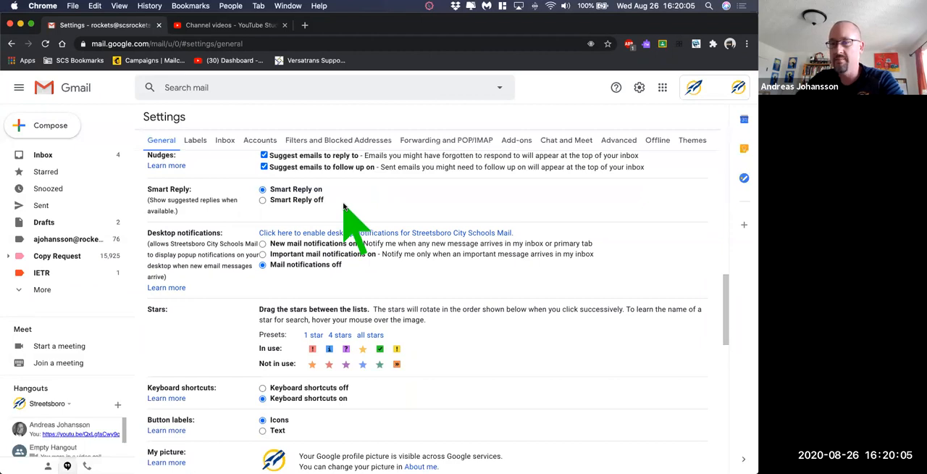
{"action": "scroll", "coordinate": [344, 207], "scroll_direction": "down", "scroll_amount": 1}
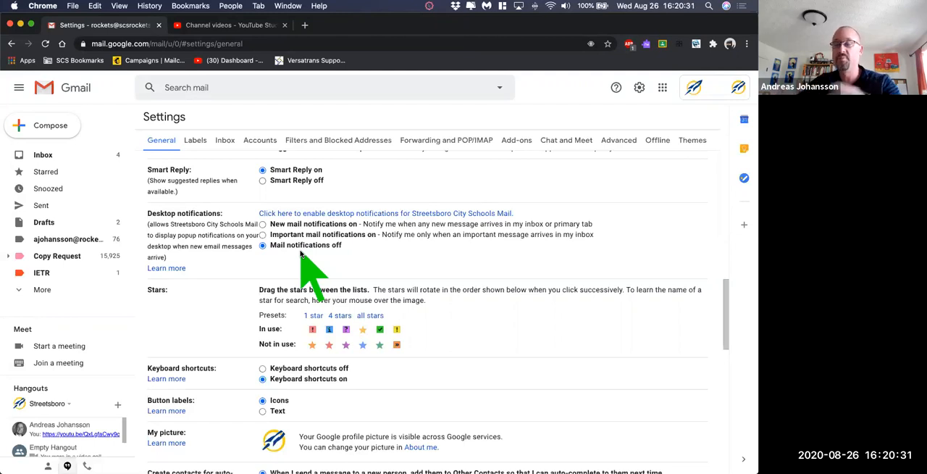
- Move the yellow exclamation mark and the yellow star from the stars in use to the ones not in use
{"action": "scroll", "coordinate": [304, 251], "scroll_direction": "down", "scroll_amount": 3}
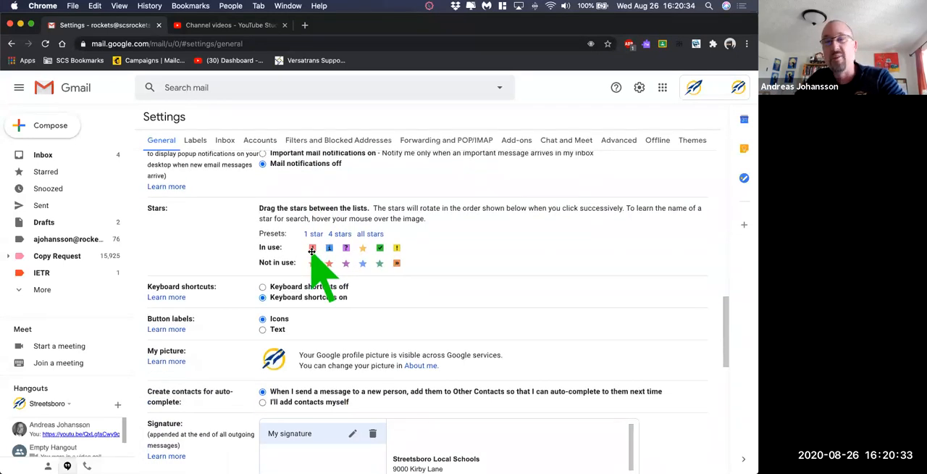
{"action": "scroll", "coordinate": [296, 243], "scroll_direction": "down", "scroll_amount": 2}
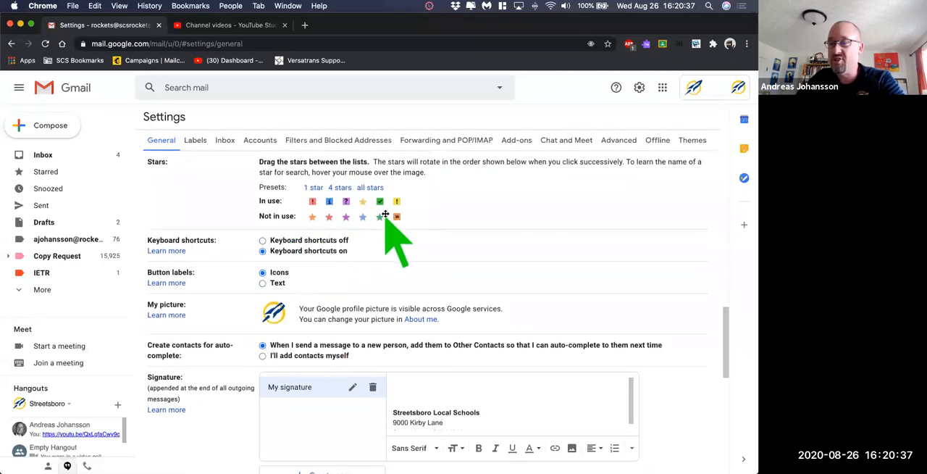
{"action": "left_click_drag", "start_coordinate": [395, 207], "coordinate": [428, 220]}
{"action": "left_click_drag", "start_coordinate": [364, 203], "coordinate": [349, 224]}
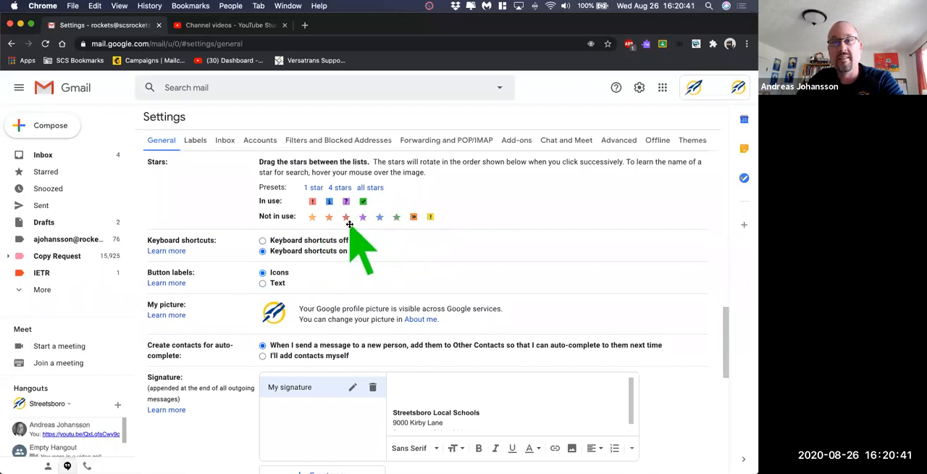
- Review the keyboard shortcuts, button labels, profile picture and contact auto-complete settings
{"action": "scroll", "coordinate": [394, 246], "scroll_direction": "down", "scroll_amount": 1}
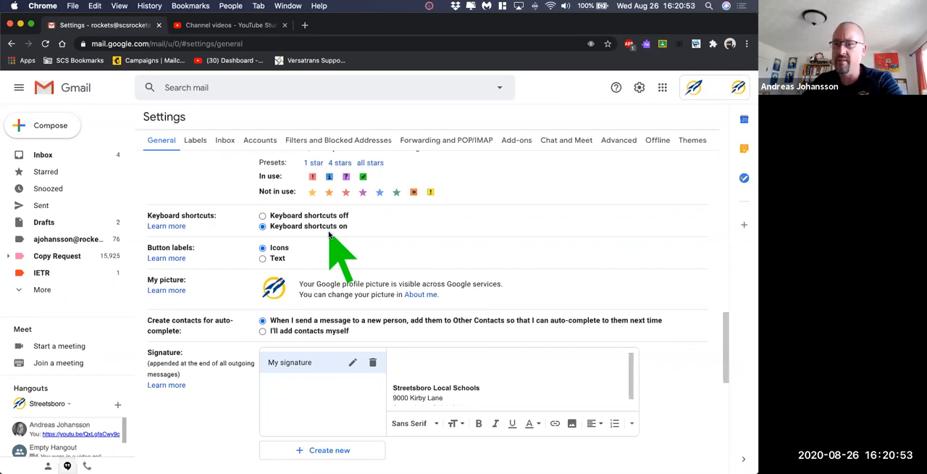
{"action": "scroll", "coordinate": [325, 233], "scroll_direction": "down", "scroll_amount": 1}
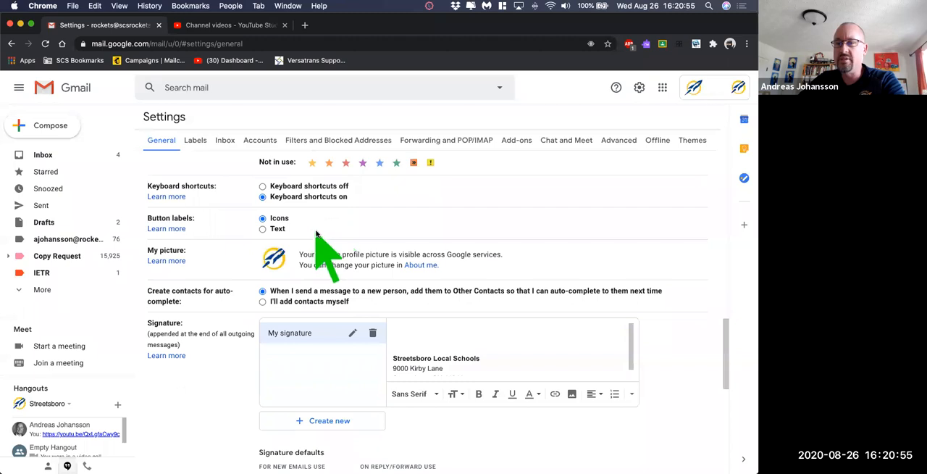
{"action": "scroll", "coordinate": [339, 234], "scroll_direction": "down", "scroll_amount": 2}
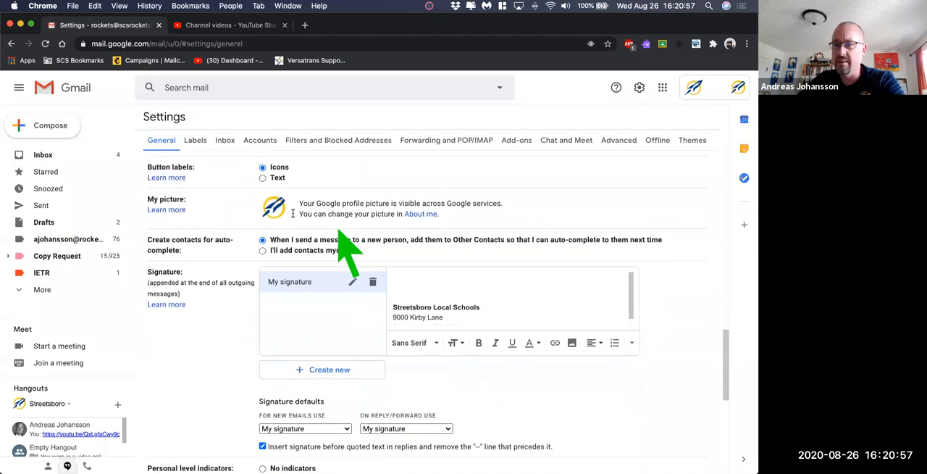
{"action": "scroll", "coordinate": [311, 212], "scroll_direction": "down", "scroll_amount": 1}
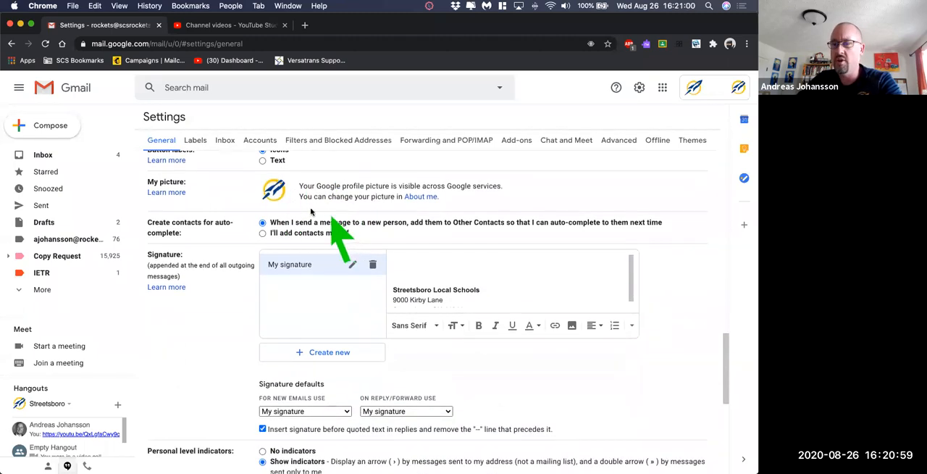
{"action": "scroll", "coordinate": [310, 211], "scroll_direction": "down", "scroll_amount": 1}
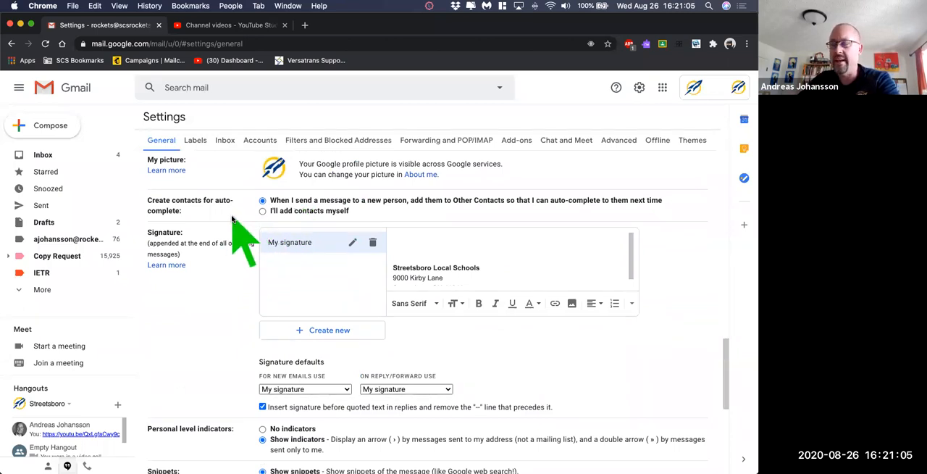
- Review the email signature, the signature defaults for new emails and replies, and the option to insert it before quoted text
{"action": "scroll", "coordinate": [224, 224], "scroll_direction": "down", "scroll_amount": 1}
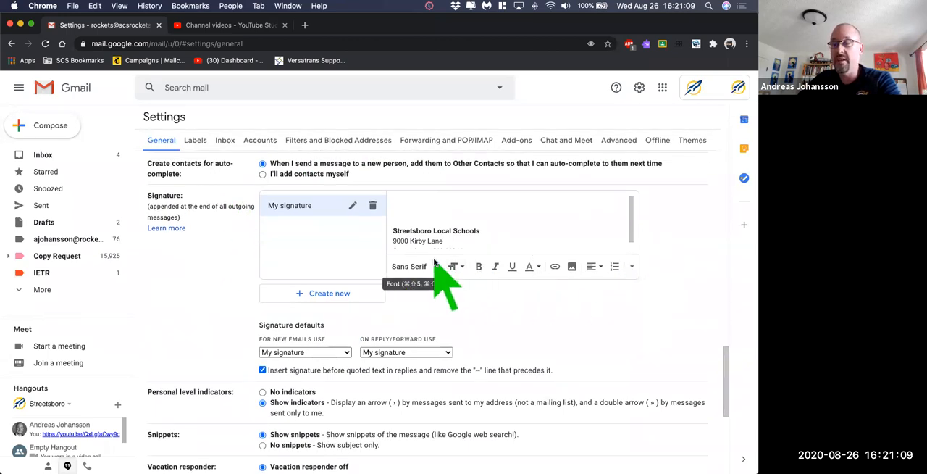
{"action": "scroll", "coordinate": [485, 239], "scroll_direction": "down", "scroll_amount": 1}
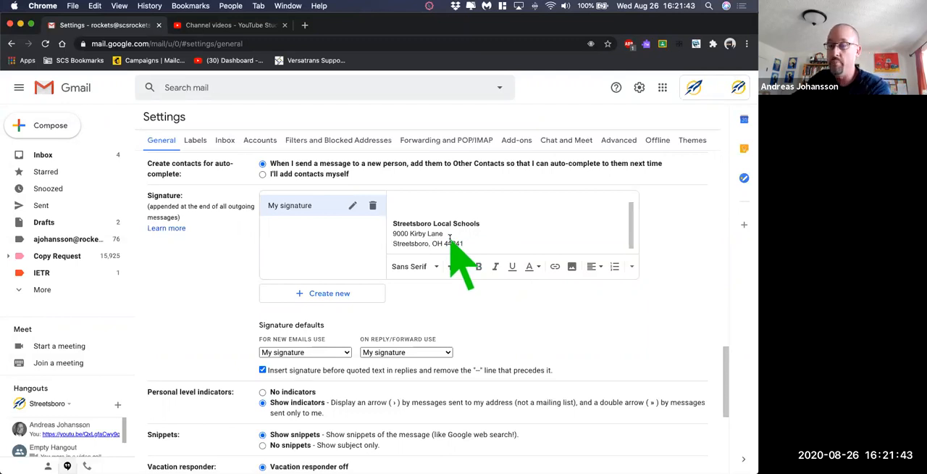
{"action": "scroll", "coordinate": [454, 277], "scroll_direction": "down", "scroll_amount": 1}
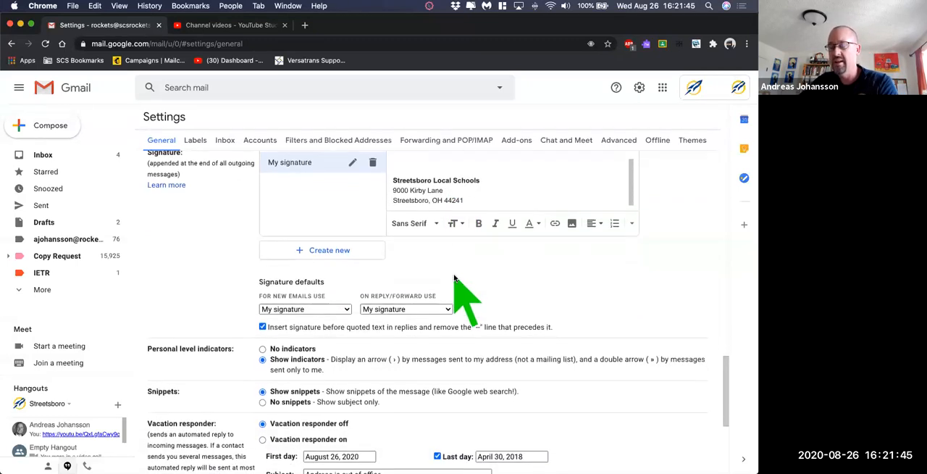
{"action": "scroll", "coordinate": [467, 265], "scroll_direction": "down", "scroll_amount": 1}
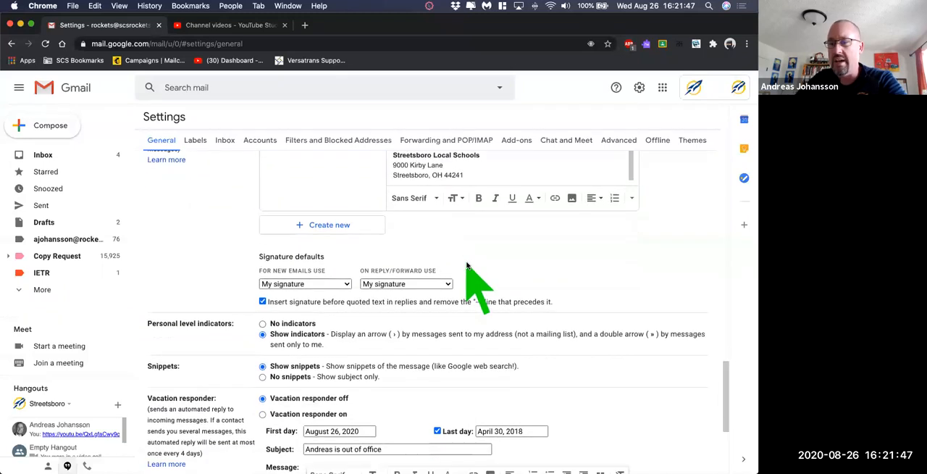
{"action": "scroll", "coordinate": [467, 265], "scroll_direction": "down", "scroll_amount": 1}
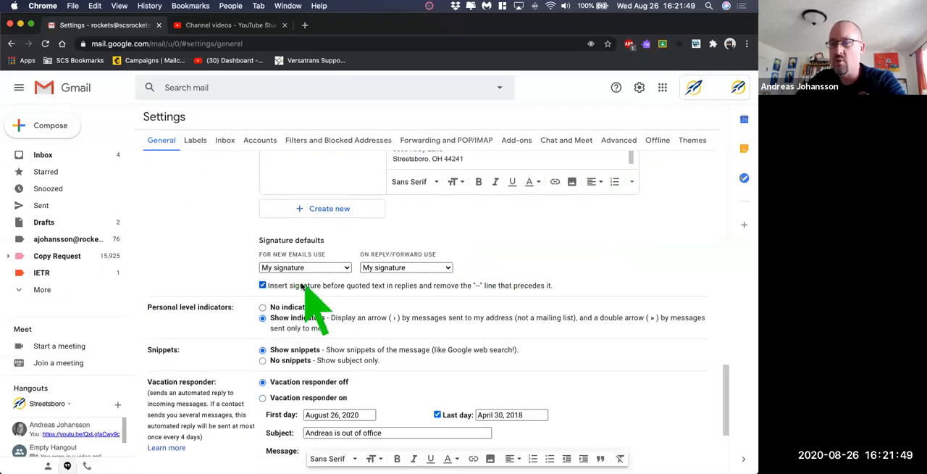
{"action": "scroll", "coordinate": [308, 304], "scroll_direction": "down", "scroll_amount": 1}
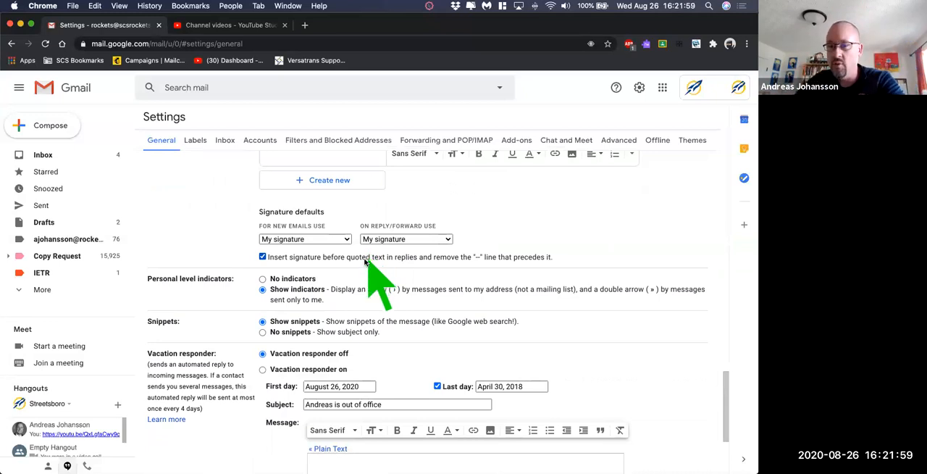
- Review the personal level indicators, snippets and vacation responder settings, and save the changes to the General settings
{"action": "scroll", "coordinate": [366, 254], "scroll_direction": "down", "scroll_amount": 1}
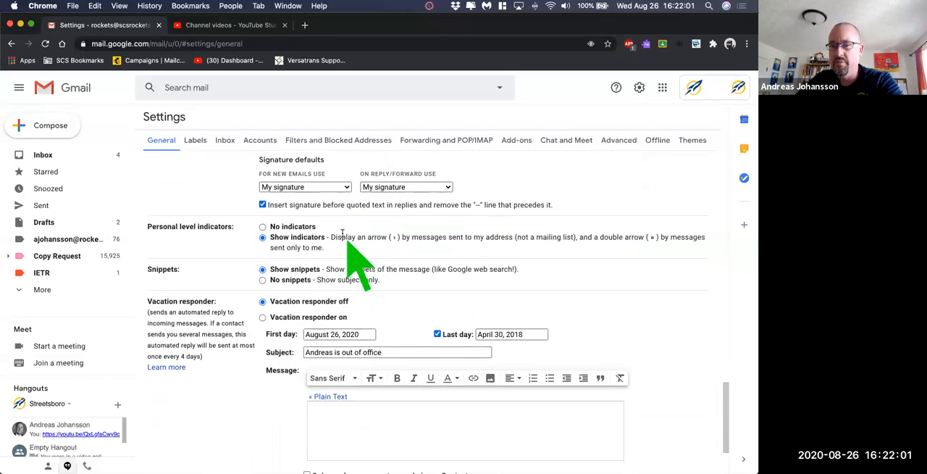
{"action": "scroll", "coordinate": [335, 253], "scroll_direction": "down", "scroll_amount": 1}
{"action": "scroll", "coordinate": [335, 255], "scroll_direction": "down", "scroll_amount": 1}
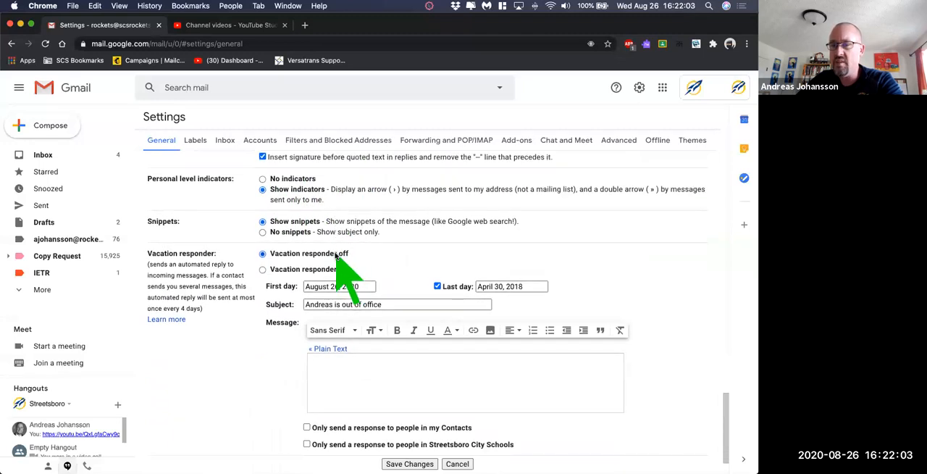
{"action": "scroll", "coordinate": [255, 262], "scroll_direction": "down", "scroll_amount": 1}
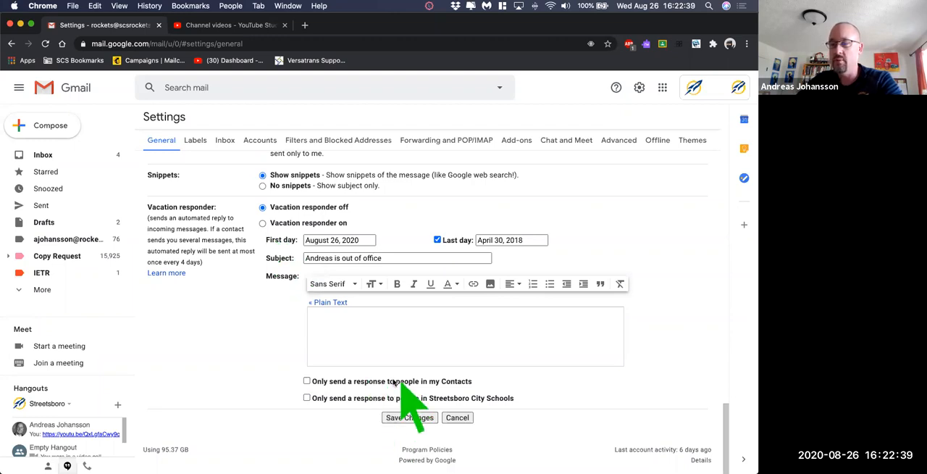
{"action": "left_click", "coordinate": [414, 417]}
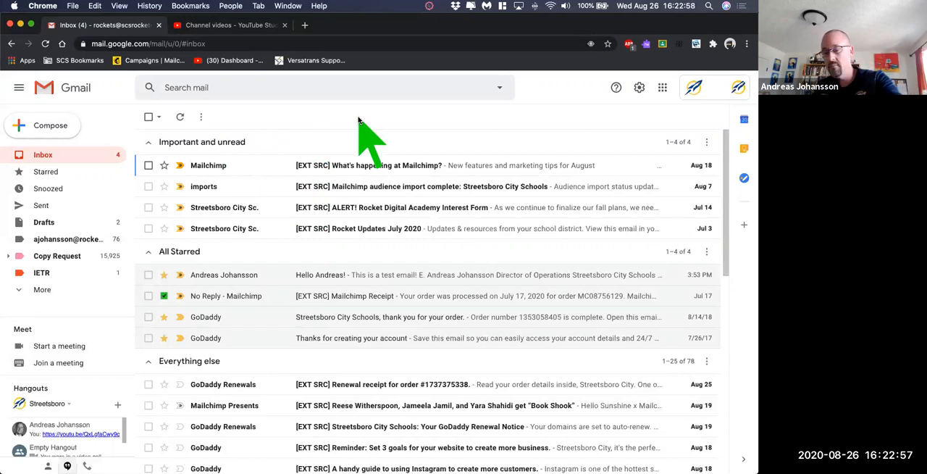
- Start a new message addressed to the suggested colleague, with the subject "Hello!"
{"action": "key", "text": "c"}
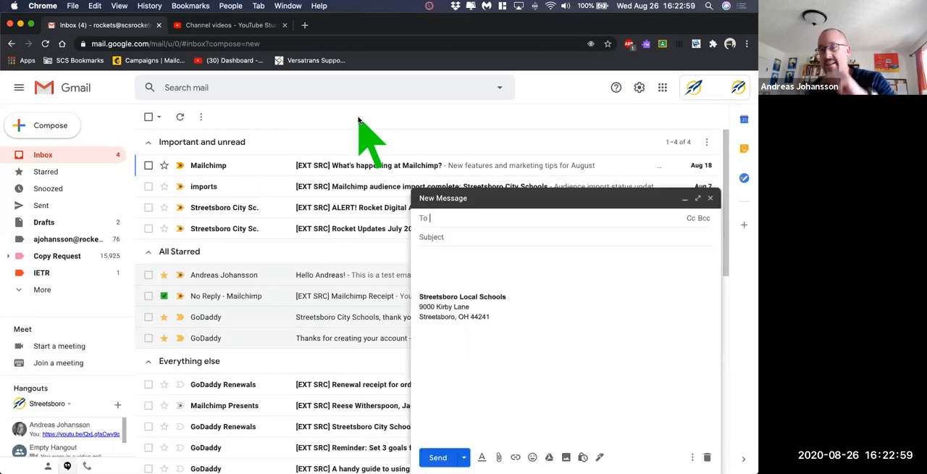
{"action": "type", "text": "dst"}
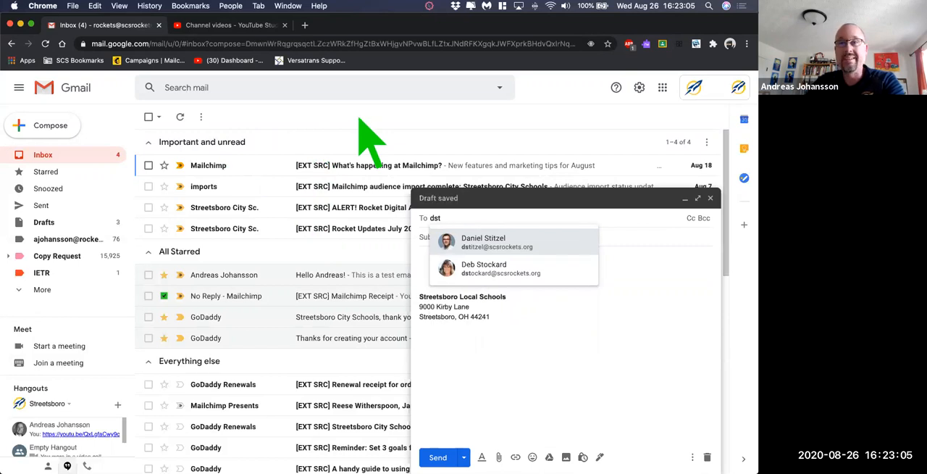
{"action": "key", "text": "Return"}
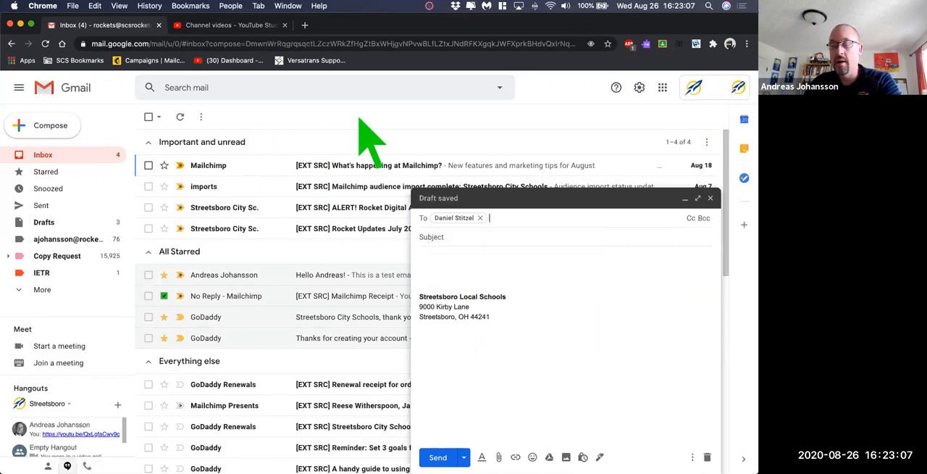
{"action": "key", "text": "Tab"}
{"action": "type", "text": "HelloQ"}
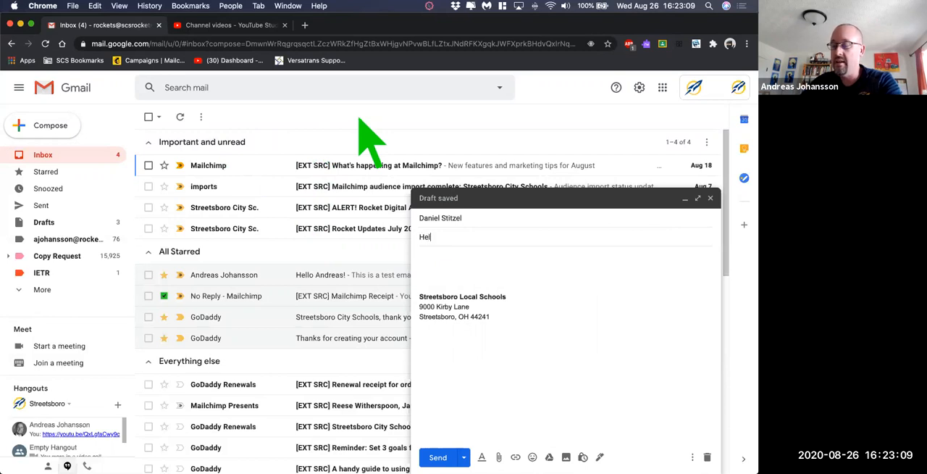
{"action": "key", "text": "Tab"}
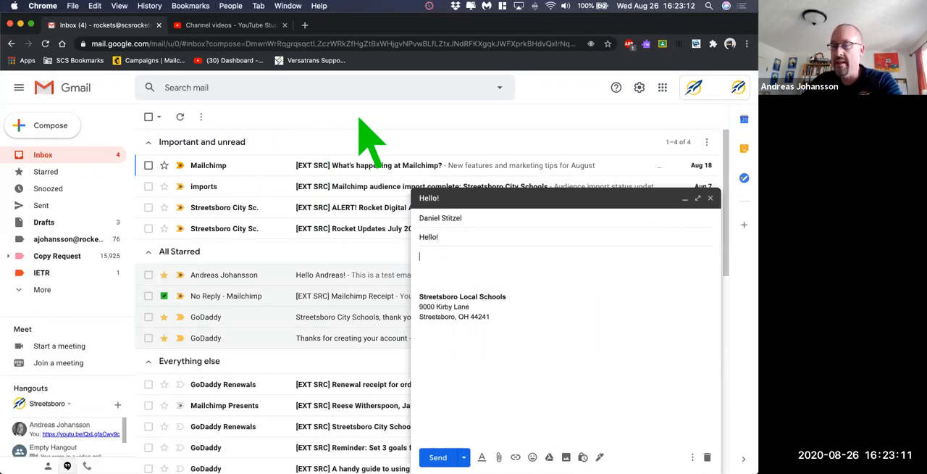
- Begin the message body with "Hello" and the recipient's first name, and dismiss the Smart Compose tip
{"action": "type", "text": "Hello!"}
{"action": "key", "text": "BackSpace"}
{"action": "type", "text": "Dan!"}
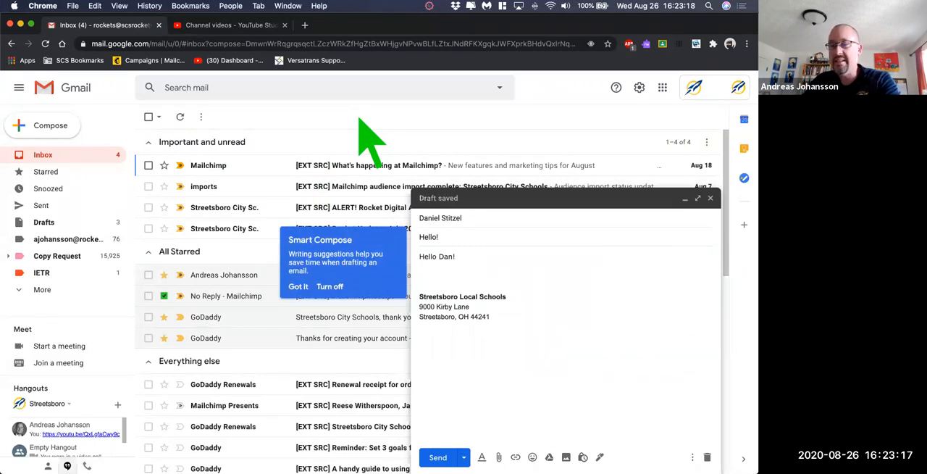
{"action": "left_click", "coordinate": [298, 287]}
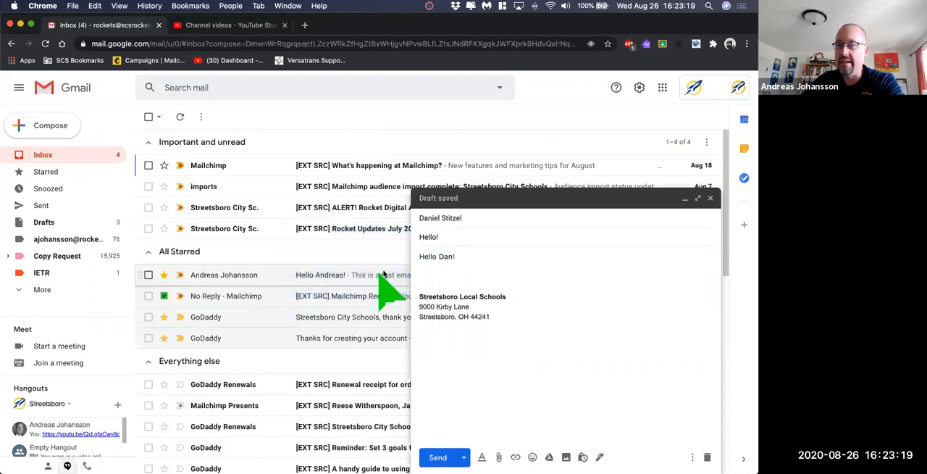
- Add the lines "How are you?" and "Talk to you soon...." below the greeting, accepting the Smart Compose suggestions
{"action": "left_click", "coordinate": [475, 258]}
{"action": "key", "text": "Return"}
{"action": "key", "text": "Return"}
{"action": "type", "text": "Ho"}
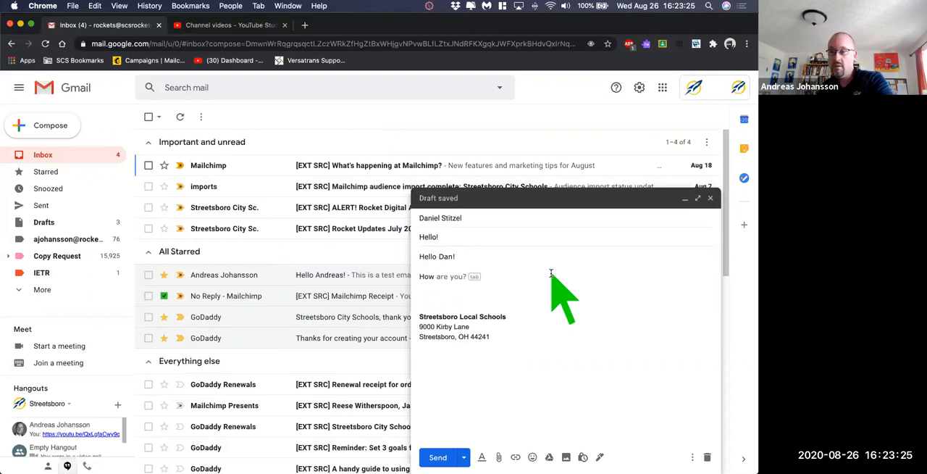
{"action": "type", "text": "w"}
{"action": "key", "text": "Tab"}
{"action": "key", "text": "Return"}
{"action": "type", "text": "Talk to"}
{"action": "key", "text": "Tab"}
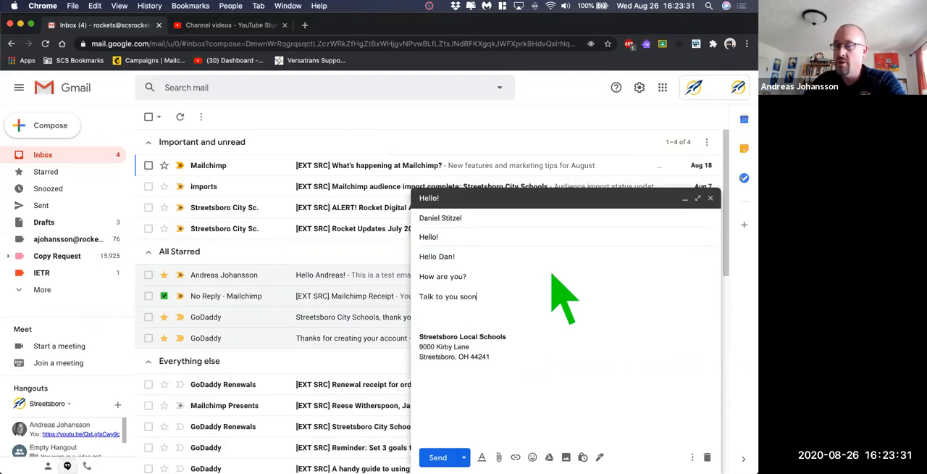
{"action": "type", "text": "...."}
- Sign the message with a dash and the sender's capitalised first name, and send it
{"action": "key", "text": "Return"}
{"action": "key", "text": "Return"}
{"action": "type", "text": "-andreas"}
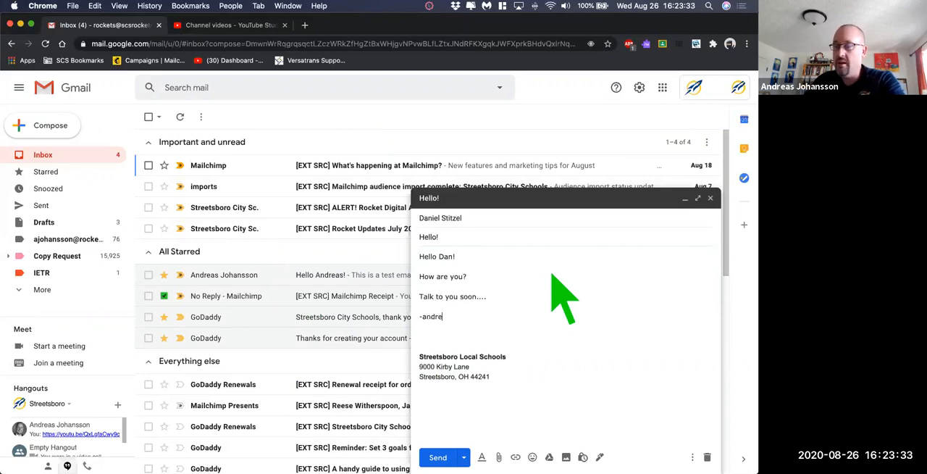
{"action": "key", "text": "BackSpace"}
{"action": "key", "text": "BackSpace"}
{"action": "key", "text": "BackSpace"}
{"action": "type", "text": "Andreas"}
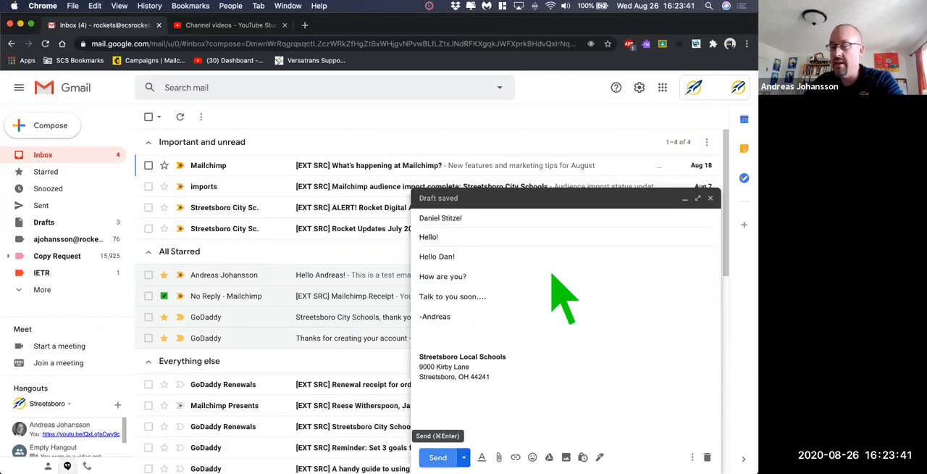
{"action": "key", "text": "super+Return"}
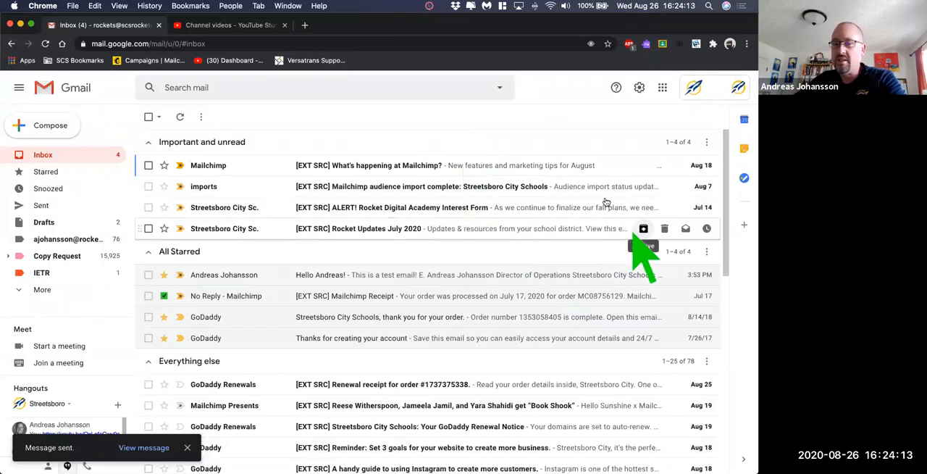
- Compare the Default, Comfortable and Compact inbox densities in the quick settings and keep Comfortable
{"action": "left_click", "coordinate": [640, 88]}
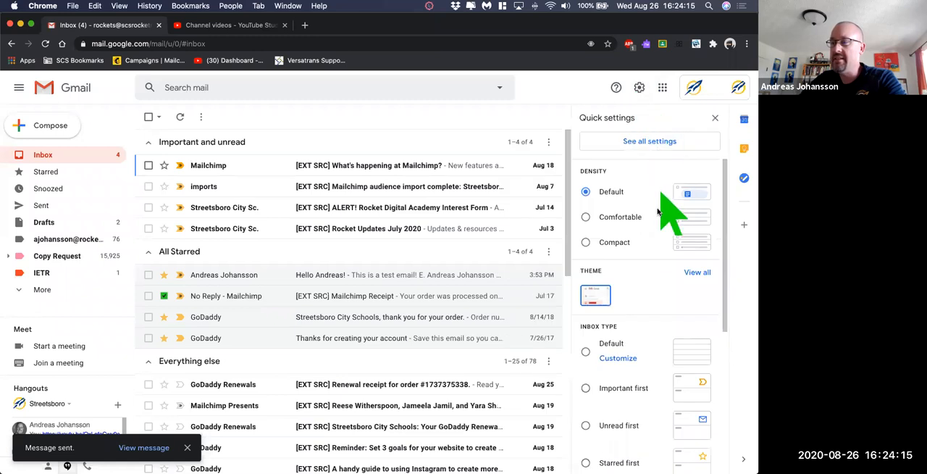
{"action": "left_click", "coordinate": [614, 219]}
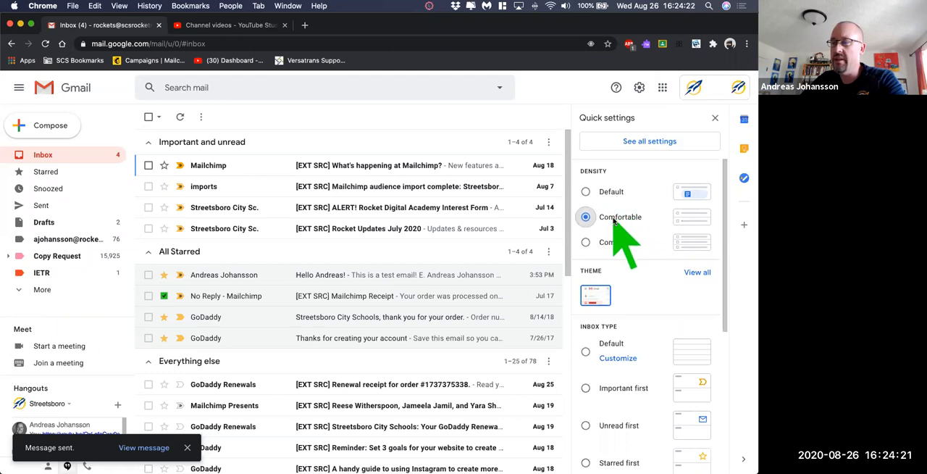
{"action": "left_click", "coordinate": [586, 242]}
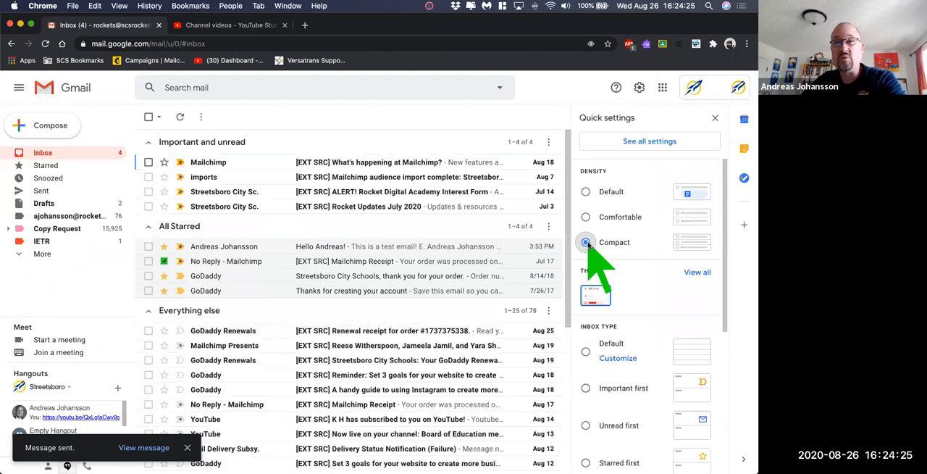
{"action": "left_click", "coordinate": [585, 217]}
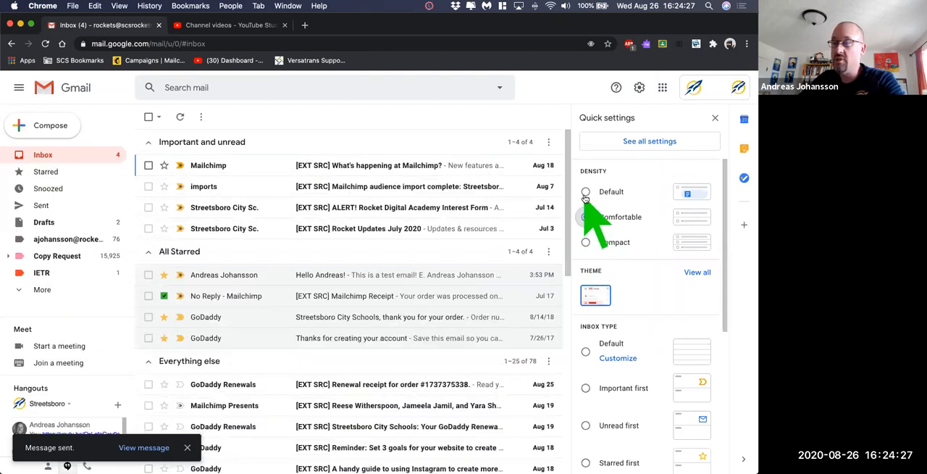
{"action": "left_click", "coordinate": [585, 192]}
{"action": "left_click", "coordinate": [585, 217]}
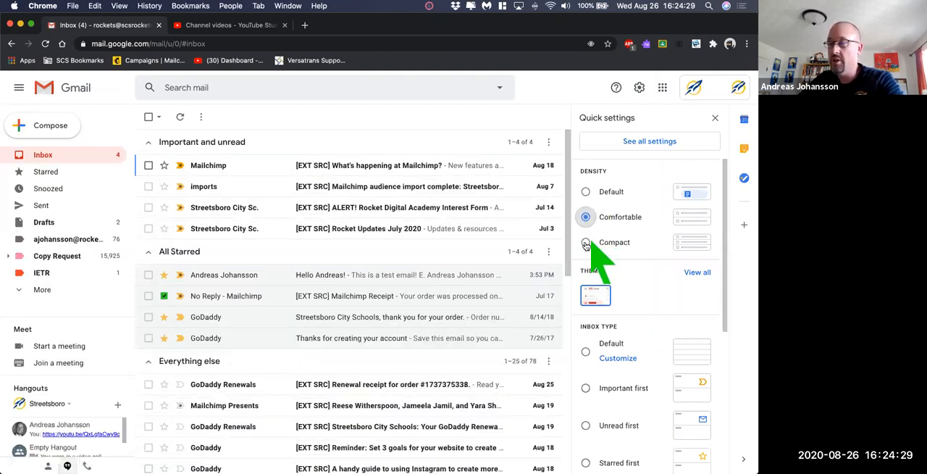
{"action": "left_click", "coordinate": [586, 243]}
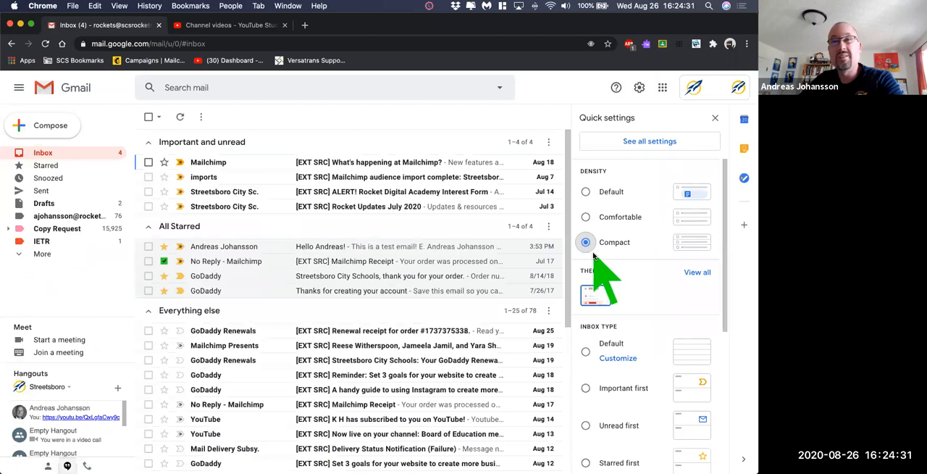
{"action": "left_click", "coordinate": [585, 218]}
- Browse the gallery of available inbox themes and close it without picking one
{"action": "scroll", "coordinate": [630, 283], "scroll_direction": "down", "scroll_amount": 2}
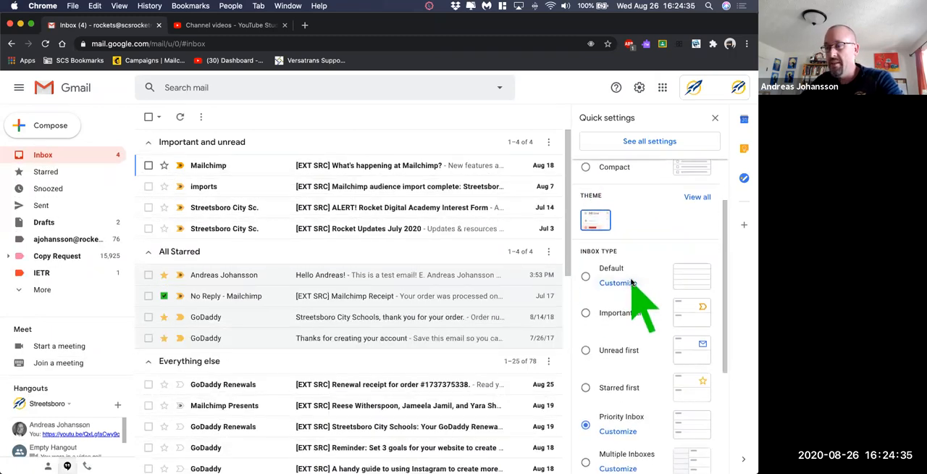
{"action": "left_click", "coordinate": [697, 196]}
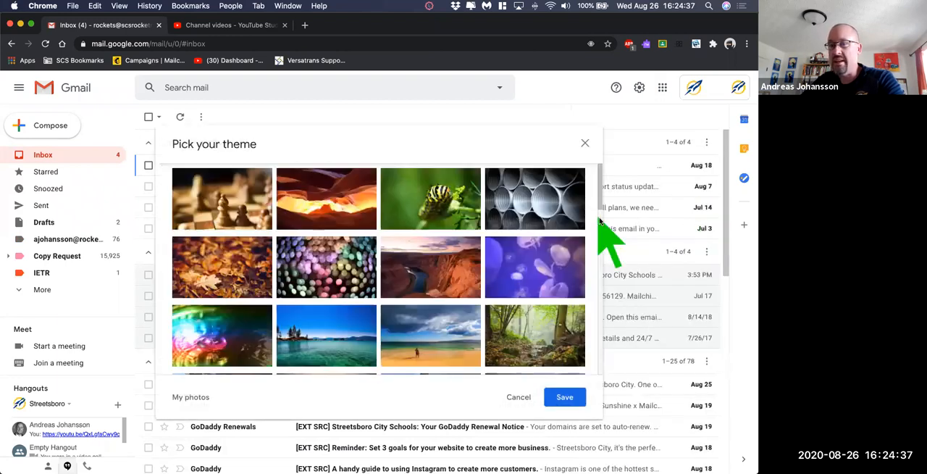
{"action": "left_click", "coordinate": [583, 145]}
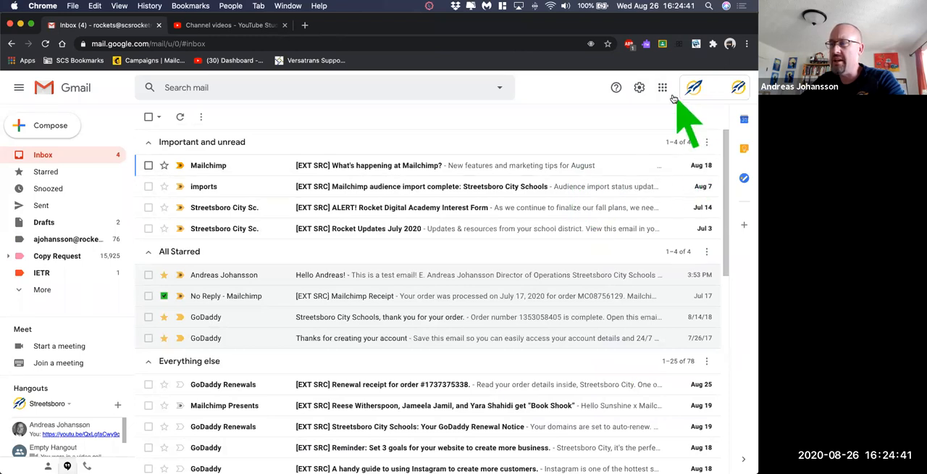
- Set the reading pane to Right of inbox in the quick settings and reload the mailbox
{"action": "left_click", "coordinate": [639, 87]}
{"action": "scroll", "coordinate": [630, 232], "scroll_direction": "down", "scroll_amount": 2}
{"action": "scroll", "coordinate": [627, 239], "scroll_direction": "down", "scroll_amount": 2}
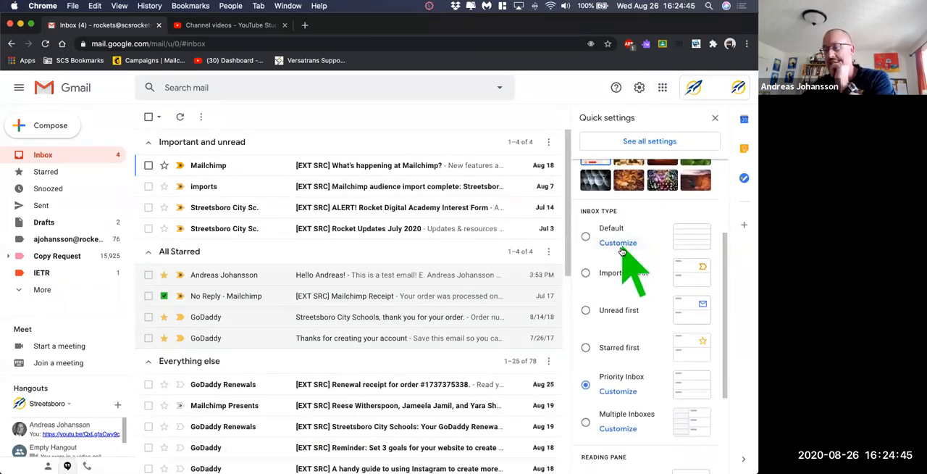
{"action": "scroll", "coordinate": [621, 275], "scroll_direction": "down", "scroll_amount": 4}
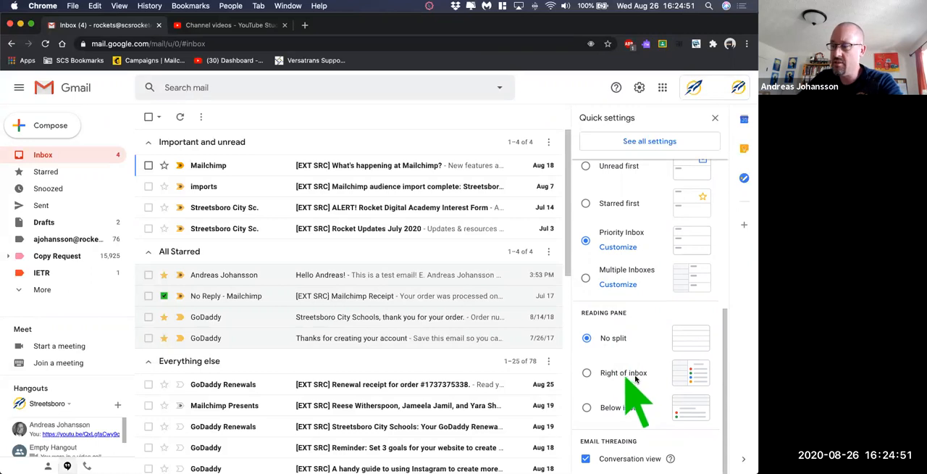
{"action": "left_click", "coordinate": [587, 373]}
{"action": "left_click", "coordinate": [486, 294]}
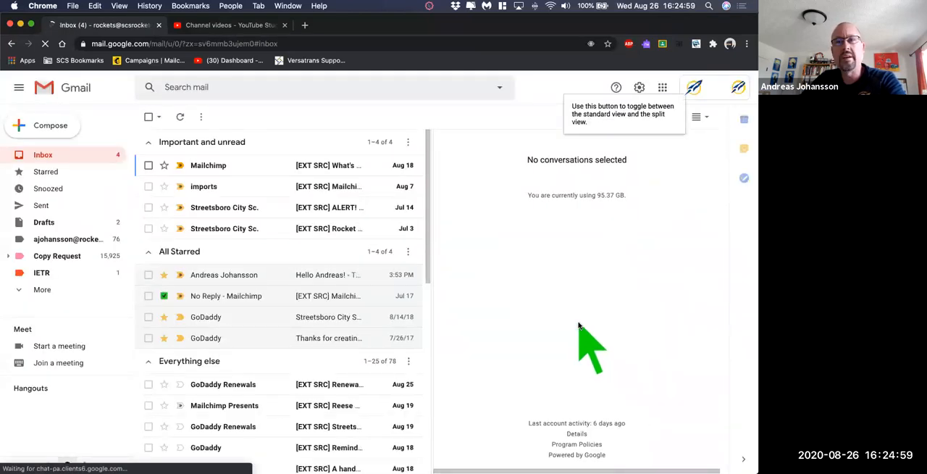
- View the "What's happening at Mailchimp?" and "ALERT! Rocket Digital Academy Interest Form" messages in the reading pane
{"action": "left_click", "coordinate": [301, 167]}
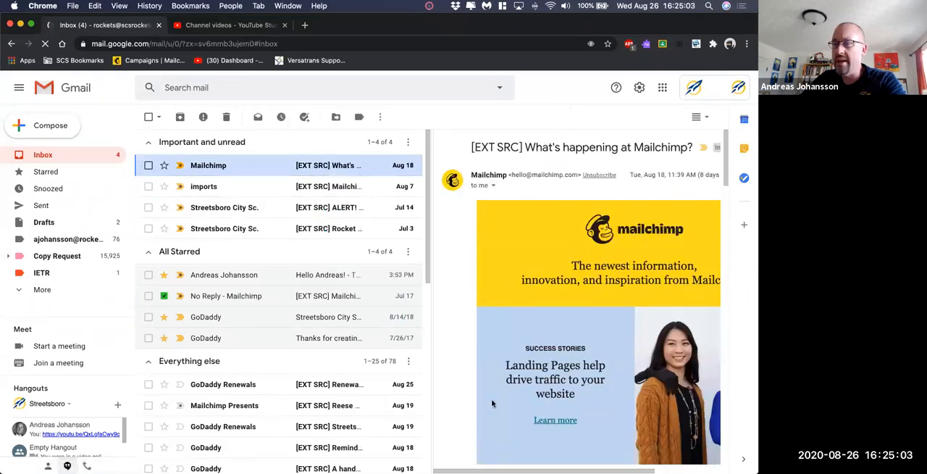
{"action": "left_click", "coordinate": [234, 207]}
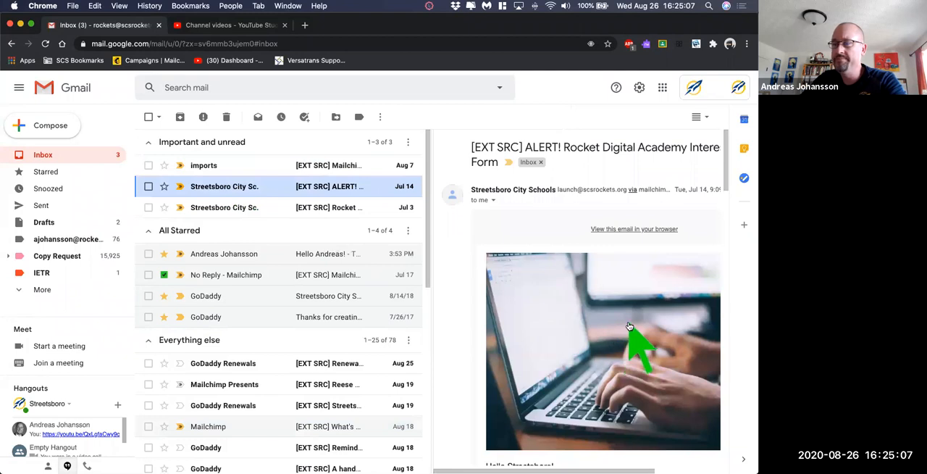
{"action": "scroll", "coordinate": [629, 327], "scroll_direction": "down", "scroll_amount": 1}
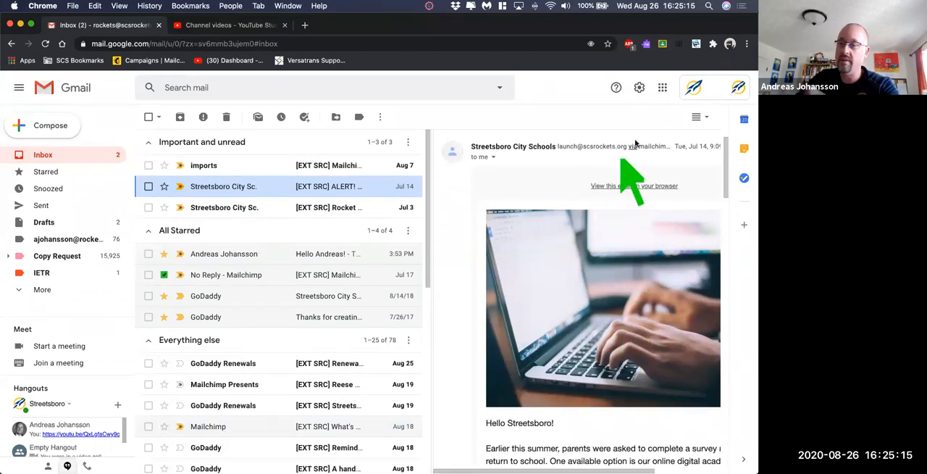
- Switch the reading pane to Below inbox, close the quick settings and look through the message list in the split view
{"action": "left_click", "coordinate": [639, 87]}
{"action": "scroll", "coordinate": [656, 290], "scroll_direction": "down", "scroll_amount": 5}
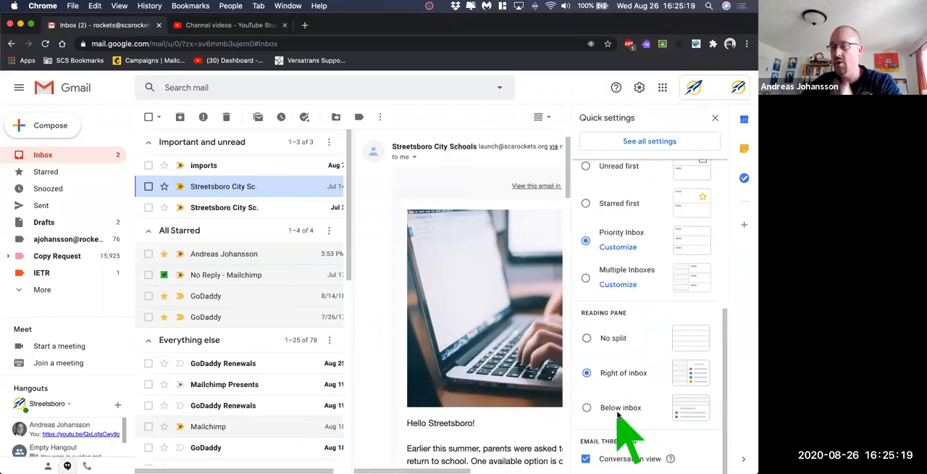
{"action": "left_click", "coordinate": [590, 407]}
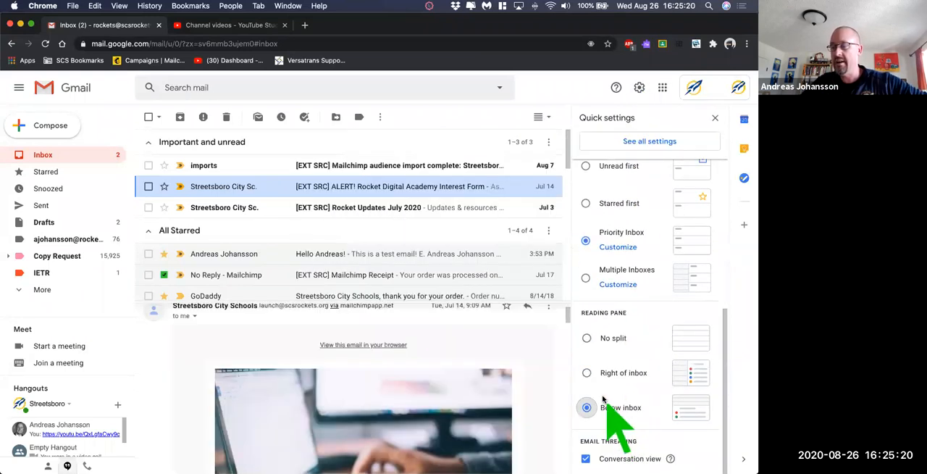
{"action": "left_click", "coordinate": [715, 118]}
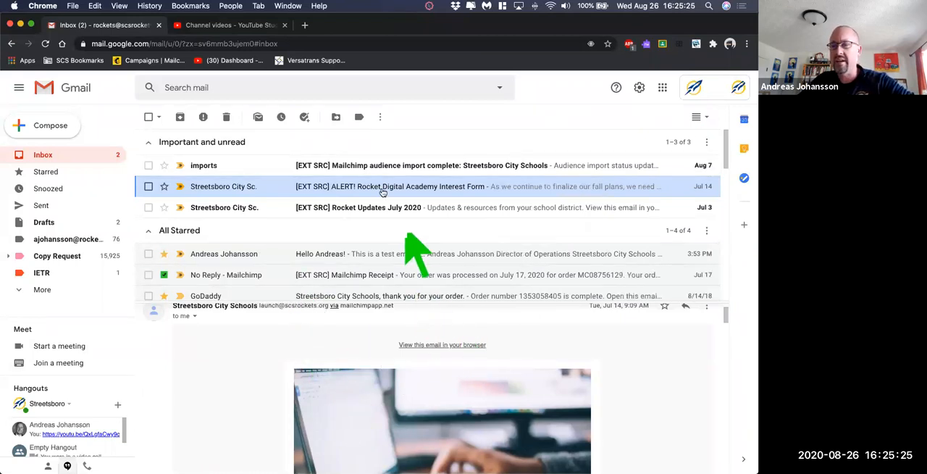
{"action": "scroll", "coordinate": [432, 250], "scroll_direction": "down", "scroll_amount": 3}
{"action": "scroll", "coordinate": [438, 253], "scroll_direction": "down", "scroll_amount": 3}
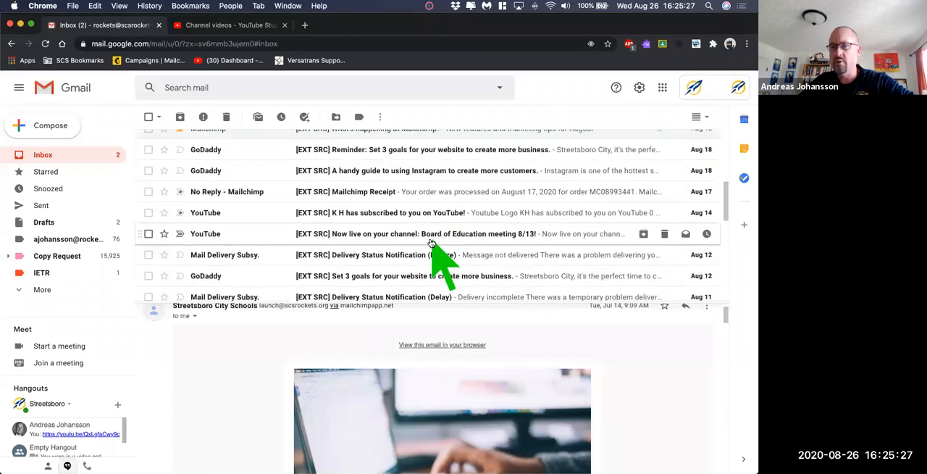
{"action": "scroll", "coordinate": [438, 261], "scroll_direction": "up", "scroll_amount": 10}
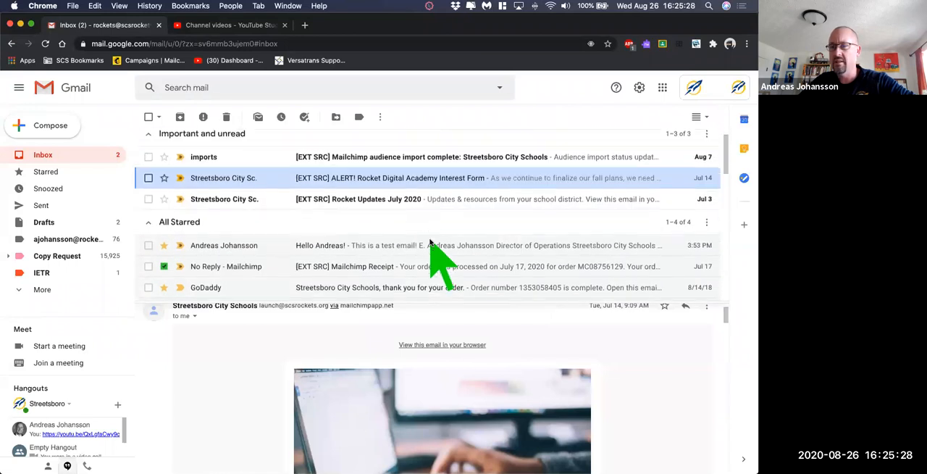
- Set the reading pane to No split and close the quick settings
{"action": "left_click", "coordinate": [639, 86]}
{"action": "scroll", "coordinate": [631, 317], "scroll_direction": "down", "scroll_amount": 3}
{"action": "scroll", "coordinate": [623, 326], "scroll_direction": "down", "scroll_amount": 4}
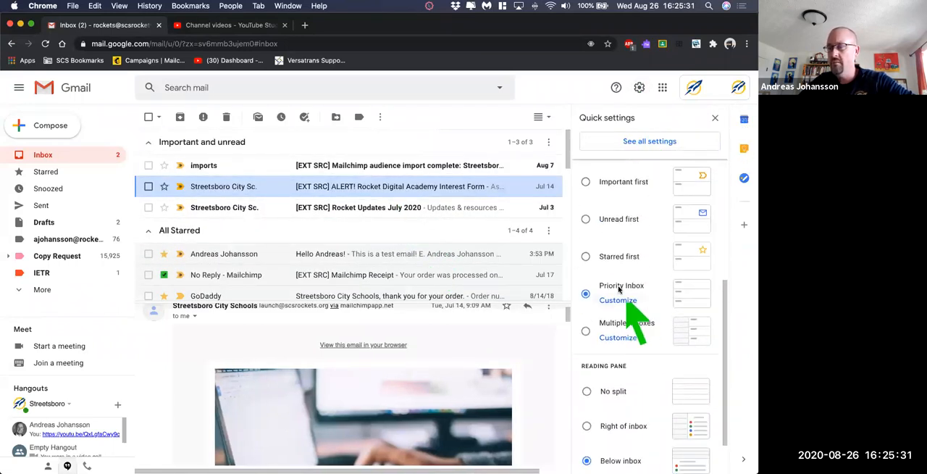
{"action": "left_click", "coordinate": [614, 341]}
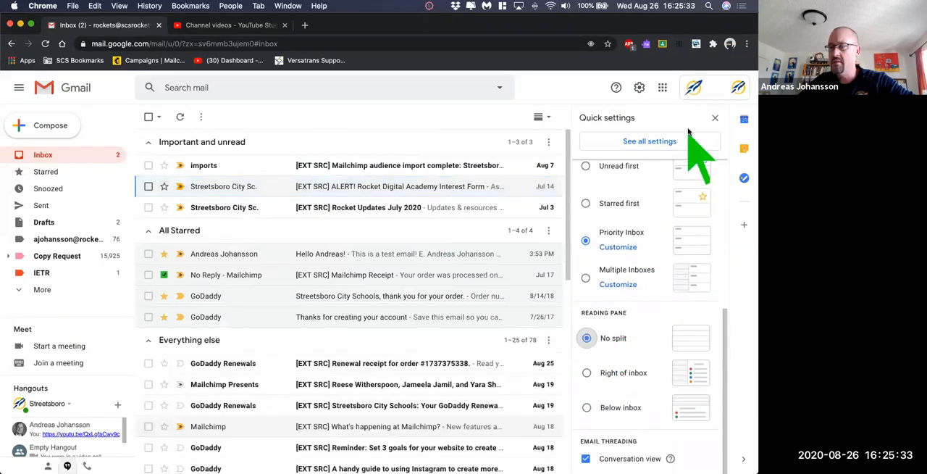
{"action": "left_click", "coordinate": [715, 117]}
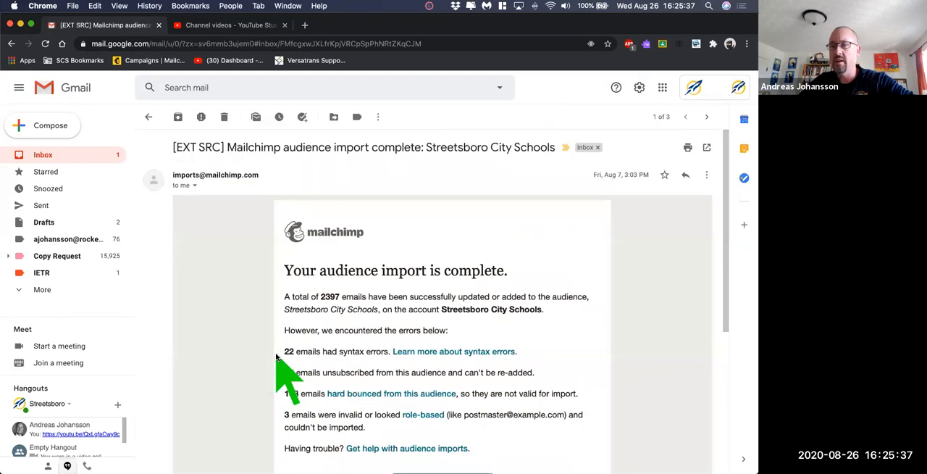
- Mark the opened "Mailchimp audience import complete" message with the red exclamation star and snooze it until This weekend
{"action": "scroll", "coordinate": [389, 327], "scroll_direction": "down", "scroll_amount": 5}
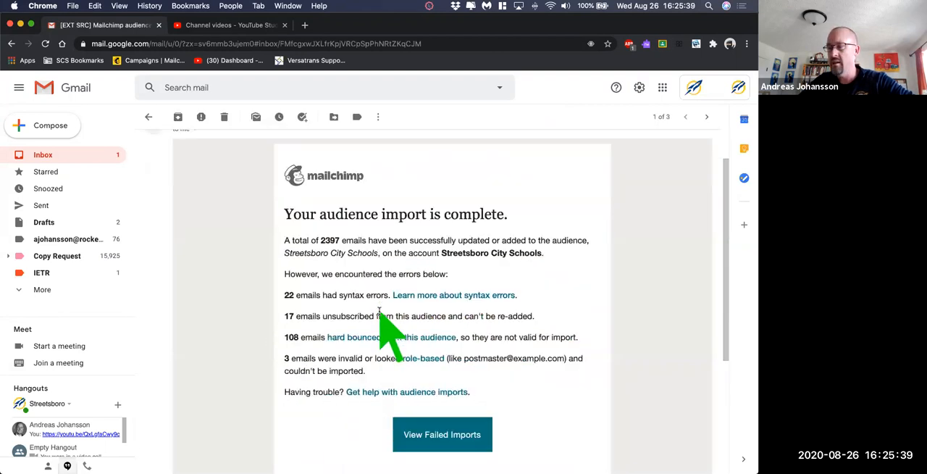
{"action": "scroll", "coordinate": [376, 312], "scroll_direction": "up", "scroll_amount": 5}
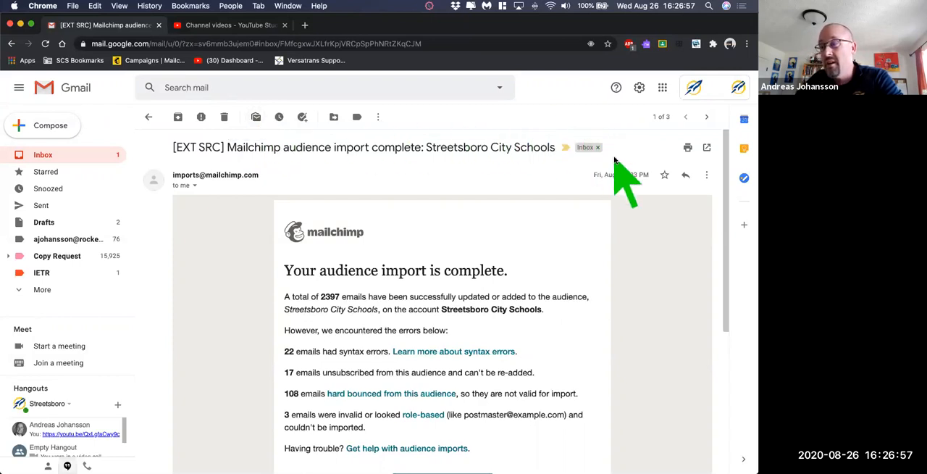
{"action": "left_click", "coordinate": [665, 176]}
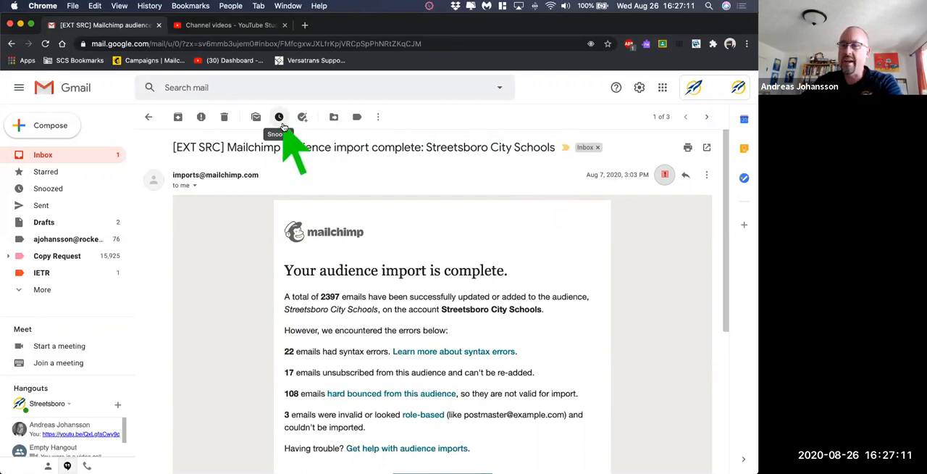
{"action": "left_click", "coordinate": [280, 117]}
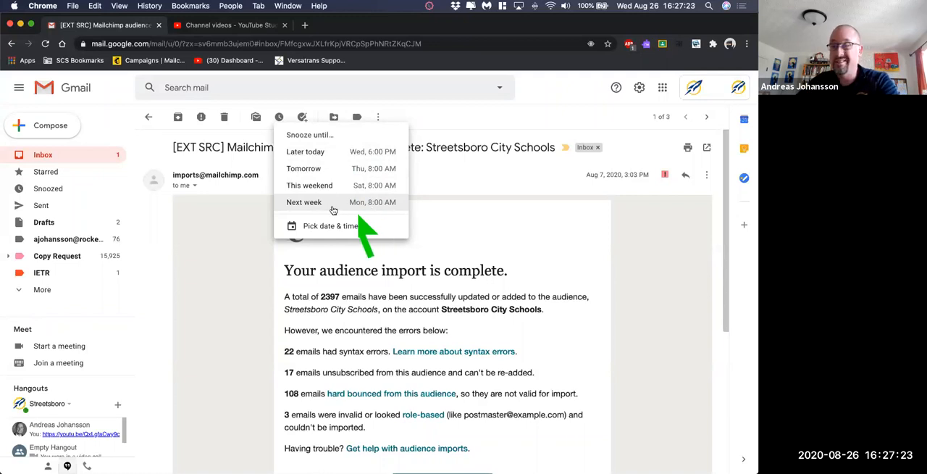
{"action": "left_click", "coordinate": [325, 185]}
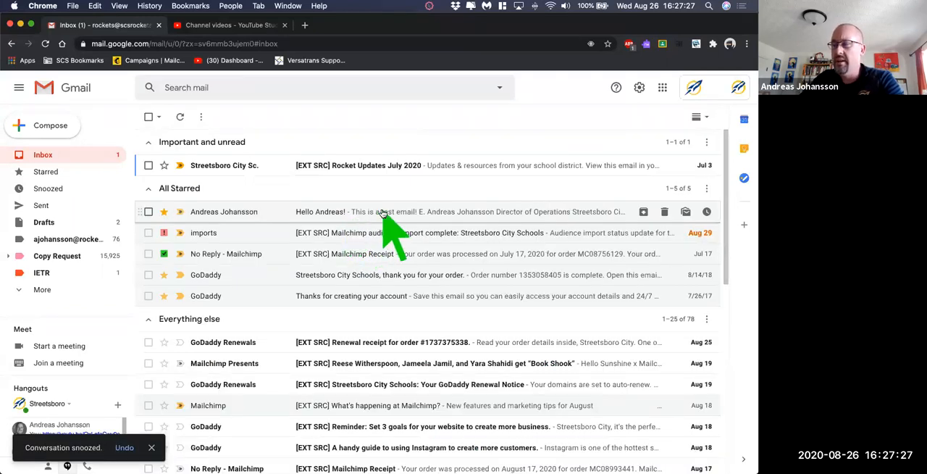
- Open the "Rocket Updates July 2020" message, try adding it to Tasks, close Tasks and mark the message as unread
{"action": "left_click", "coordinate": [338, 165]}
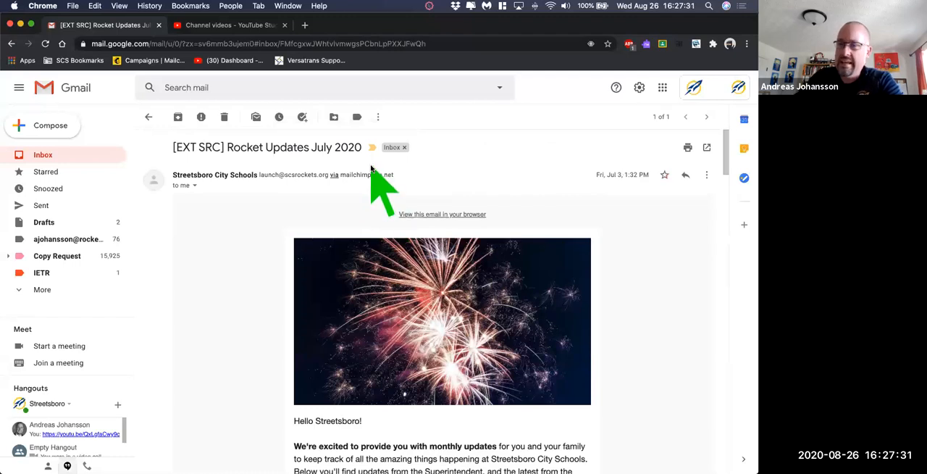
{"action": "left_click", "coordinate": [302, 118]}
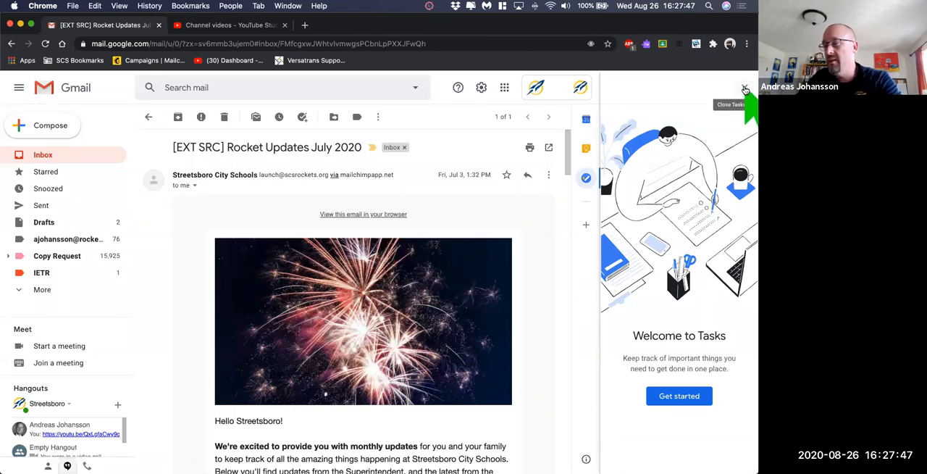
{"action": "left_click", "coordinate": [745, 88]}
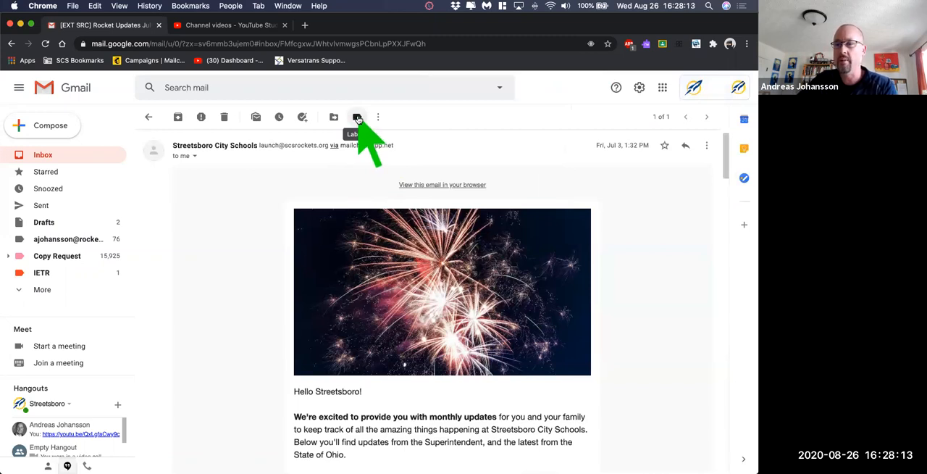
{"action": "left_click", "coordinate": [256, 116]}
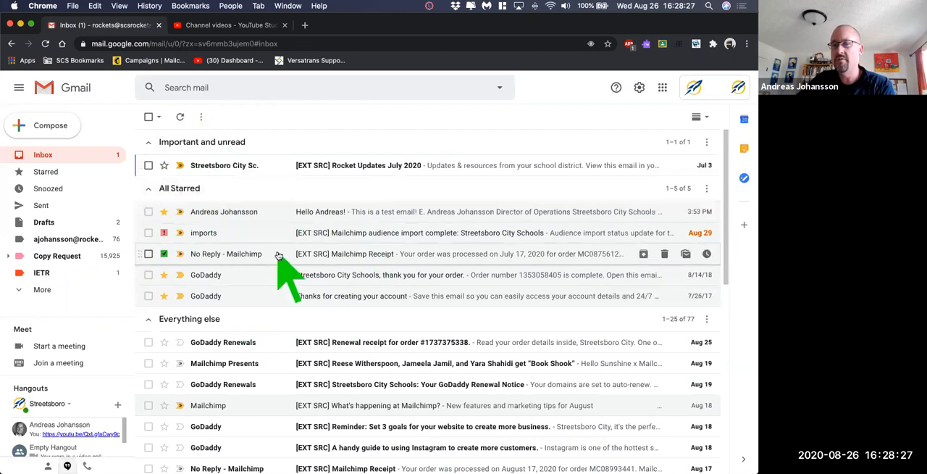
- Remove the stars from the two GoDaddy messages in the All Starred section
{"action": "left_click", "coordinate": [163, 275]}
{"action": "left_click", "coordinate": [164, 295]}
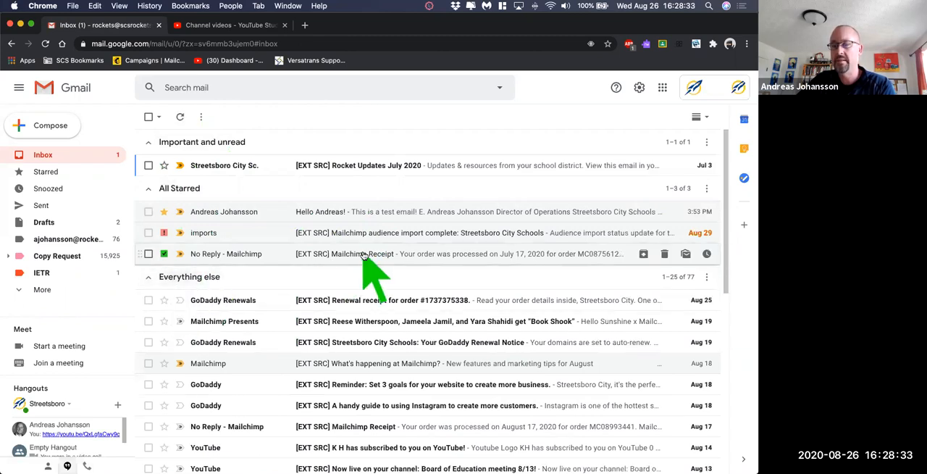
- Look over the inbox sections and select the Aug 25 GoDaddy renewal receipt under Everything else
{"action": "scroll", "coordinate": [366, 254], "scroll_direction": "down", "scroll_amount": 2}
{"action": "scroll", "coordinate": [366, 255], "scroll_direction": "down", "scroll_amount": 2}
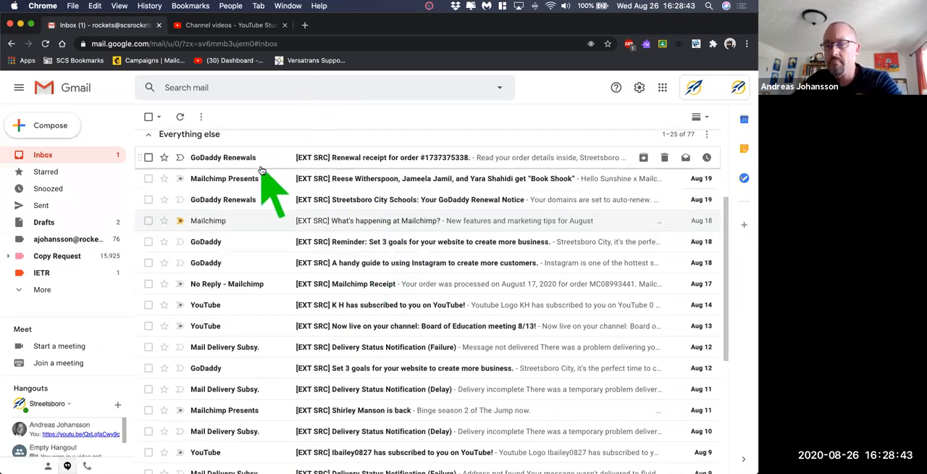
{"action": "scroll", "coordinate": [261, 189], "scroll_direction": "up", "scroll_amount": 4}
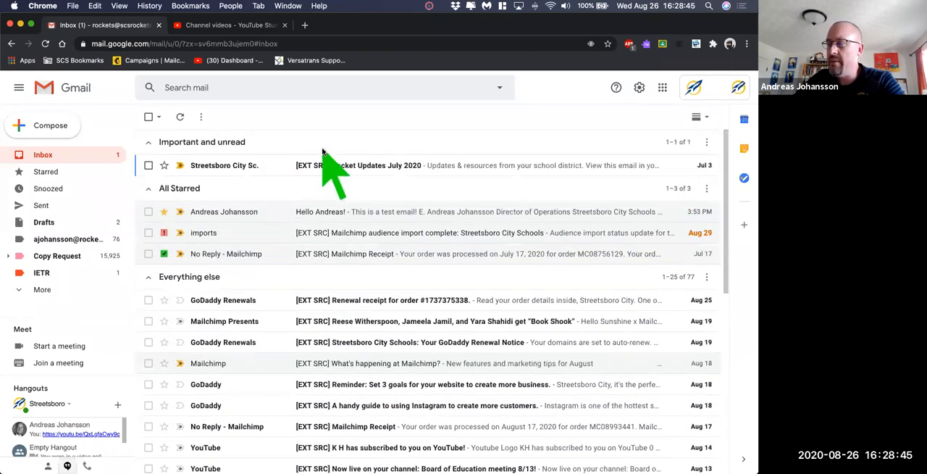
{"action": "scroll", "coordinate": [301, 188], "scroll_direction": "down", "scroll_amount": 1}
{"action": "scroll", "coordinate": [304, 199], "scroll_direction": "up", "scroll_amount": 1}
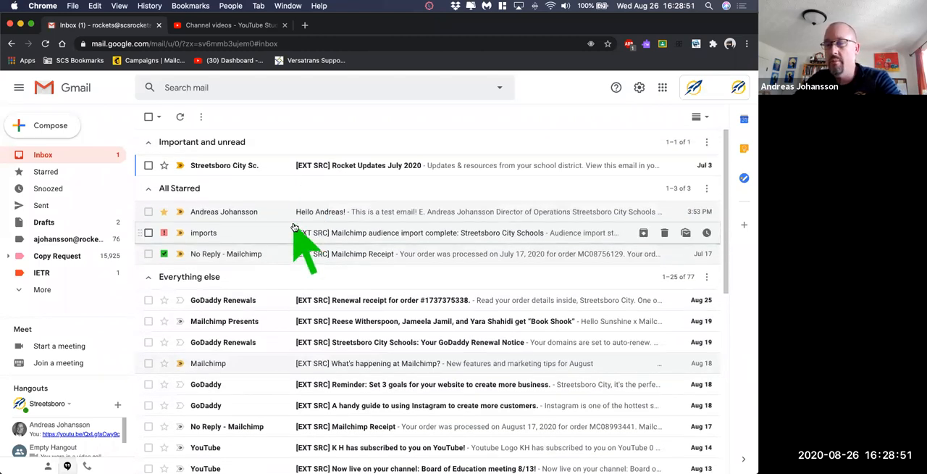
{"action": "scroll", "coordinate": [294, 227], "scroll_direction": "down", "scroll_amount": 2}
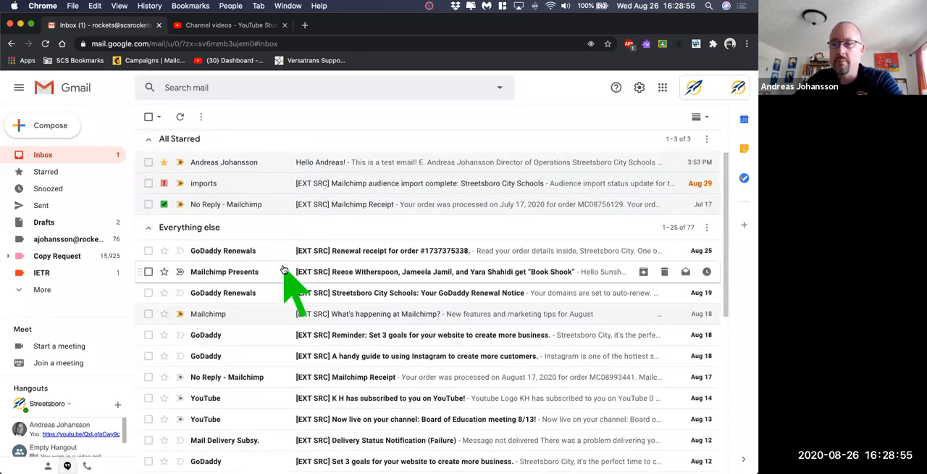
{"action": "scroll", "coordinate": [284, 268], "scroll_direction": "down", "scroll_amount": 3}
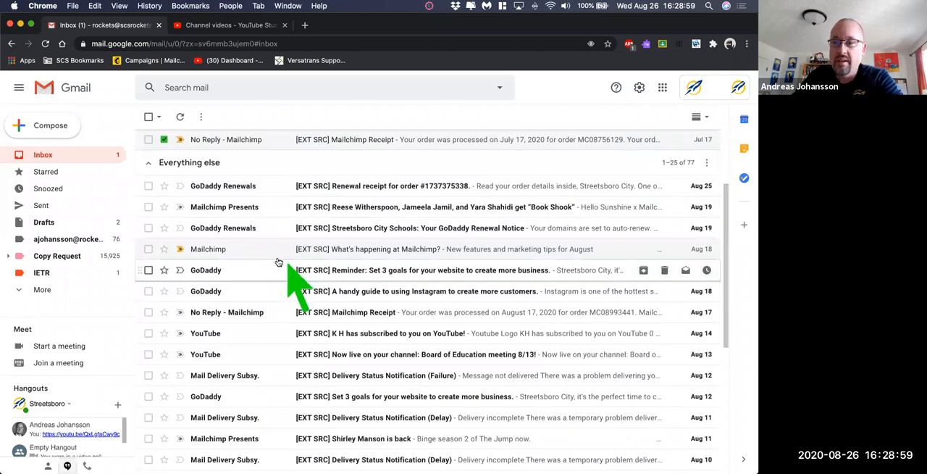
{"action": "left_click", "coordinate": [148, 186]}
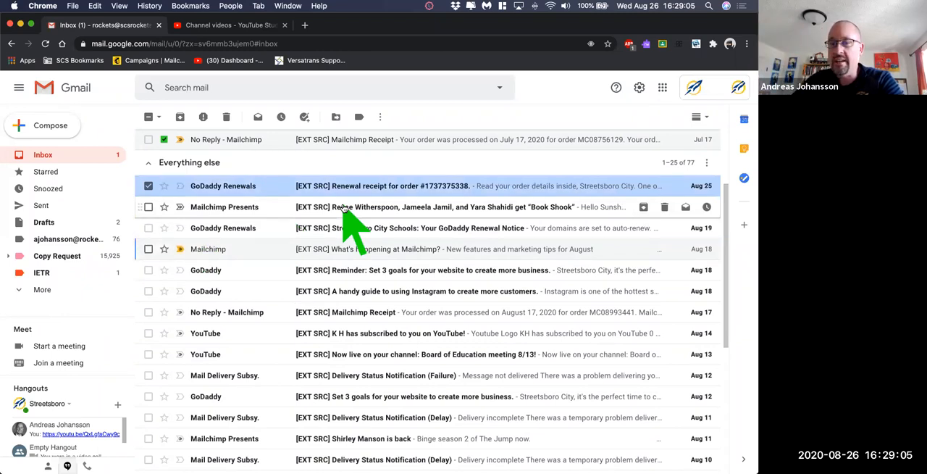
- Move the focus marker down and back up through the messages near the start of the Everything else section
{"action": "key", "text": "Down"}
{"action": "key", "text": "Down"}
{"action": "key", "text": "Down"}
{"action": "key", "text": "Down"}
{"action": "key", "text": "Down"}
{"action": "key", "text": "Up"}
{"action": "key", "text": "Up"}
{"action": "key", "text": "Up"}
{"action": "key", "text": "Up"}
{"action": "key", "text": "Down"}
{"action": "key", "text": "Down"}
{"action": "key", "text": "Down"}
{"action": "key", "text": "Up"}
{"action": "key", "text": "Up"}
{"action": "key", "text": "Up"}
{"action": "key", "text": "Up"}
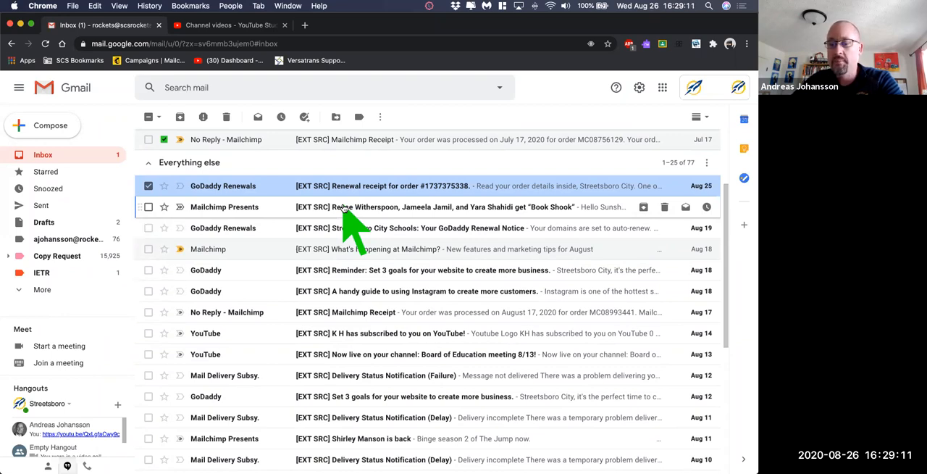
- Add the Aug 19 Mailchimp Presents and GoDaddy Renewals messages to the selection
{"action": "key", "text": "x"}
{"action": "key", "text": "x"}
{"action": "key", "text": "Down"}
{"action": "key", "text": "x"}
{"action": "key", "text": "Up"}
{"action": "key", "text": "x"}
{"action": "key", "text": "Down"}
{"action": "key", "text": "Down"}
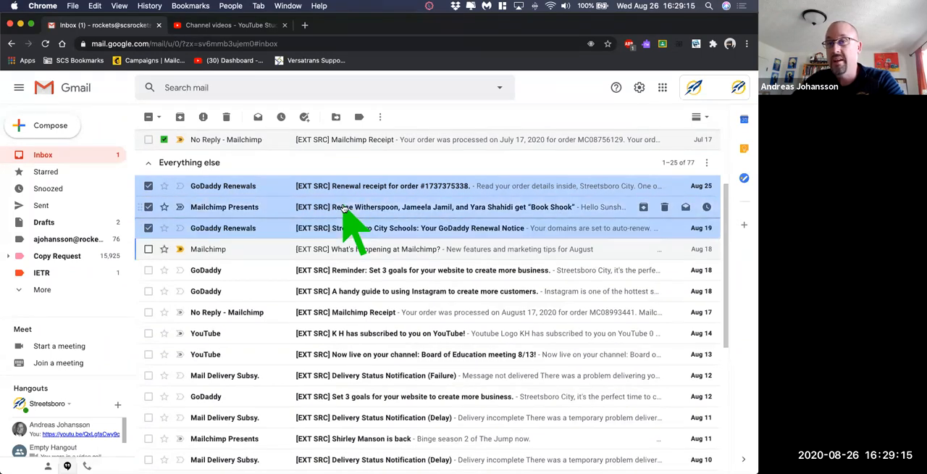
- Extend the selection under Everything else through the Aug 10 Delivery Status Notification and archive all the selected messages
{"action": "key", "text": "shift+Down"}
{"action": "key", "text": "shift+Down"}
{"action": "key", "text": "shift+Down"}
{"action": "key", "text": "shift+Down"}
{"action": "key", "text": "shift+Down"}
{"action": "key", "text": "shift+Down"}
{"action": "key", "text": "shift+Down"}
{"action": "key", "text": "shift+Down"}
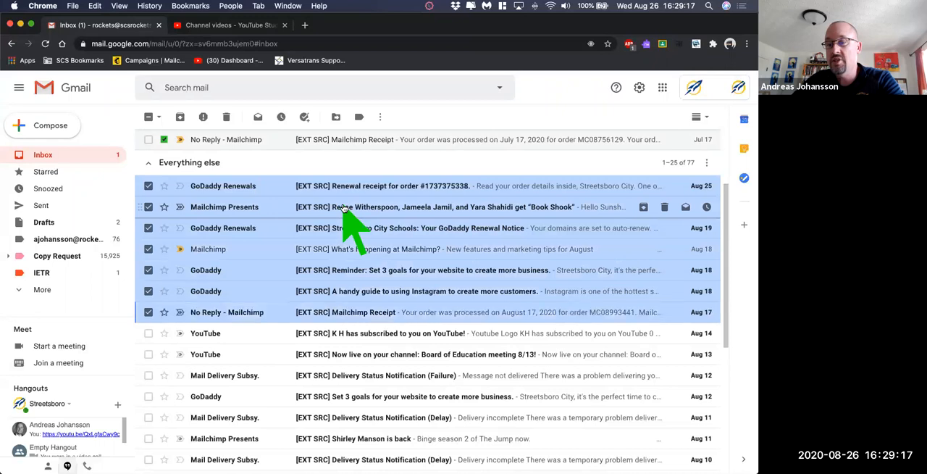
{"action": "key", "text": "shift+Down"}
{"action": "key", "text": "shift+Down"}
{"action": "key", "text": "shift+Down"}
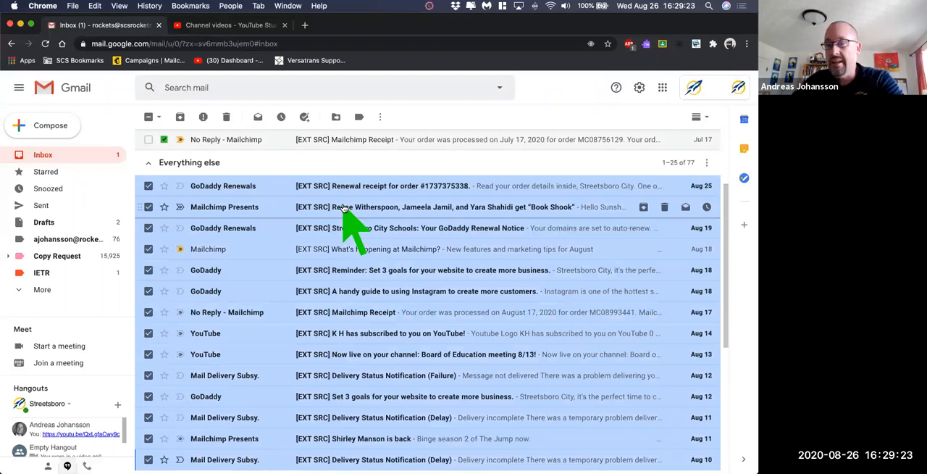
{"action": "key", "text": "e"}
- Select the nine messages from the Aug 9 Delivery Status Notification (Failure) through the Aug 6 Board of Education meeting notice and archive them
{"action": "key", "text": "shift+Down"}
{"action": "key", "text": "shift+Down"}
{"action": "key", "text": "shift+Down"}
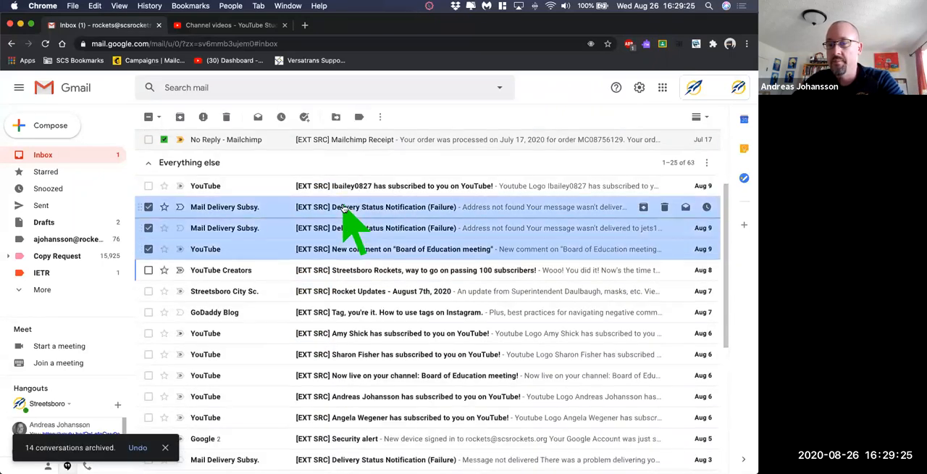
{"action": "key", "text": "shift+Down"}
{"action": "key", "text": "shift+Down"}
{"action": "key", "text": "shift+Down"}
{"action": "key", "text": "shift+Down"}
{"action": "key", "text": "shift+Down"}
{"action": "key", "text": "shift+Down"}
{"action": "key", "text": "e"}
- Select the messages from the second Aug 6 YouTube subscription notice through the Jul 26 YouTube comment notice and archive them
{"action": "key", "text": "shift+Down"}
{"action": "key", "text": "shift+Down"}
{"action": "key", "text": "shift+Down"}
{"action": "key", "text": "shift+Down"}
{"action": "key", "text": "shift+Down"}
{"action": "key", "text": "shift+Down"}
{"action": "key", "text": "shift+Down"}
{"action": "key", "text": "shift+Down"}
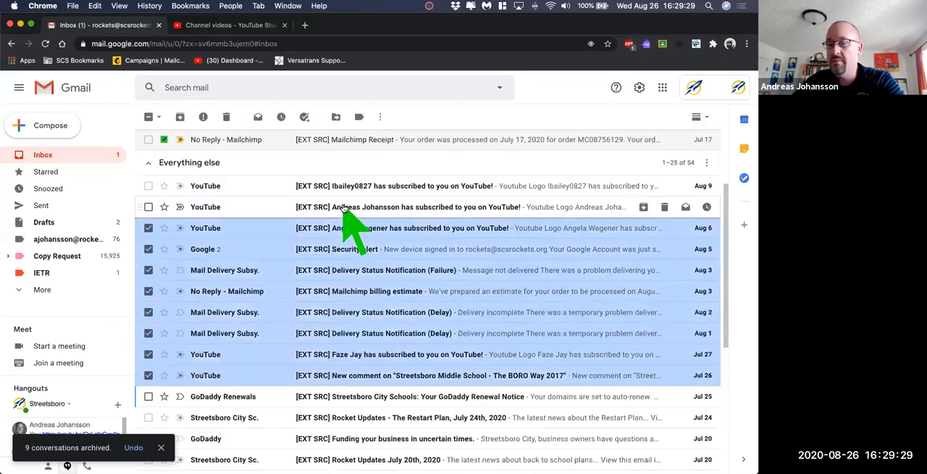
{"action": "key", "text": "e"}
- Select and archive the ten messages starting with the Jul 20 GoDaddy message "Funding your business in uncertain times."
{"action": "key", "text": "shift+Down"}
{"action": "key", "text": "shift+Down"}
{"action": "key", "text": "shift+Down"}
{"action": "key", "text": "shift+Down"}
{"action": "key", "text": "shift+Down"}
{"action": "key", "text": "shift+Down"}
{"action": "key", "text": "shift+Down"}
{"action": "key", "text": "shift+Down"}
{"action": "key", "text": "shift+Down"}
{"action": "key", "text": "shift+Down"}
{"action": "key", "text": "e"}
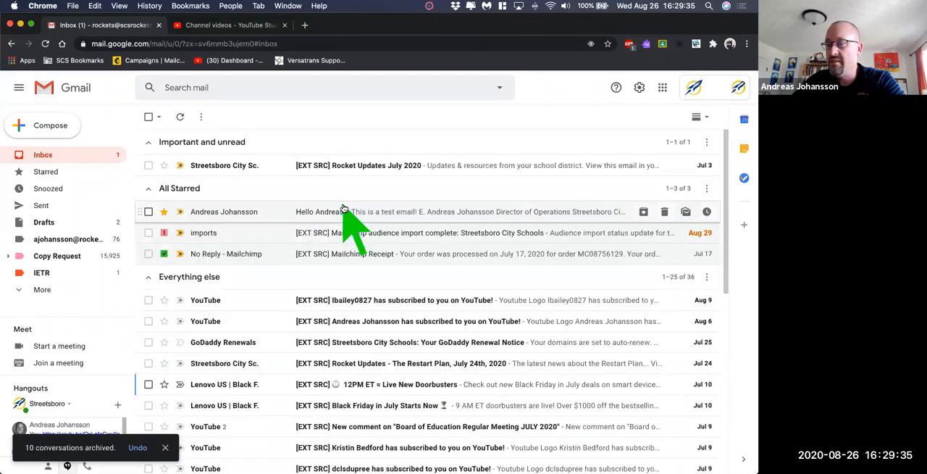
- Select the messages from the Jul 25 GoDaddy Renewal Notice through the Jul 9 Lenovo "Hot Deals" message and archive them
{"action": "key", "text": "Down"}
{"action": "key", "text": "Down"}
{"action": "key", "text": "Up"}
{"action": "key", "text": "Up"}
{"action": "key", "text": "Up"}
{"action": "key", "text": "Up"}
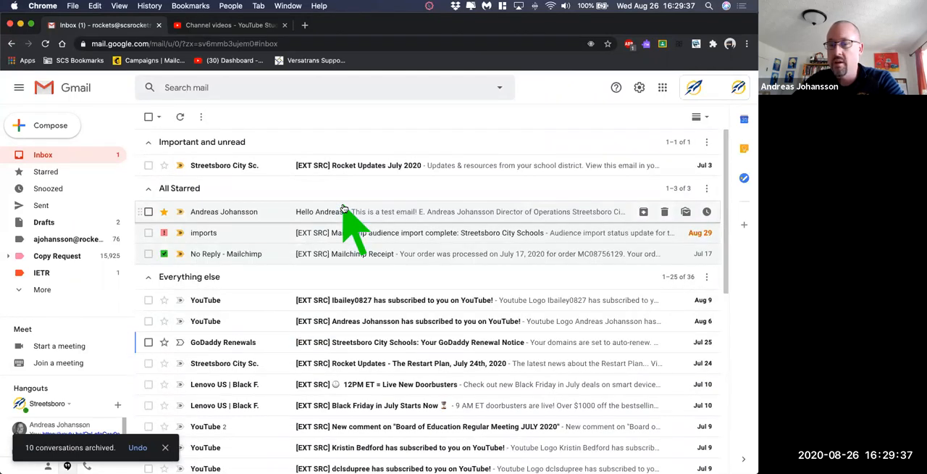
{"action": "key", "text": "shift+Down"}
{"action": "key", "text": "shift+Down"}
{"action": "key", "text": "shift+Down"}
- Select the eight messages from "Mailchimp Presents: By The Books" through the Jun 29 Lenovo "Black Friday in July Sneak Peek" and archive them
{"action": "key", "text": "shift+Down"}
{"action": "key", "text": "shift+Down"}
{"action": "key", "text": "shift+Down"}
{"action": "key", "text": "shift+Down"}
{"action": "key", "text": "shift+Down"}
{"action": "key", "text": "shift+Down"}
{"action": "key", "text": "shift+Down"}
{"action": "key", "text": "shift+Down"}
{"action": "key", "text": "shift+Down"}
{"action": "key", "text": "shift+Down"}
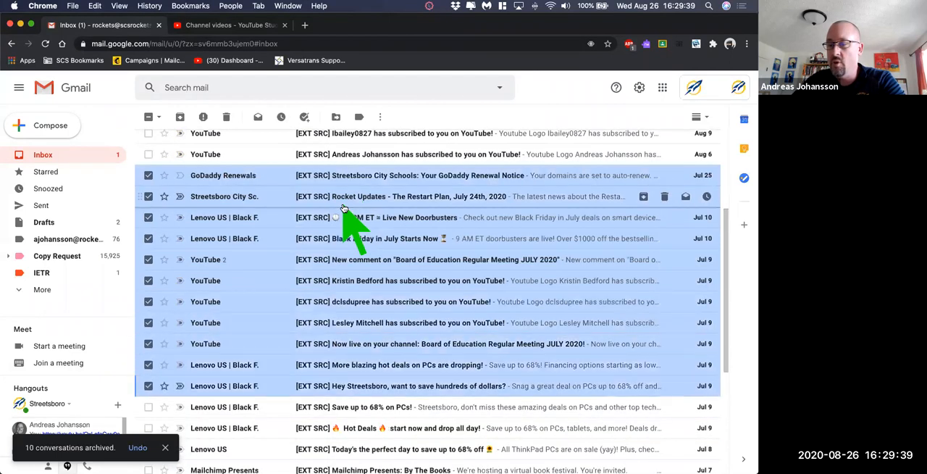
{"action": "key", "text": "e"}
{"action": "key", "text": "shift+Down"}
{"action": "key", "text": "shift+Down"}
{"action": "key", "text": "shift+Down"}
{"action": "key", "text": "shift+Down"}
{"action": "key", "text": "shift+Down"}
{"action": "key", "text": "shift+Down"}
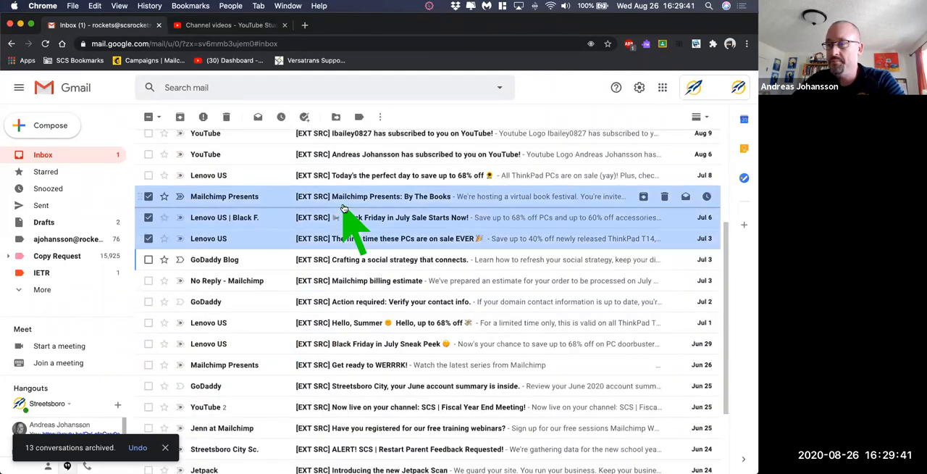
{"action": "key", "text": "shift+Down"}
{"action": "key", "text": "shift+Down"}
{"action": "key", "text": "e"}
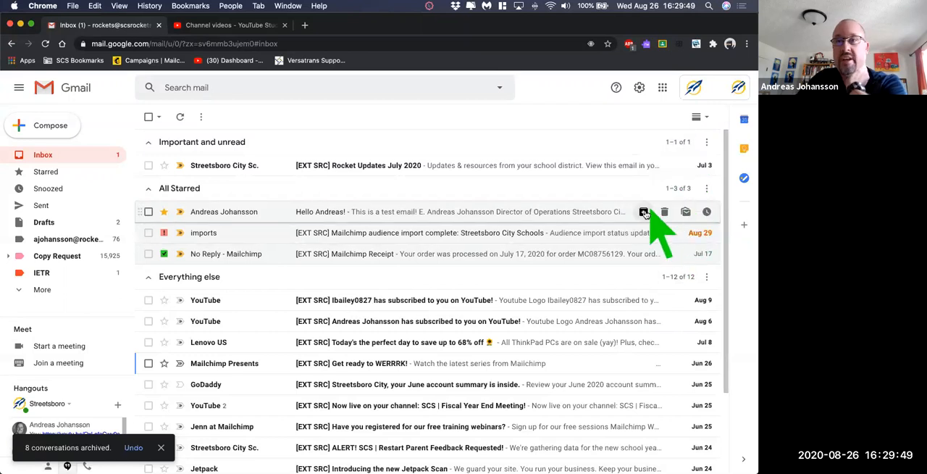
- Select the range from the Jun 26 "Get ready to WERRRK!" message through the last Jun 23 message and archive it
{"action": "scroll", "coordinate": [648, 304], "scroll_direction": "down", "scroll_amount": 3}
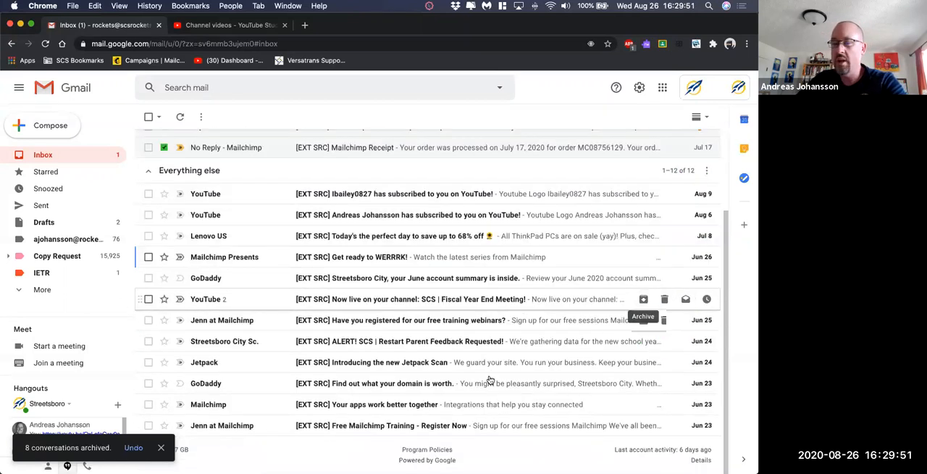
{"action": "left_click", "coordinate": [148, 256]}
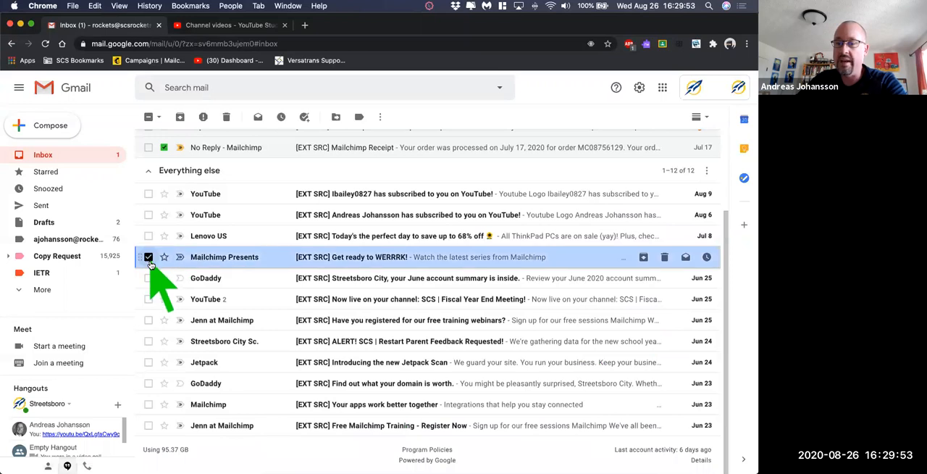
{"action": "left_click", "coordinate": [149, 425], "text": "shift"}
{"action": "key", "text": "e"}
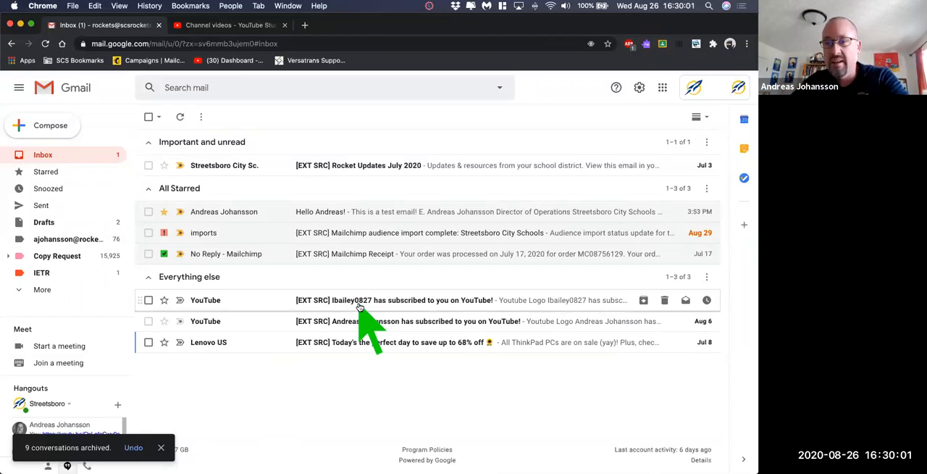
- Run an advanced search for all mail from the director's scsrockets.org address and look through the results
{"action": "left_click", "coordinate": [194, 88]}
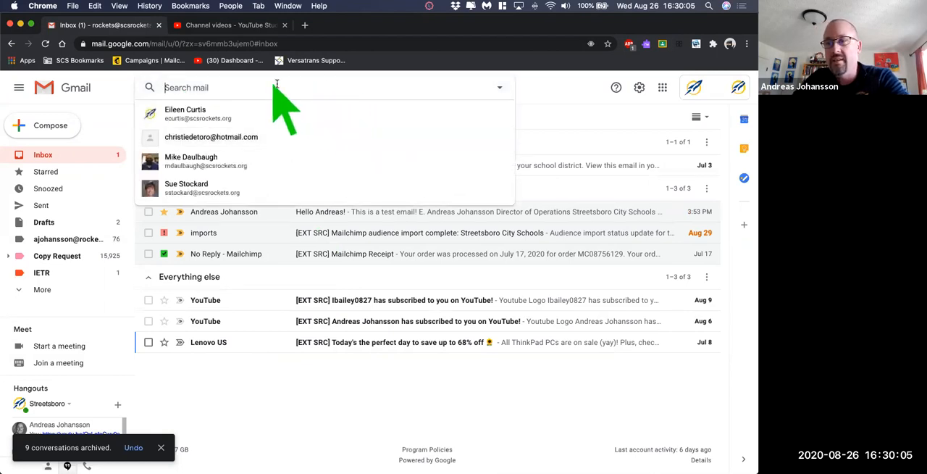
{"action": "left_click", "coordinate": [500, 90]}
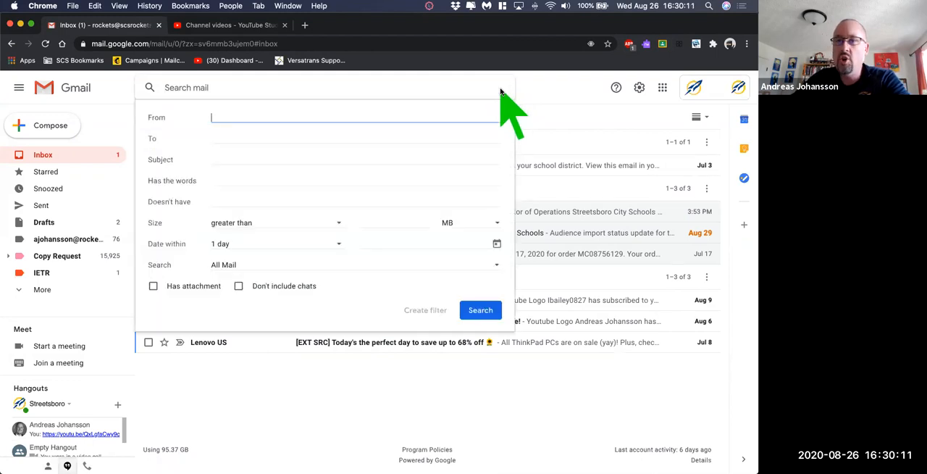
{"action": "type", "text": "ajoh"}
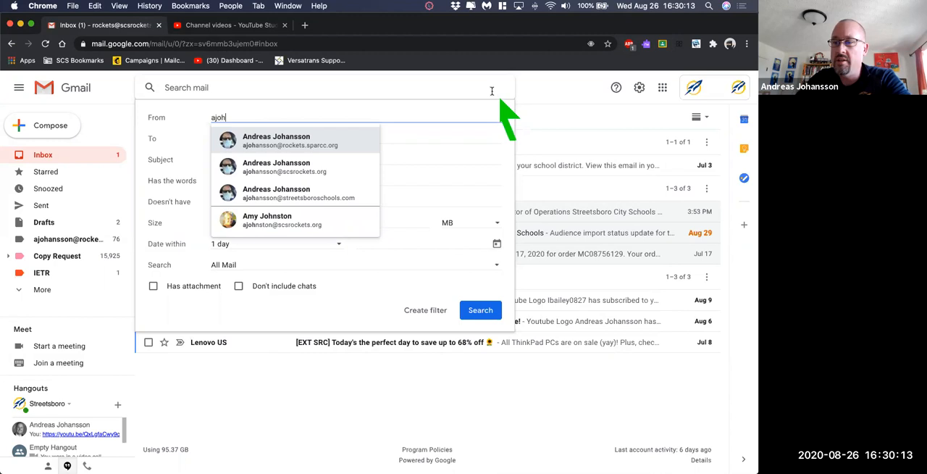
{"action": "left_click", "coordinate": [335, 170]}
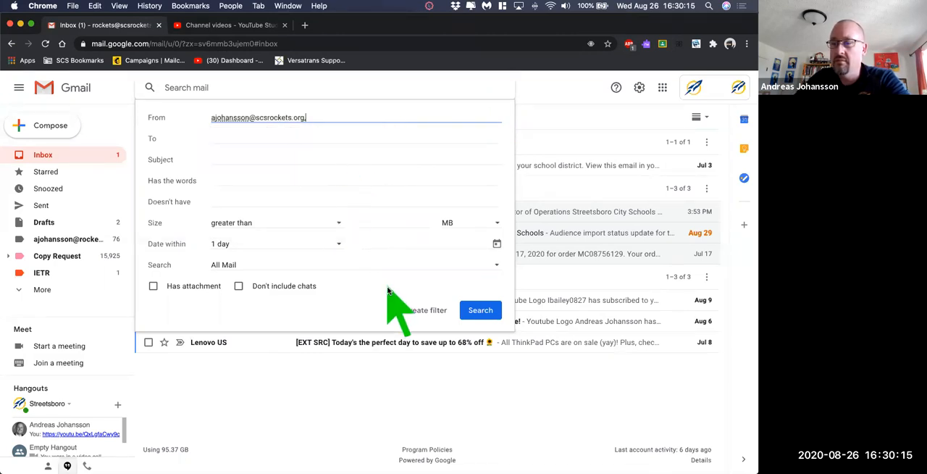
{"action": "left_click", "coordinate": [481, 311]}
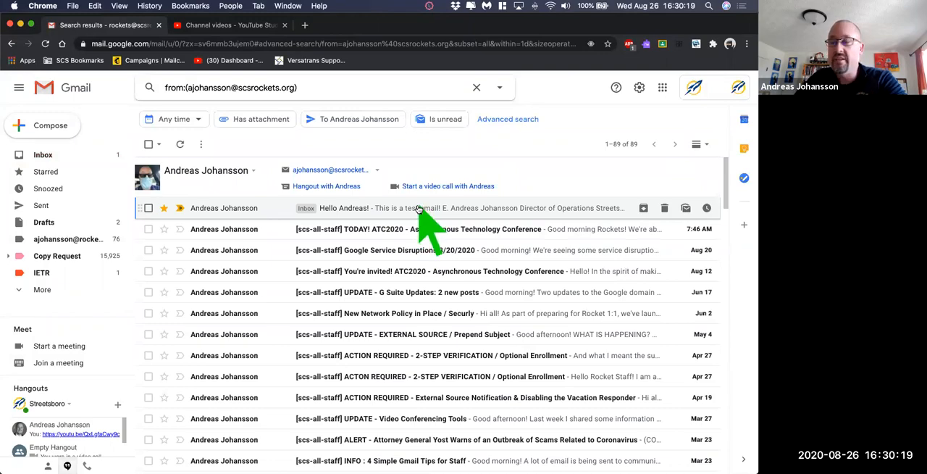
{"action": "scroll", "coordinate": [366, 269], "scroll_direction": "down", "scroll_amount": 20}
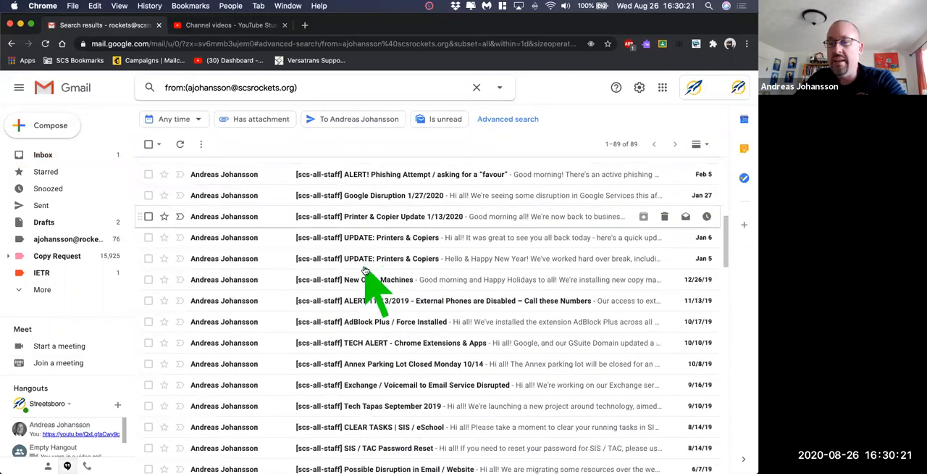
{"action": "scroll", "coordinate": [372, 290], "scroll_direction": "up", "scroll_amount": 20}
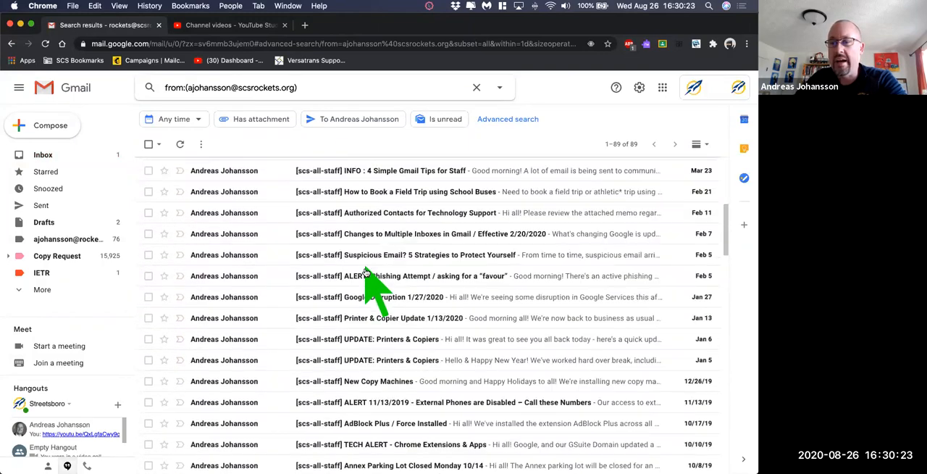
- Refine the advanced search to messages from the same sender containing the word "update" and look through the results
{"action": "left_click", "coordinate": [499, 88]}
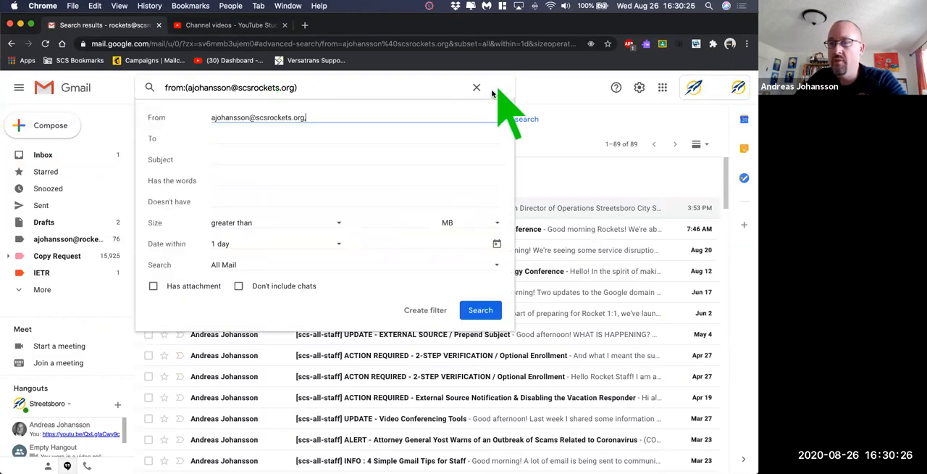
{"action": "left_click", "coordinate": [218, 159]}
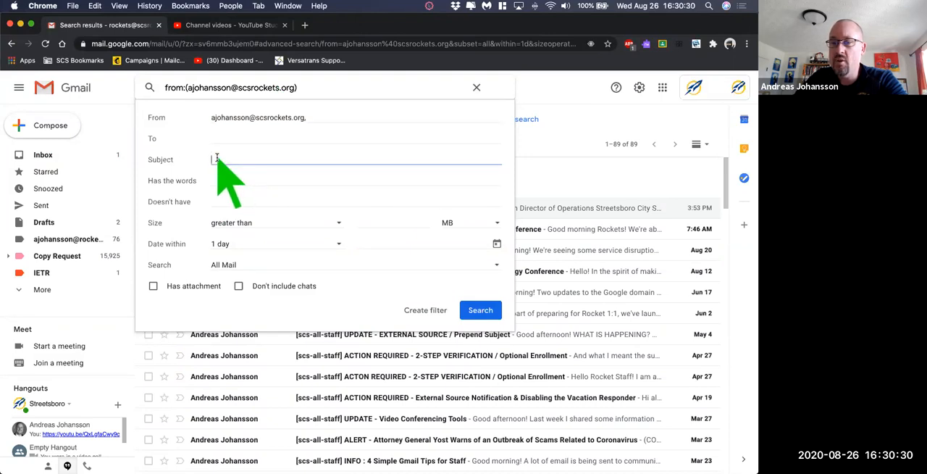
{"action": "left_click", "coordinate": [270, 189]}
{"action": "left_click", "coordinate": [270, 181]}
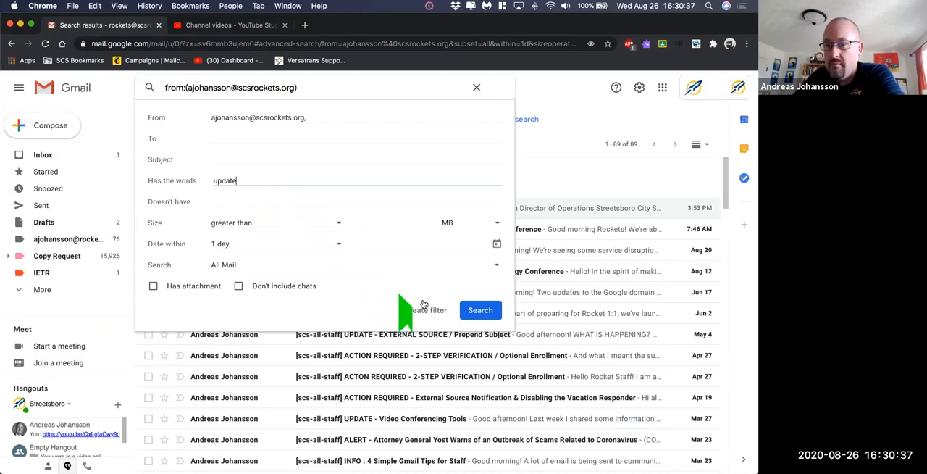
{"action": "left_click", "coordinate": [478, 310]}
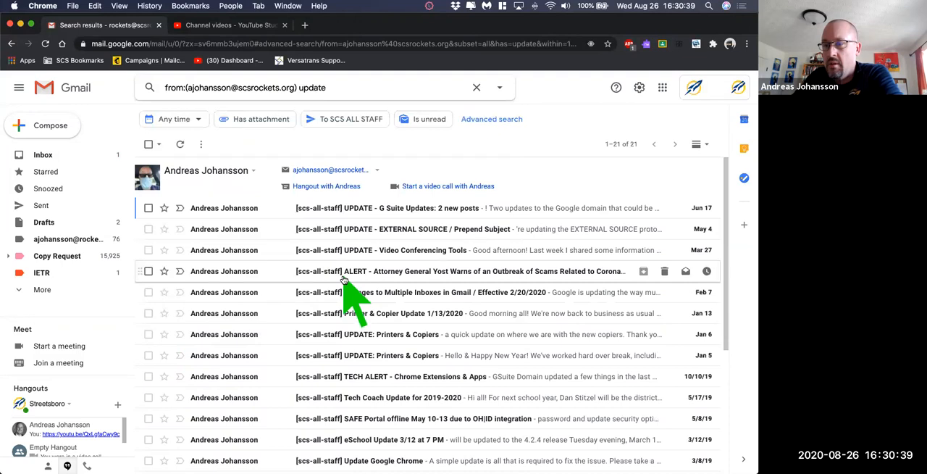
{"action": "scroll", "coordinate": [344, 281], "scroll_direction": "down", "scroll_amount": 3}
{"action": "scroll", "coordinate": [344, 280], "scroll_direction": "up", "scroll_amount": 3}
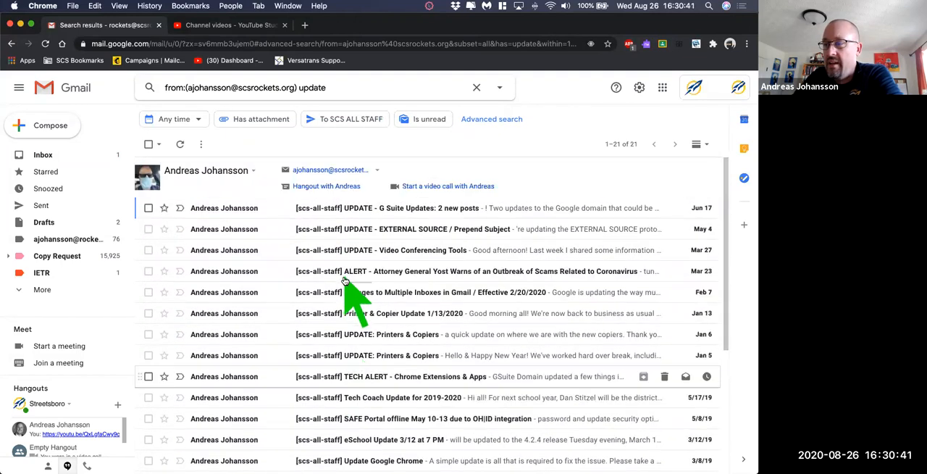
{"action": "scroll", "coordinate": [359, 217], "scroll_direction": "down", "scroll_amount": 5}
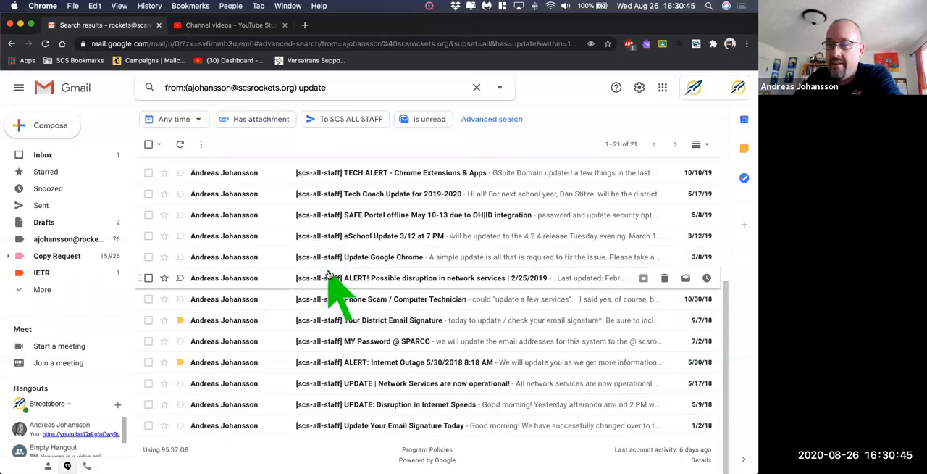
- Narrow the search further by adding the word "internet" to the existing query
{"action": "scroll", "coordinate": [330, 276], "scroll_direction": "up", "scroll_amount": 5}
{"action": "left_click", "coordinate": [378, 88]}
{"action": "type", "text": "internet"}
{"action": "key", "text": "Return"}
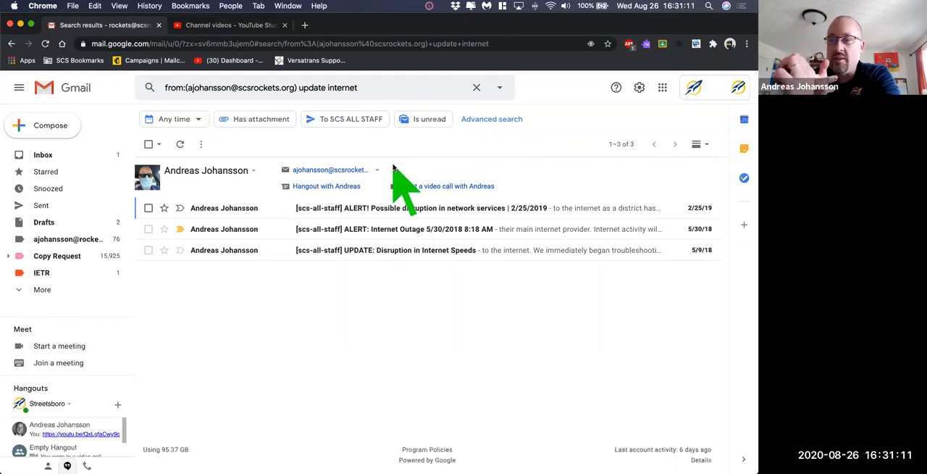
- Examine the filter actions offered for the current search criteria, and clear the search without creating a filter
{"action": "left_click", "coordinate": [499, 87]}
{"action": "left_click", "coordinate": [423, 310]}
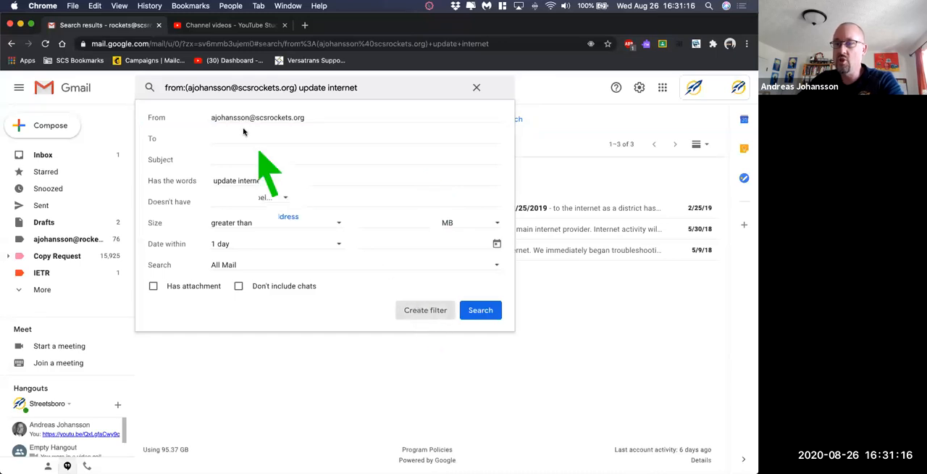
{"action": "left_click", "coordinate": [476, 87]}
- Search all mail for messages with PDF attachments dated within 1 month of 2020/08/26, and return to the inbox
{"action": "left_click", "coordinate": [499, 88]}
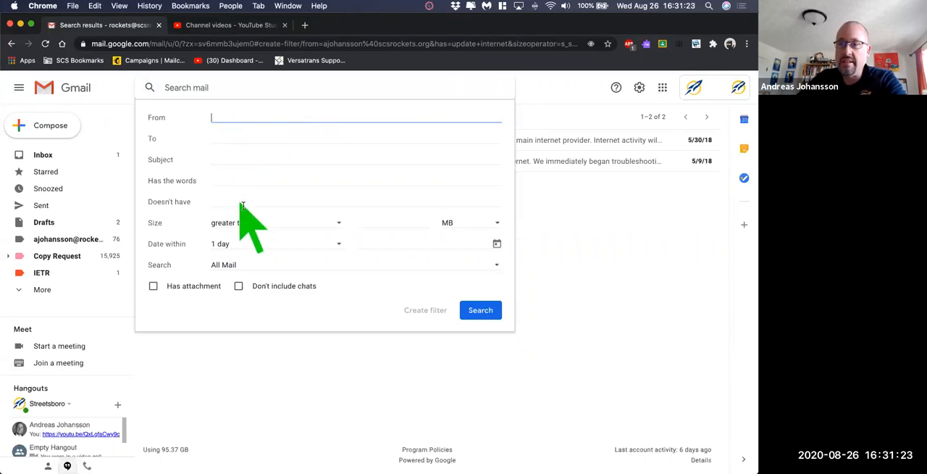
{"action": "left_click", "coordinate": [153, 285]}
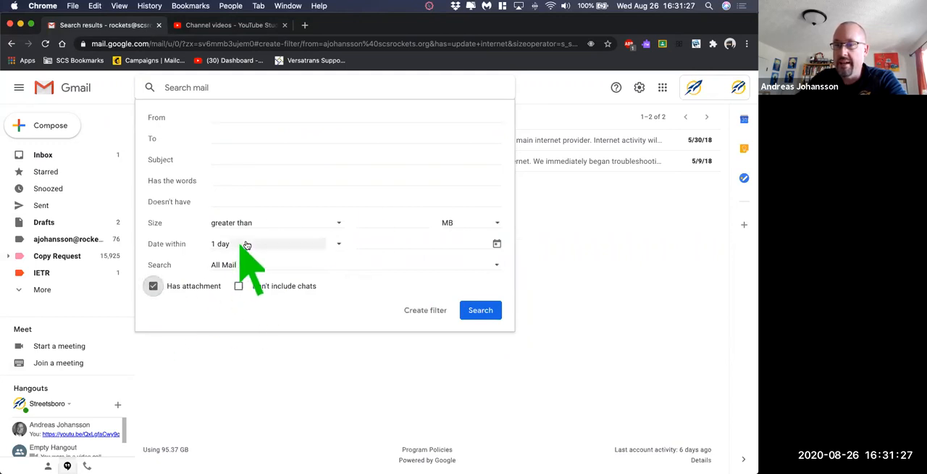
{"action": "left_click", "coordinate": [338, 246]}
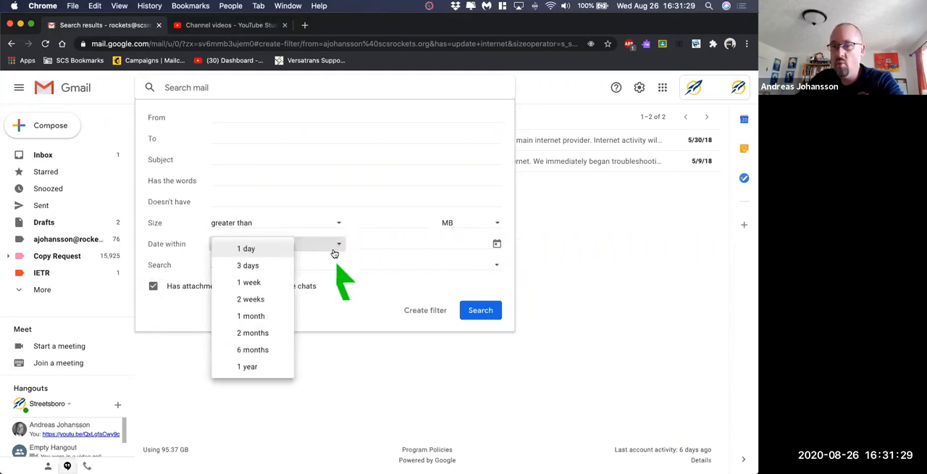
{"action": "left_click", "coordinate": [261, 315]}
{"action": "left_click", "coordinate": [493, 245]}
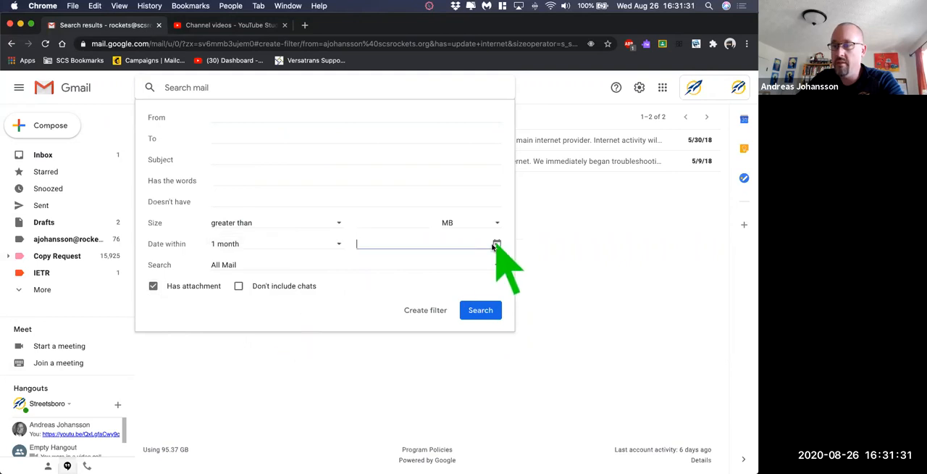
{"action": "left_click", "coordinate": [424, 368]}
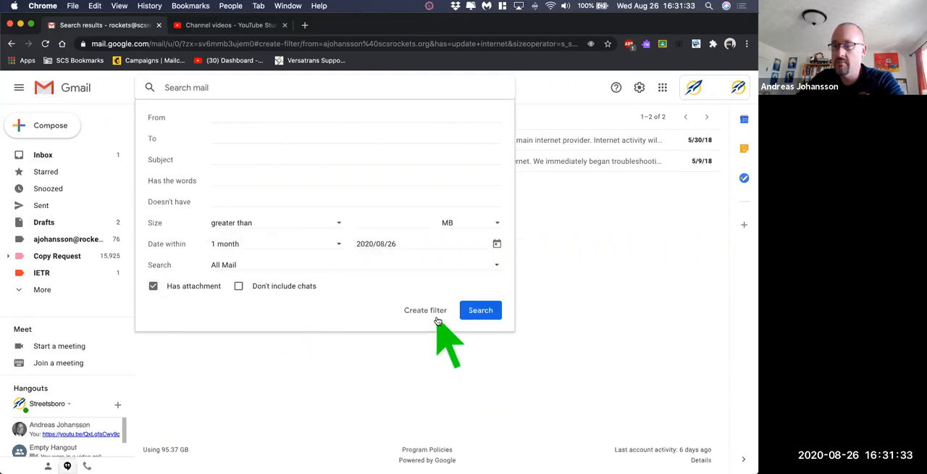
{"action": "left_click", "coordinate": [480, 310]}
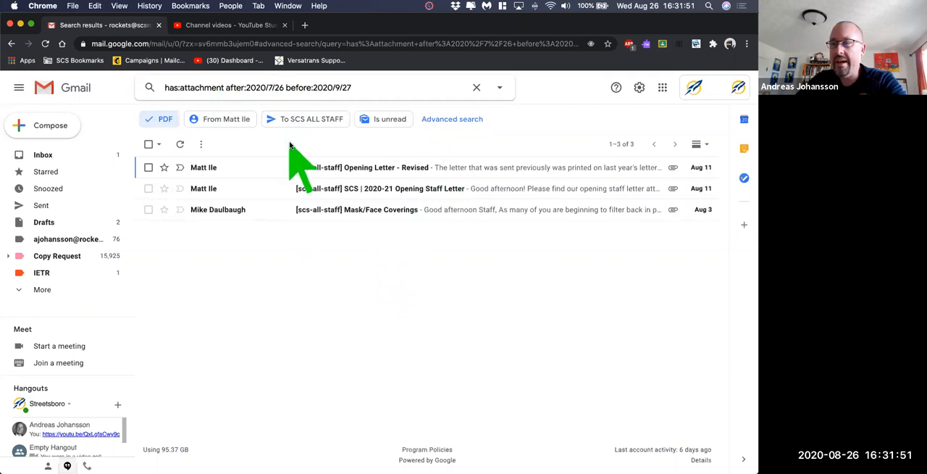
{"action": "left_click", "coordinate": [475, 87]}
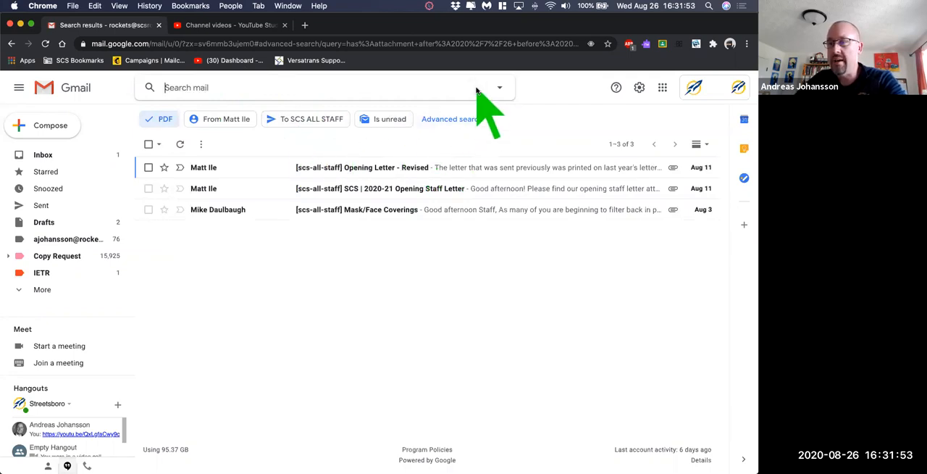
{"action": "left_click", "coordinate": [63, 156]}
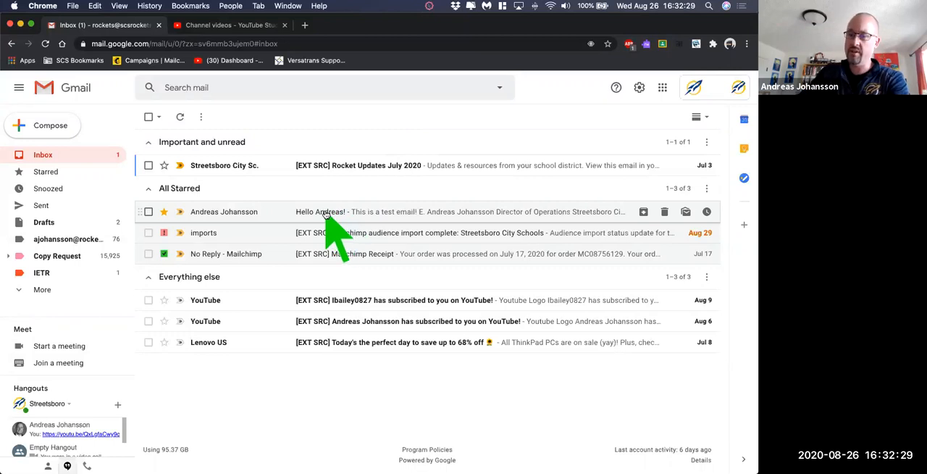
- Open the starred test email in the inbox and start a filter for messages from its sender, continuing to the filter actions
{"action": "left_click", "coordinate": [331, 213]}
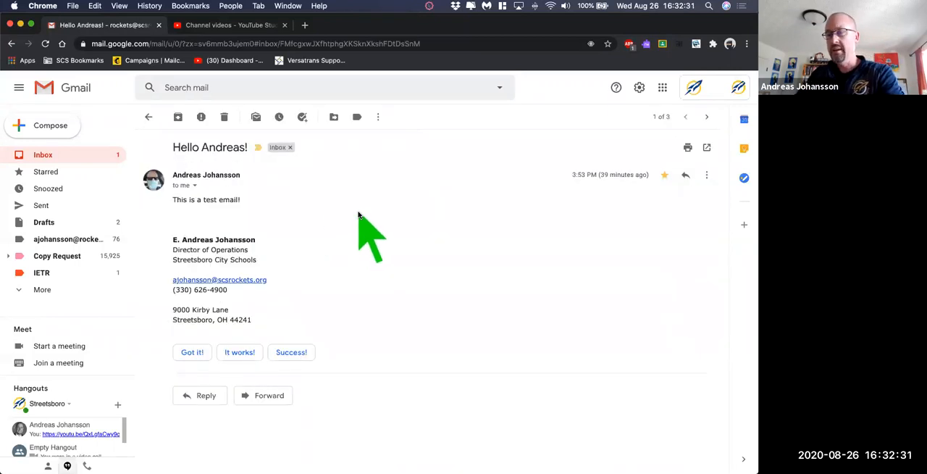
{"action": "left_click", "coordinate": [378, 119]}
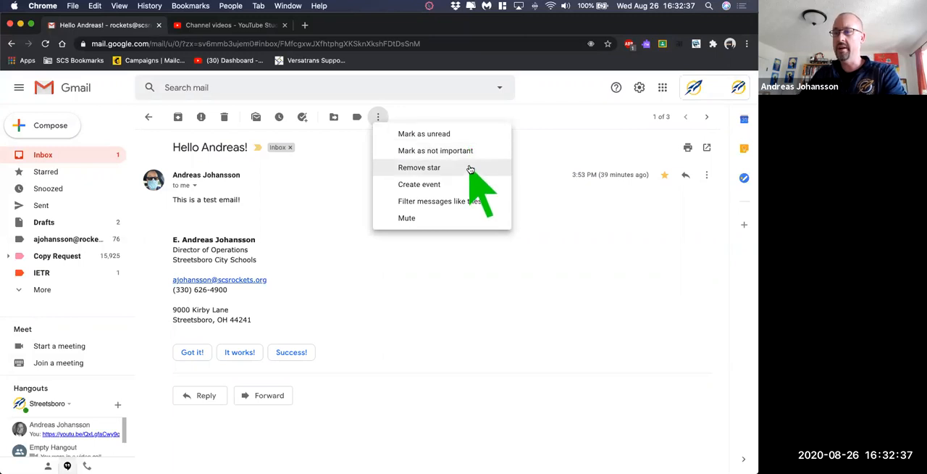
{"action": "left_click", "coordinate": [448, 205]}
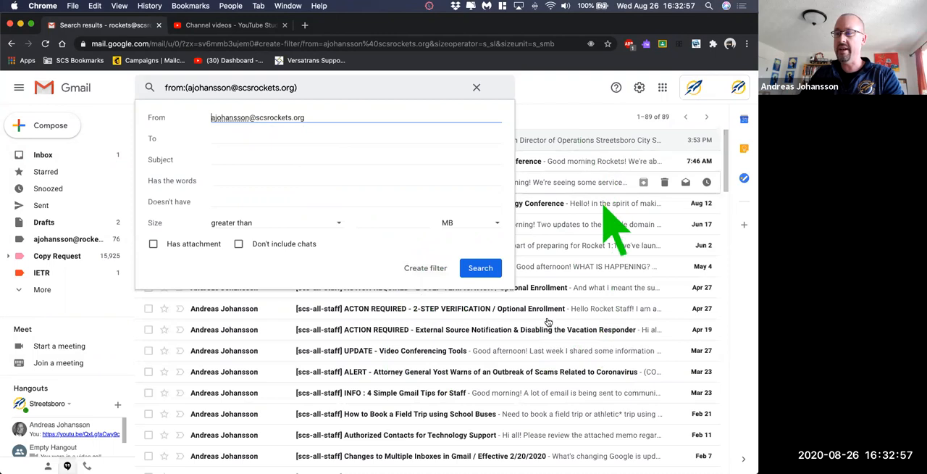
{"action": "left_click", "coordinate": [425, 268]}
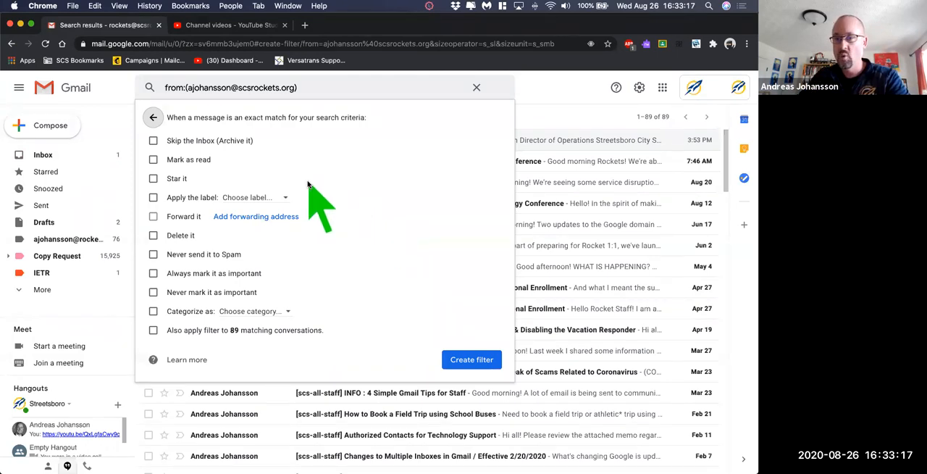
- Set the filter to star matching messages and apply a new label named with the sender's first name in capitals
{"action": "left_click", "coordinate": [152, 179]}
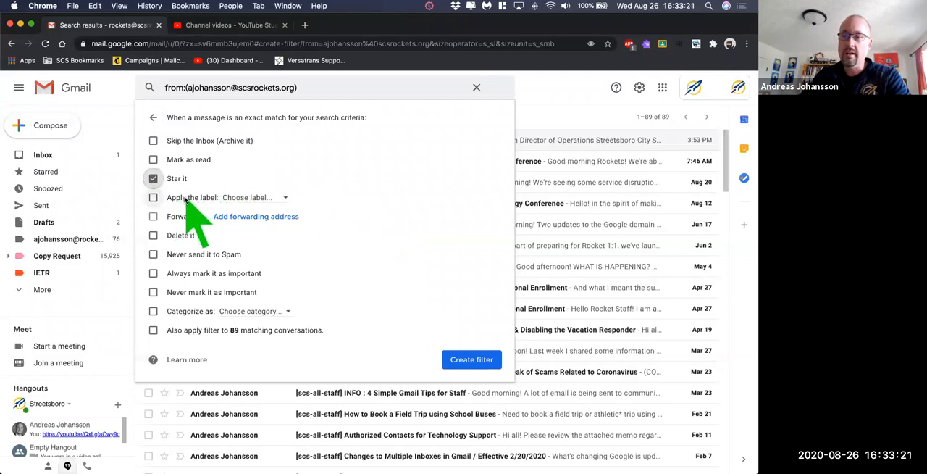
{"action": "left_click", "coordinate": [247, 198]}
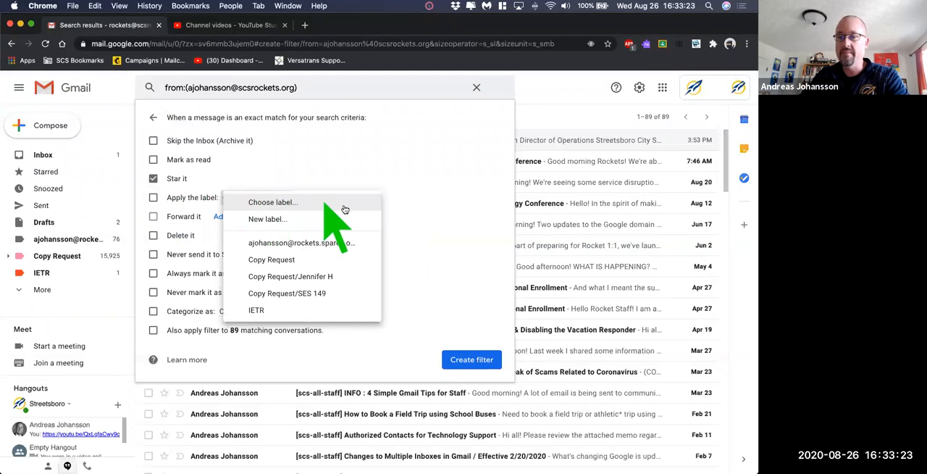
{"action": "left_click", "coordinate": [265, 219]}
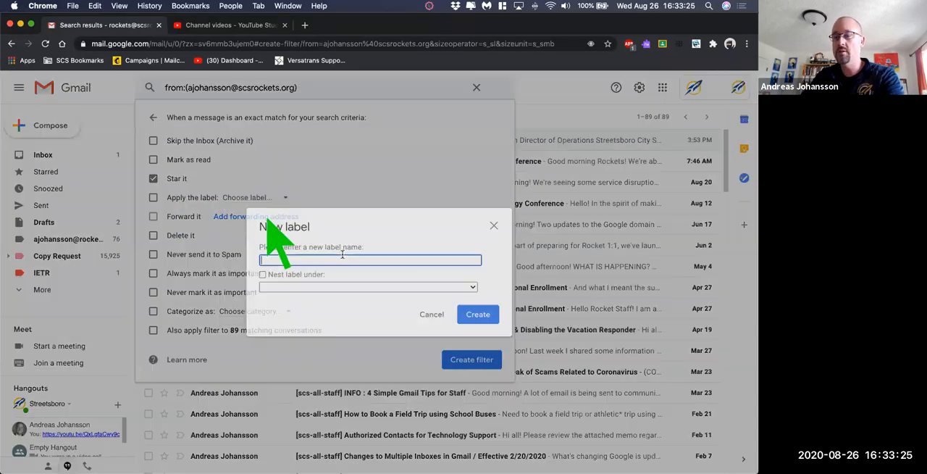
{"action": "type", "text": "ANDREAS"}
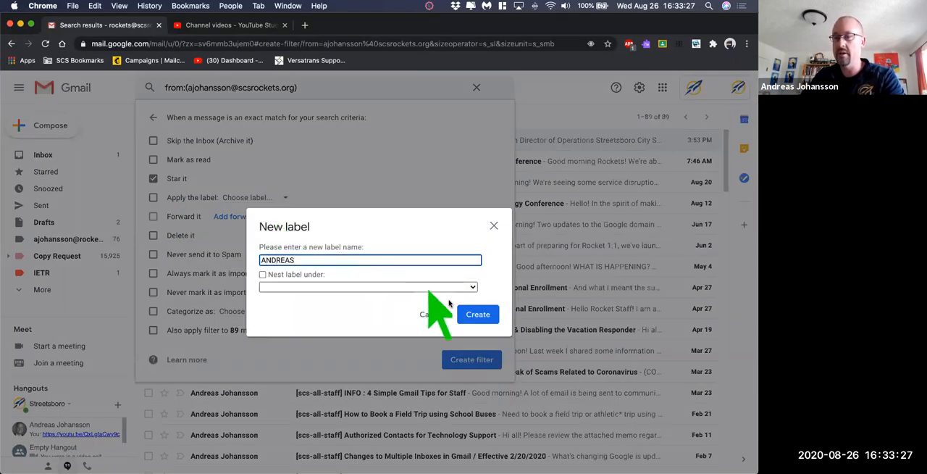
{"action": "left_click", "coordinate": [474, 314]}
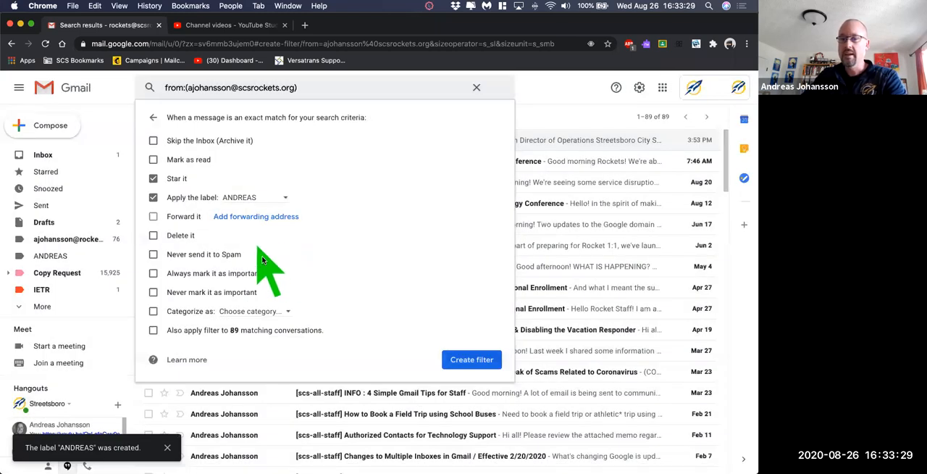
- Add never sending to spam, always marking as important and applying to existing matching conversations, and create the filter
{"action": "left_click", "coordinate": [222, 254]}
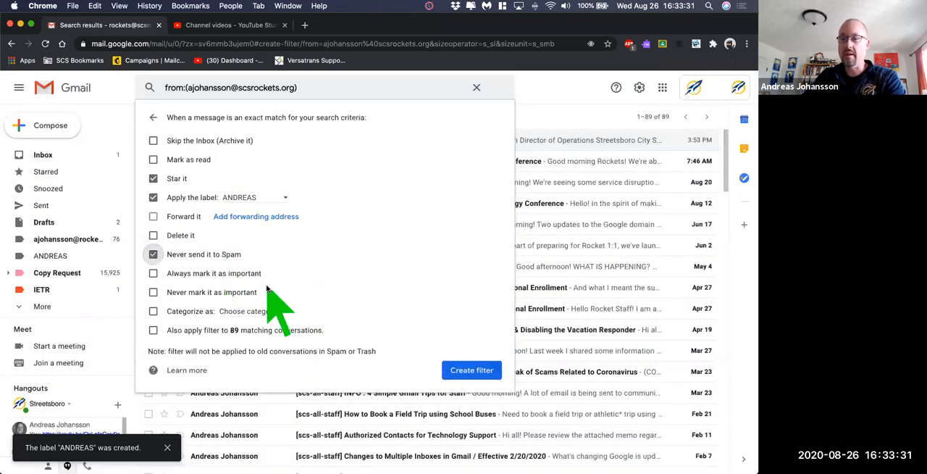
{"action": "left_click", "coordinate": [226, 273]}
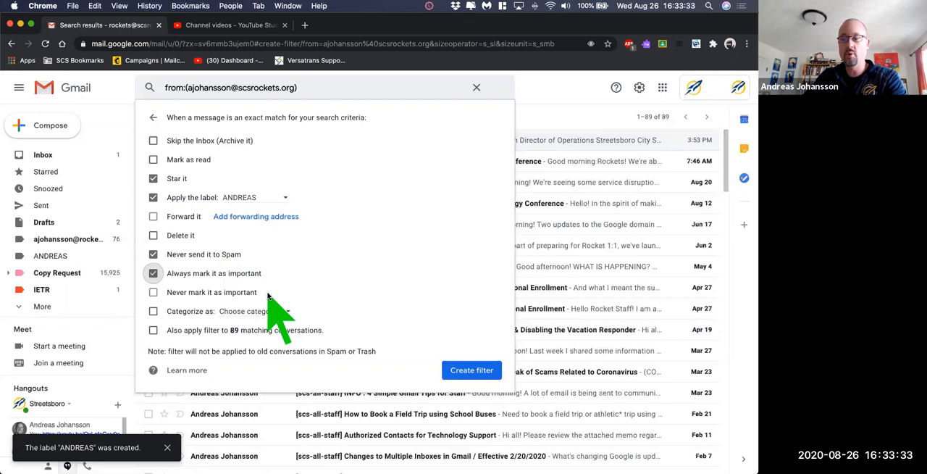
{"action": "left_click", "coordinate": [209, 330]}
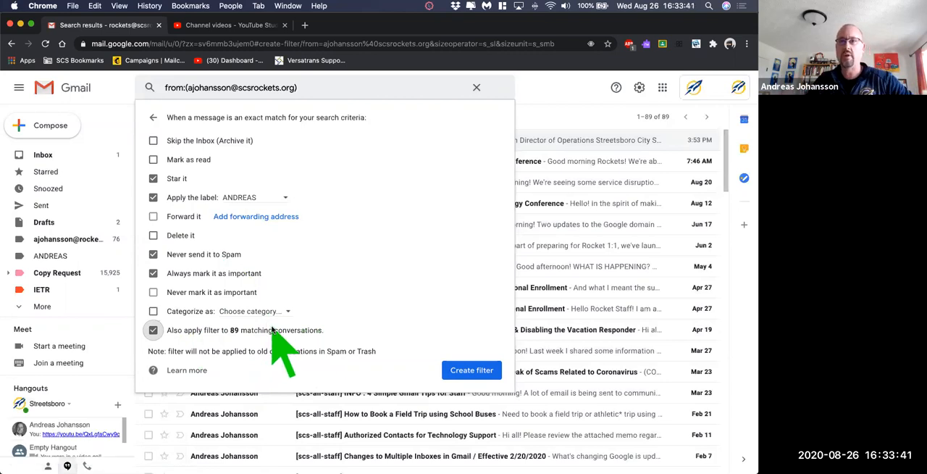
{"action": "left_click", "coordinate": [471, 370]}
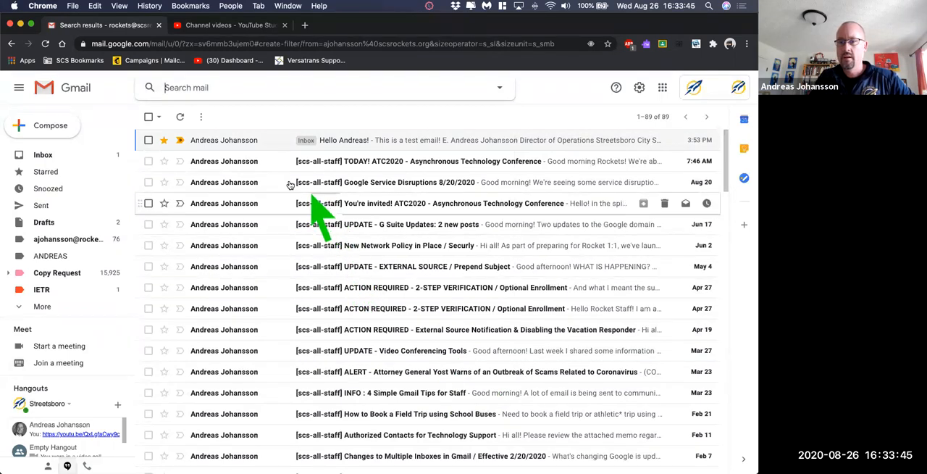
- Reopen the test email from the inbox to check the labels applied to it, and return to the inbox
{"action": "left_click", "coordinate": [51, 156]}
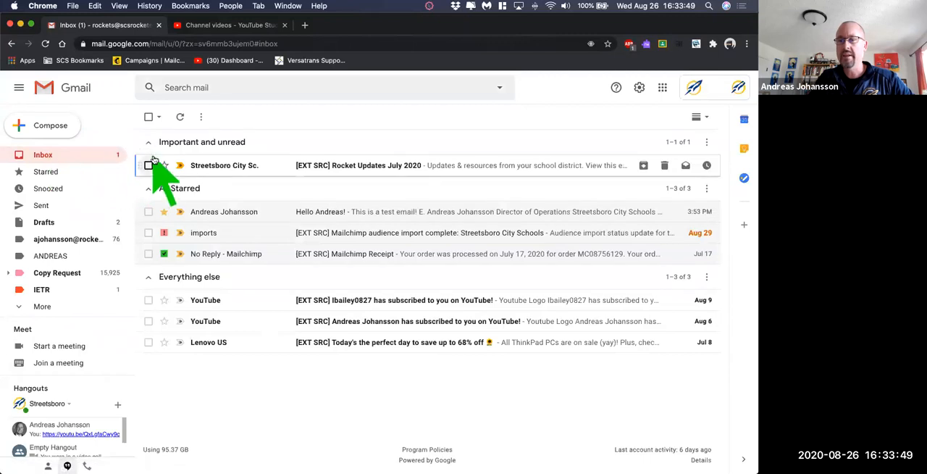
{"action": "left_click", "coordinate": [275, 210]}
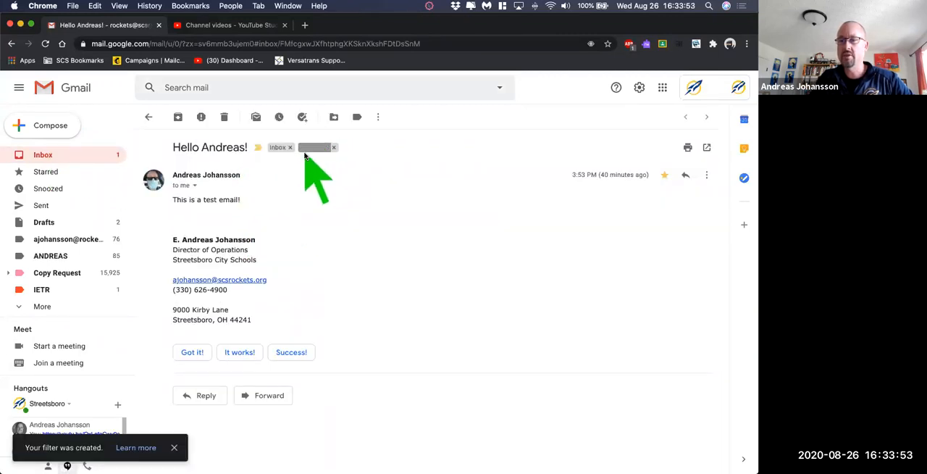
{"action": "left_click", "coordinate": [64, 155]}
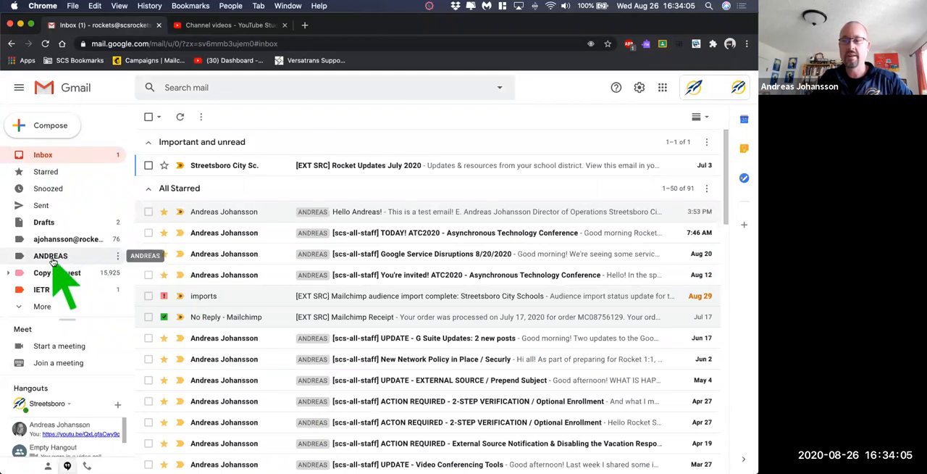
- Set the colour of the new sender label to orange
{"action": "left_click", "coordinate": [118, 256]}
{"action": "mouse_move", "coordinate": [175, 273]}
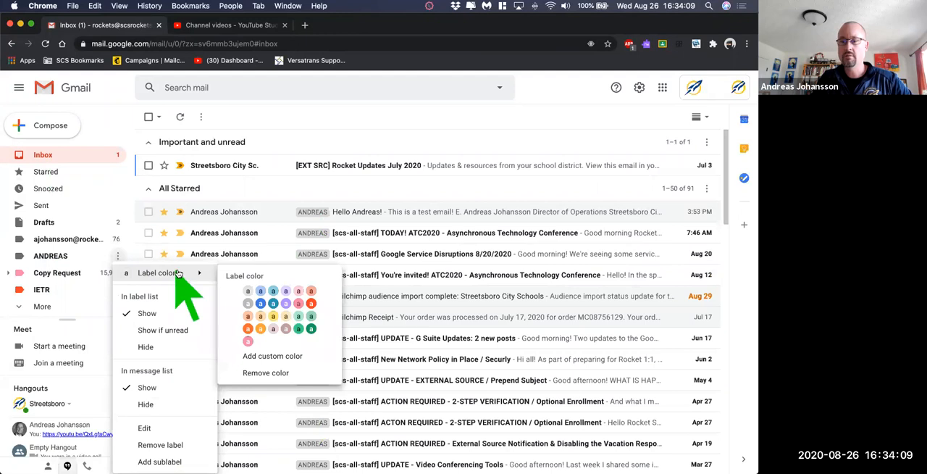
{"action": "left_click", "coordinate": [249, 331]}
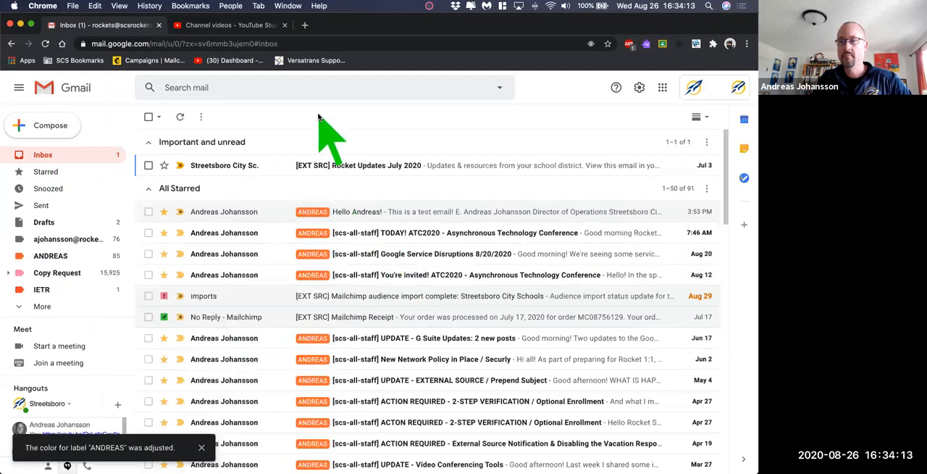
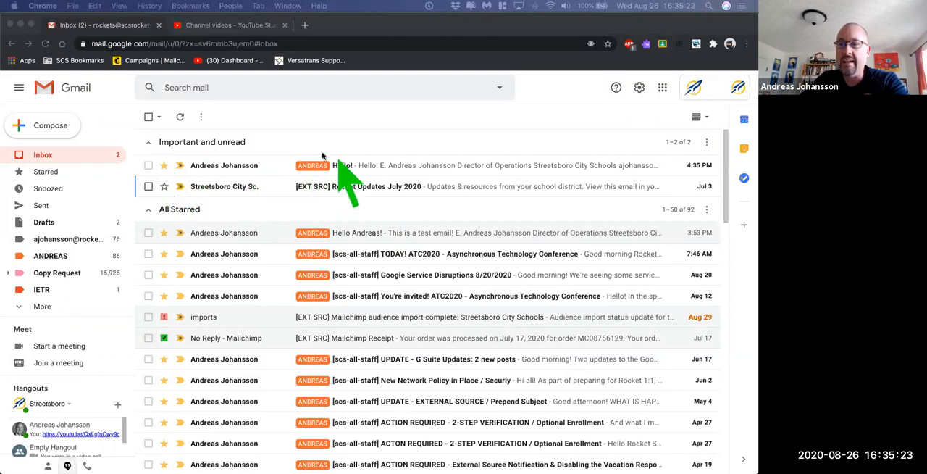
- Collapse and re-expand the All Starred section of the inbox and look through its starred messages
{"action": "left_click", "coordinate": [148, 211]}
{"action": "left_click", "coordinate": [149, 211]}
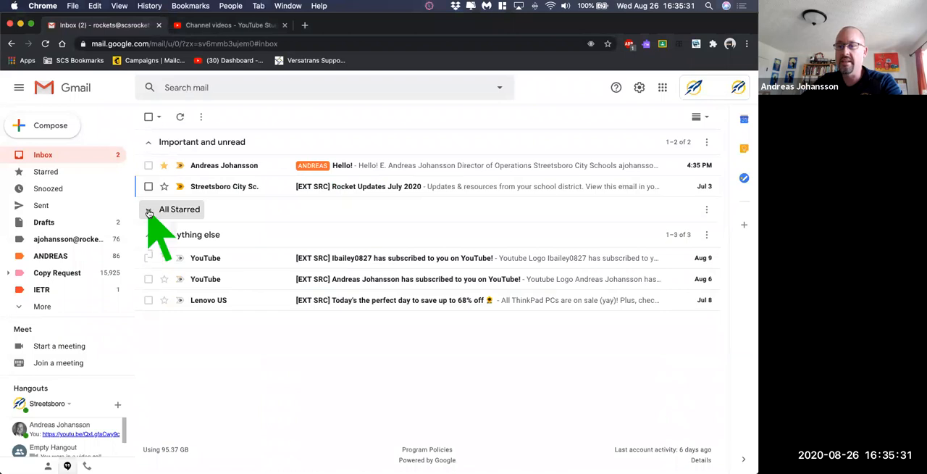
{"action": "left_click", "coordinate": [148, 211]}
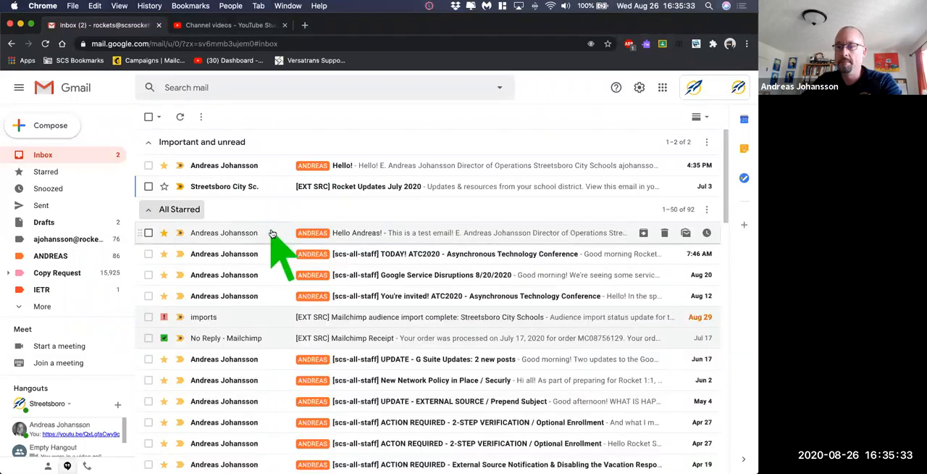
{"action": "scroll", "coordinate": [272, 234], "scroll_direction": "down", "scroll_amount": 5}
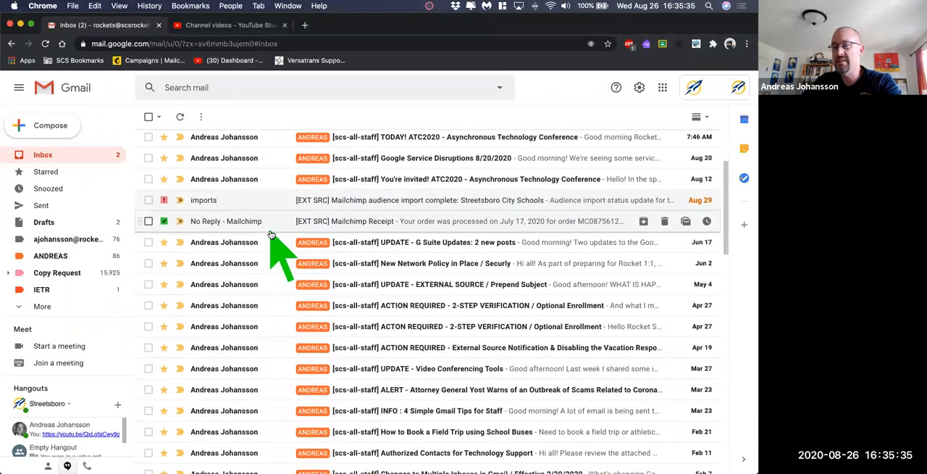
{"action": "scroll", "coordinate": [270, 234], "scroll_direction": "down", "scroll_amount": 5}
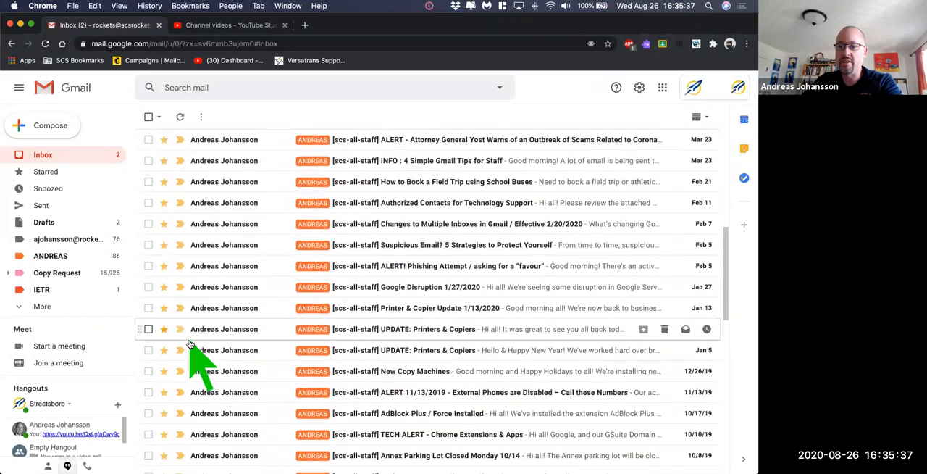
{"action": "scroll", "coordinate": [190, 344], "scroll_direction": "up", "scroll_amount": 10}
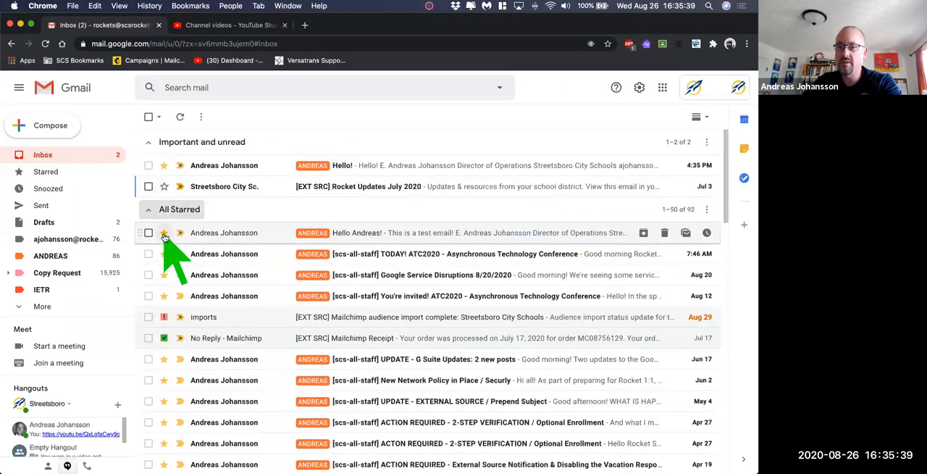
- Remove the stars from the first six All Starred messages and several older staff emails, and collapse the section
{"action": "left_click", "coordinate": [164, 233]}
{"action": "left_click", "coordinate": [164, 254]}
{"action": "left_click", "coordinate": [164, 275]}
{"action": "left_click", "coordinate": [165, 296]}
{"action": "left_click", "coordinate": [164, 317]}
{"action": "left_click", "coordinate": [164, 338]}
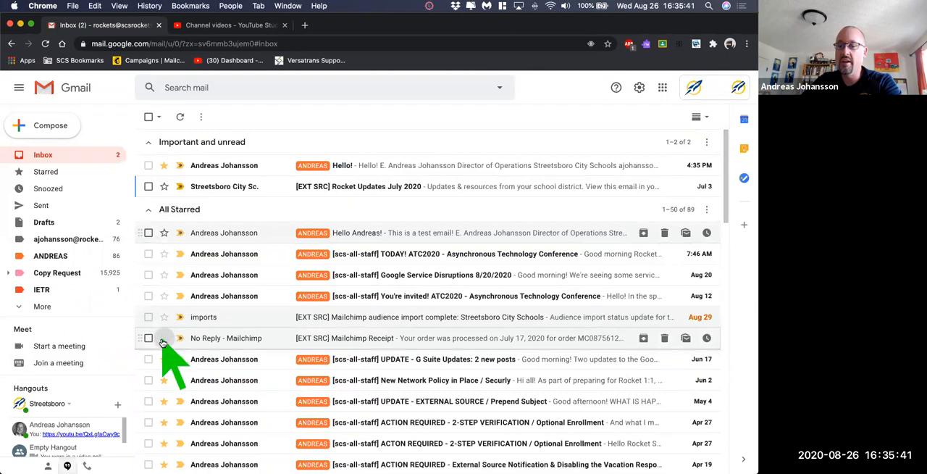
{"action": "left_click", "coordinate": [164, 290]}
{"action": "left_click", "coordinate": [164, 311]}
{"action": "left_click", "coordinate": [165, 332]}
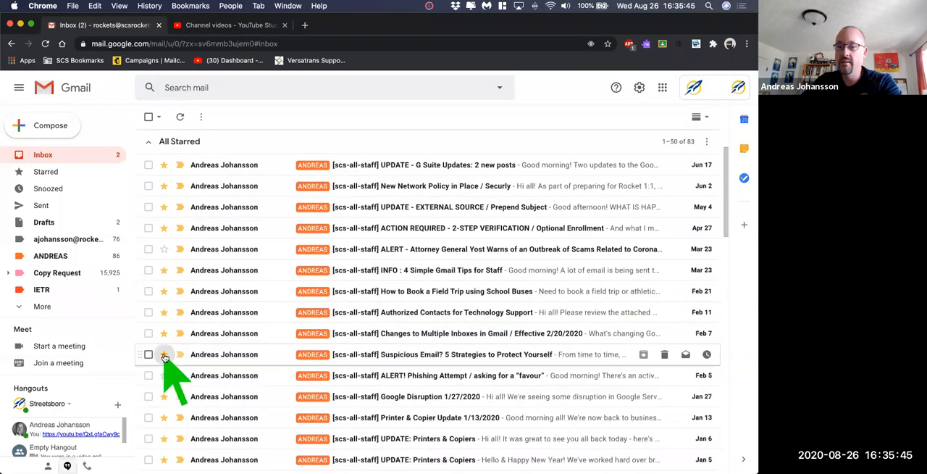
{"action": "left_click", "coordinate": [165, 335]}
{"action": "left_click", "coordinate": [165, 312]}
{"action": "left_click", "coordinate": [165, 271]}
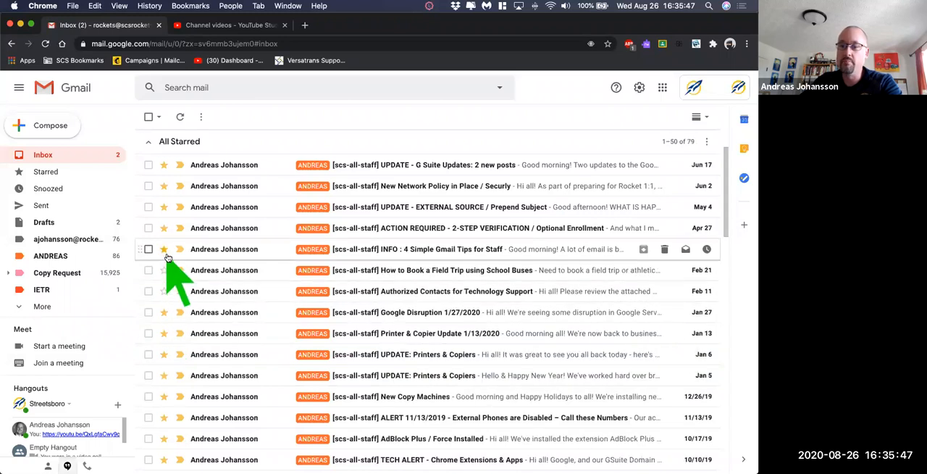
{"action": "left_click", "coordinate": [165, 227]}
{"action": "left_click", "coordinate": [164, 301]}
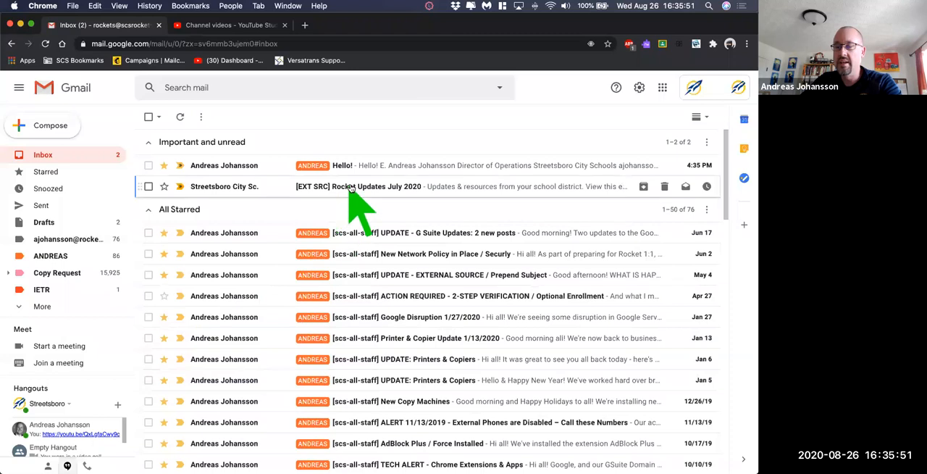
{"action": "left_click", "coordinate": [147, 209]}
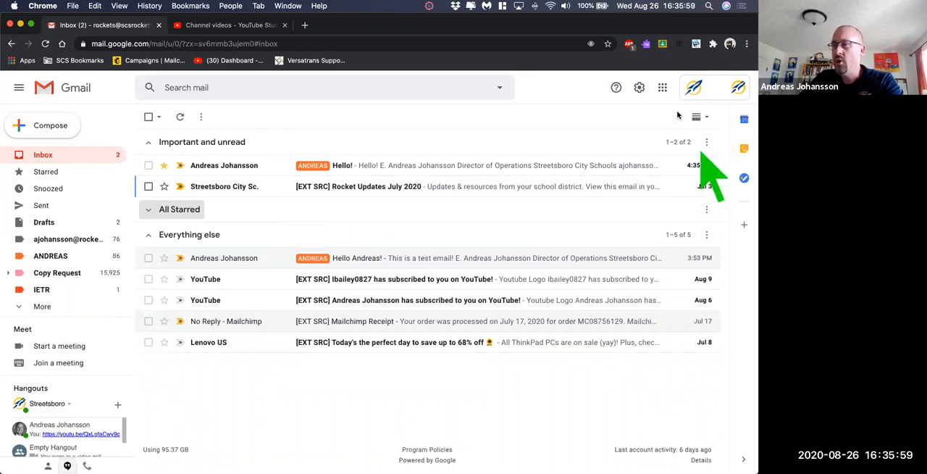
- In the label settings, set the Spam and Drafts system labels to show in the label list only if unread
{"action": "left_click", "coordinate": [639, 89]}
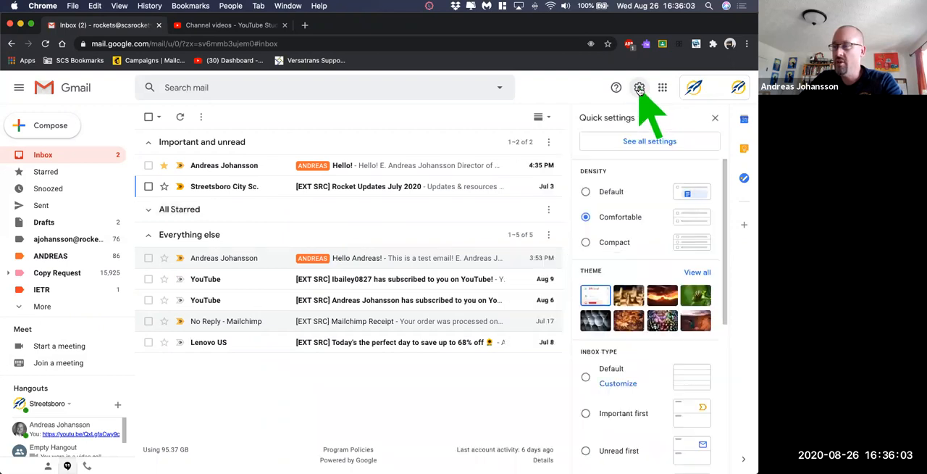
{"action": "left_click", "coordinate": [650, 142]}
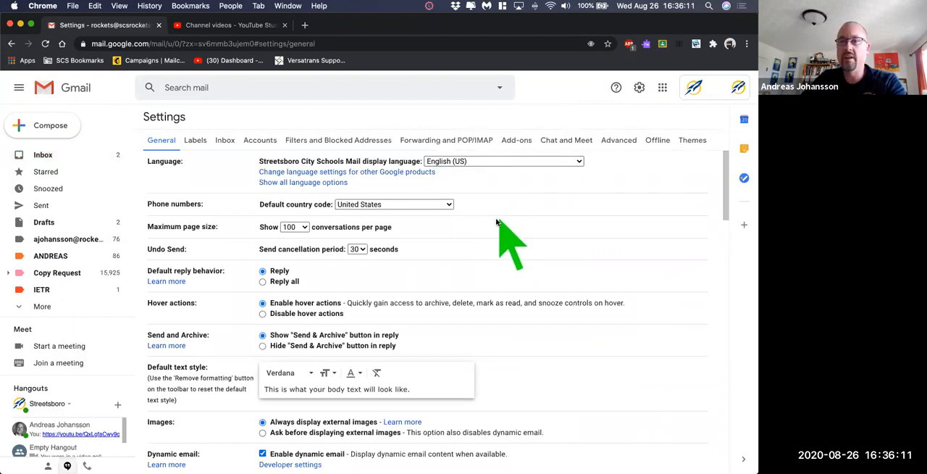
{"action": "left_click", "coordinate": [194, 142]}
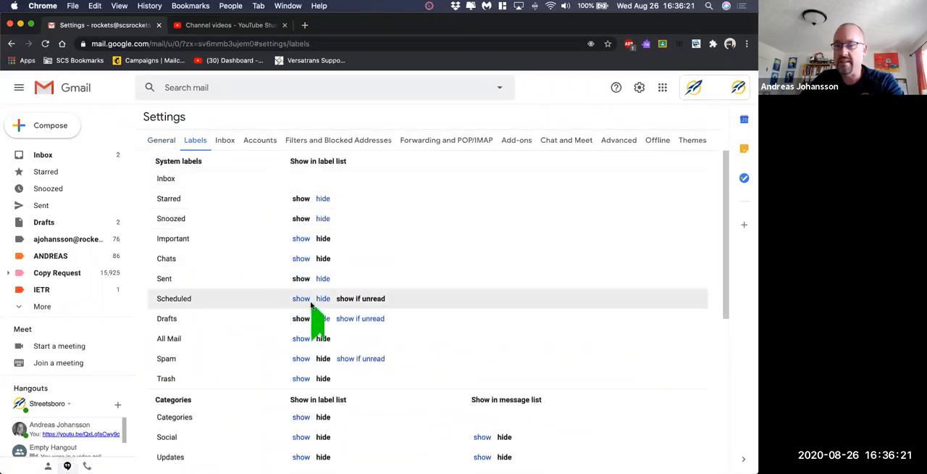
{"action": "scroll", "coordinate": [348, 304], "scroll_direction": "down", "scroll_amount": 3}
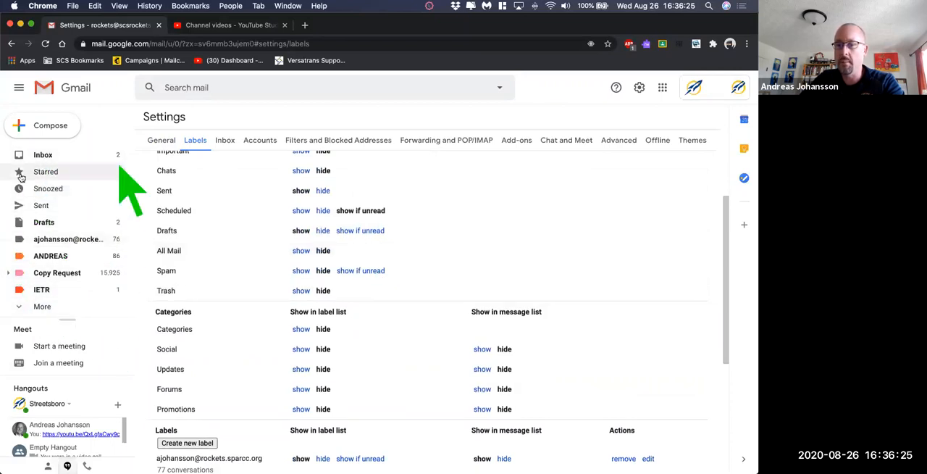
{"action": "scroll", "coordinate": [329, 272], "scroll_direction": "down", "scroll_amount": 1}
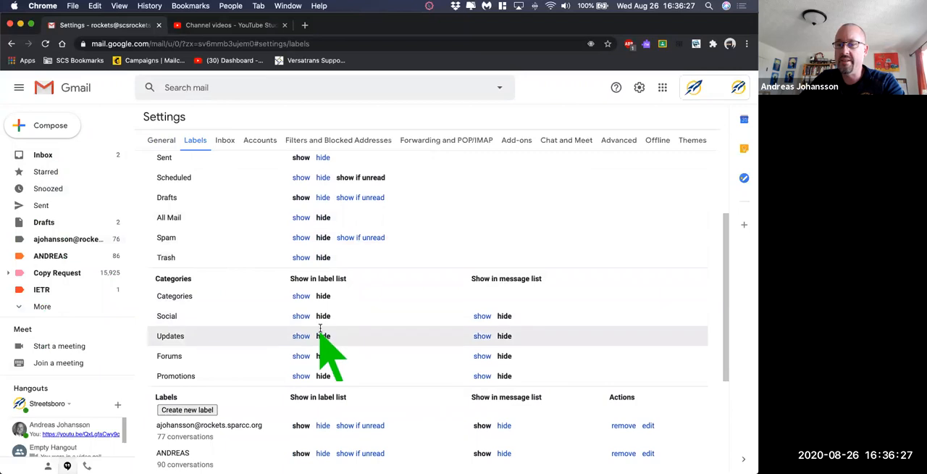
{"action": "scroll", "coordinate": [312, 304], "scroll_direction": "up", "scroll_amount": 2}
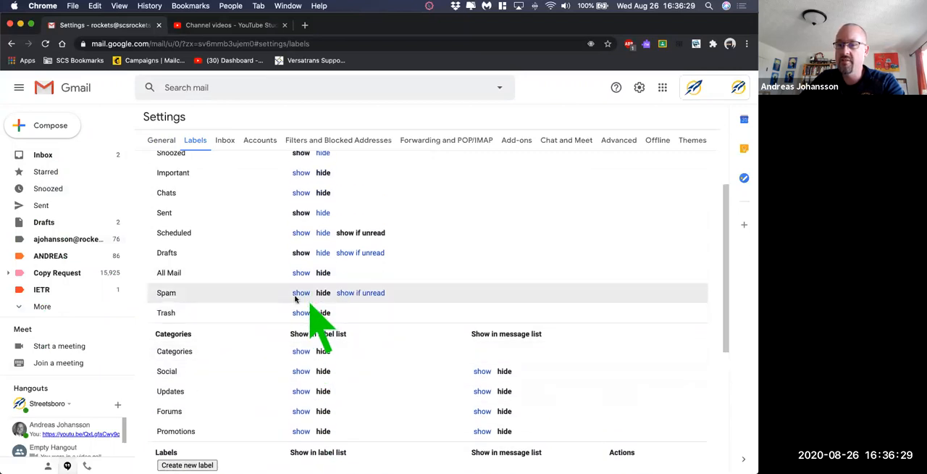
{"action": "left_click", "coordinate": [357, 294]}
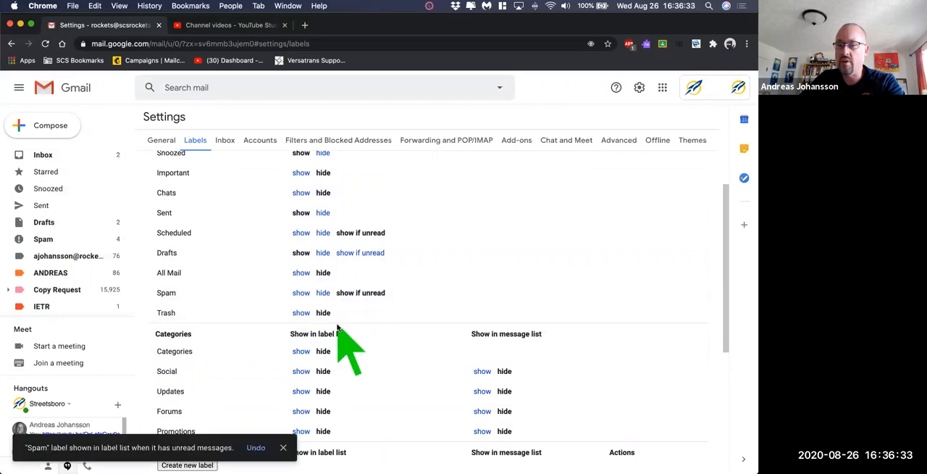
{"action": "left_click", "coordinate": [354, 254]}
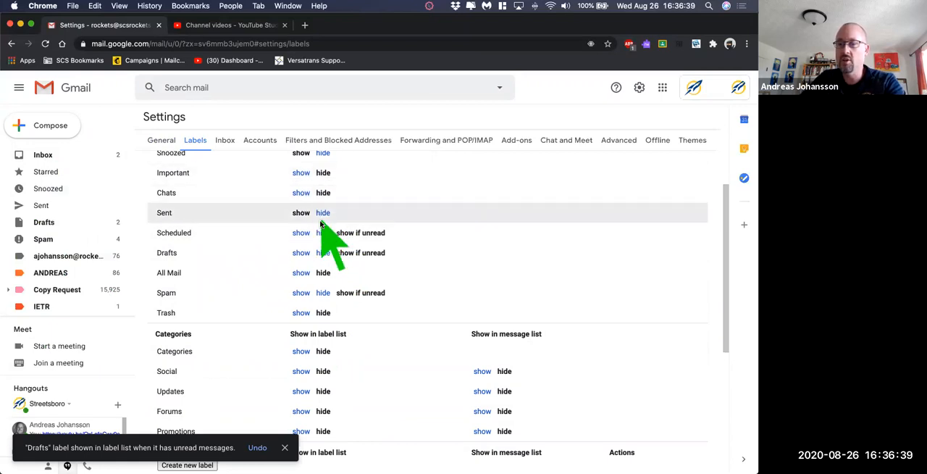
- Hide the label named with an email address and the Copy Request label from the label list
{"action": "scroll", "coordinate": [321, 218], "scroll_direction": "down", "scroll_amount": 3}
{"action": "scroll", "coordinate": [323, 231], "scroll_direction": "down", "scroll_amount": 4}
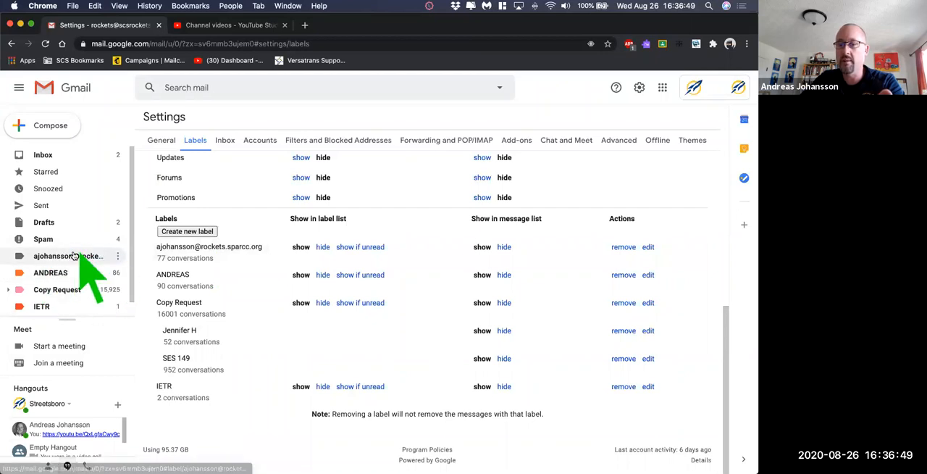
{"action": "left_click", "coordinate": [323, 247]}
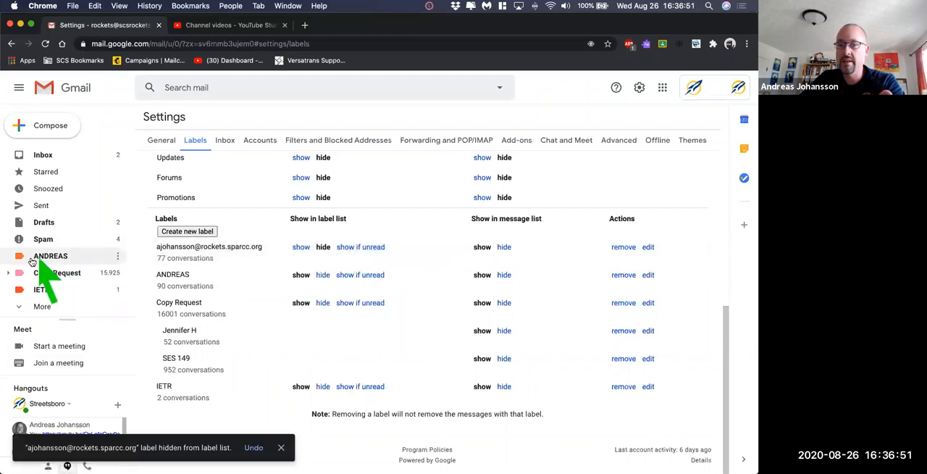
{"action": "left_click", "coordinate": [323, 303]}
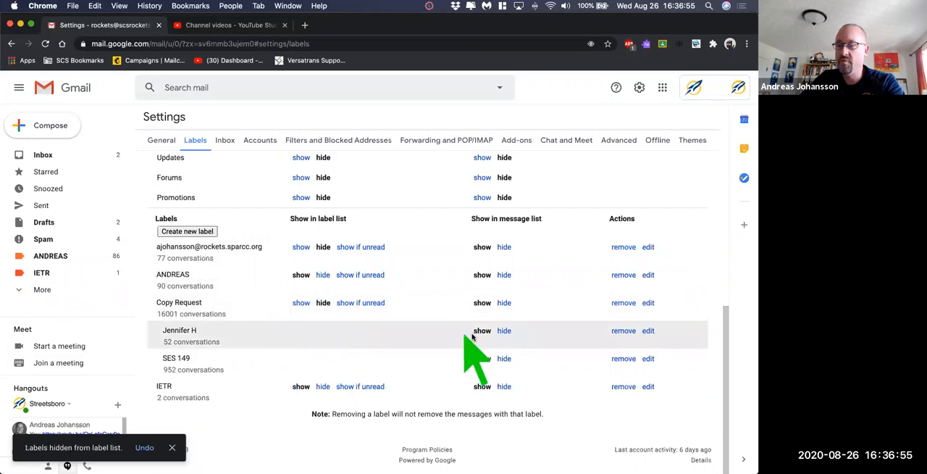
- Hide both Copy Request sublabels and IETR from the message list, and hide IETR from the label list
{"action": "left_click", "coordinate": [503, 331]}
{"action": "left_click", "coordinate": [505, 359]}
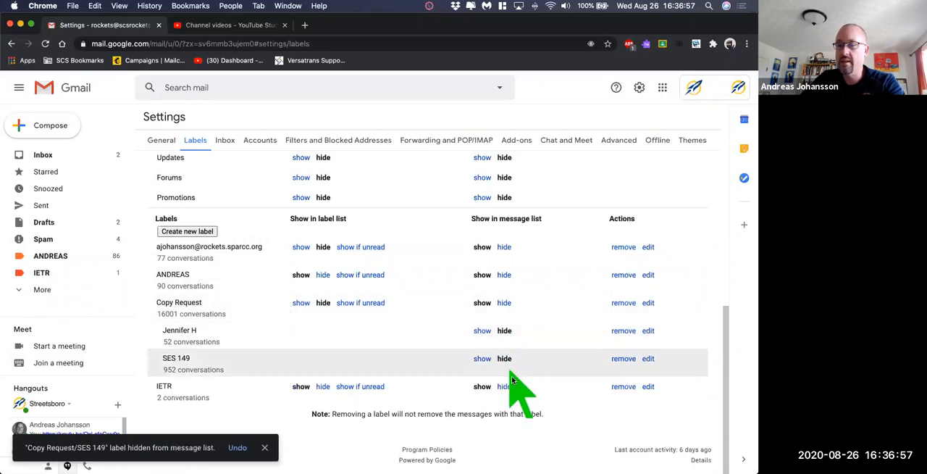
{"action": "left_click", "coordinate": [505, 386]}
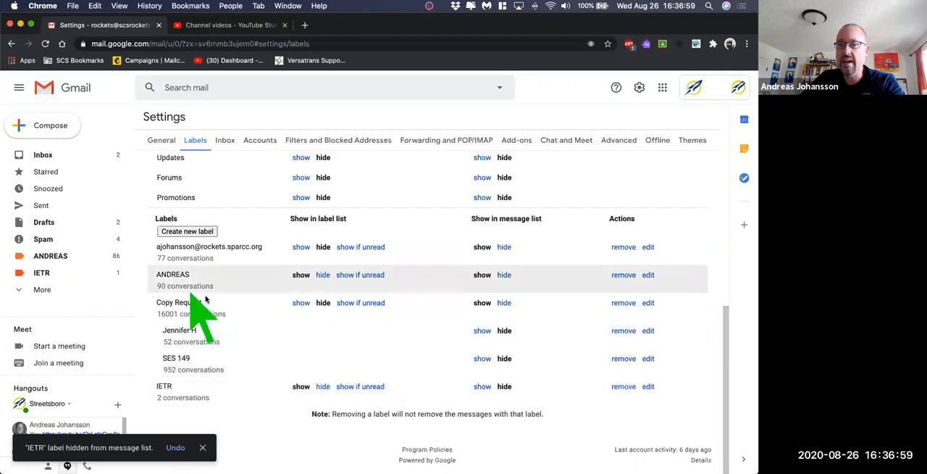
{"action": "left_click", "coordinate": [323, 386]}
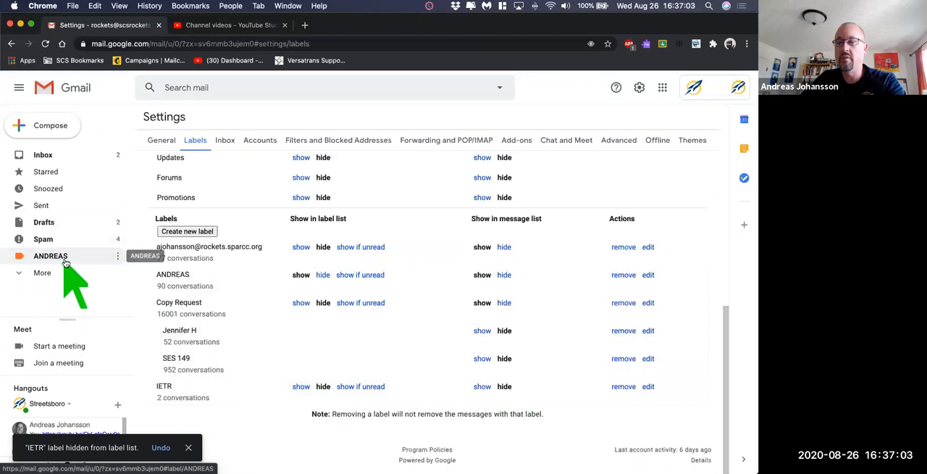
- Hide the Spam label from the label list and review the remaining label visibility settings
{"action": "scroll", "coordinate": [263, 264], "scroll_direction": "up", "scroll_amount": 1}
{"action": "scroll", "coordinate": [263, 275], "scroll_direction": "up", "scroll_amount": 5}
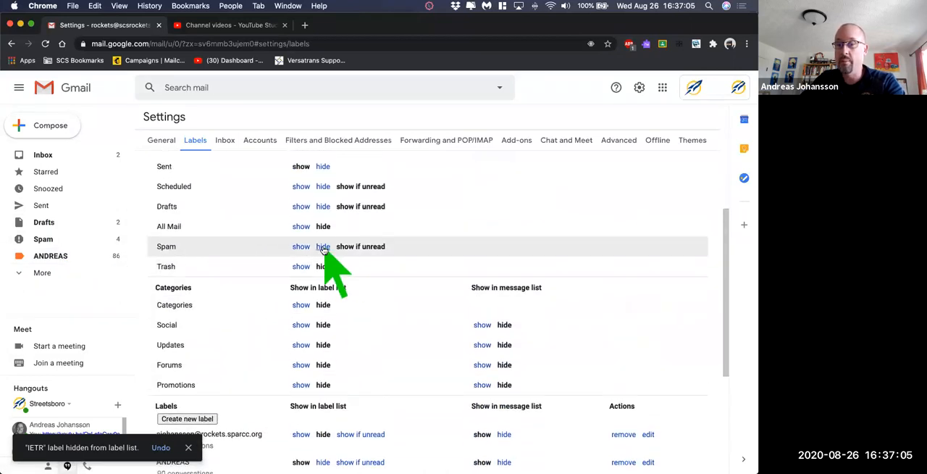
{"action": "left_click", "coordinate": [316, 247]}
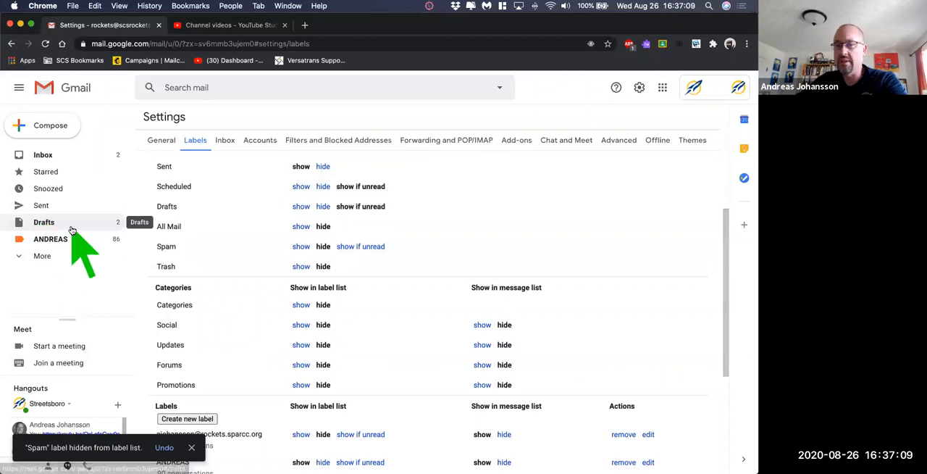
{"action": "scroll", "coordinate": [262, 266], "scroll_direction": "down", "scroll_amount": 5}
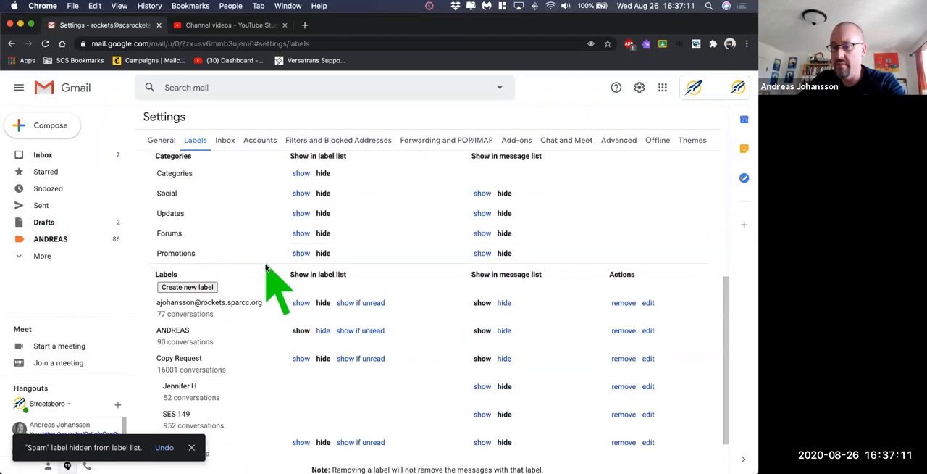
{"action": "scroll", "coordinate": [265, 268], "scroll_direction": "up", "scroll_amount": 8}
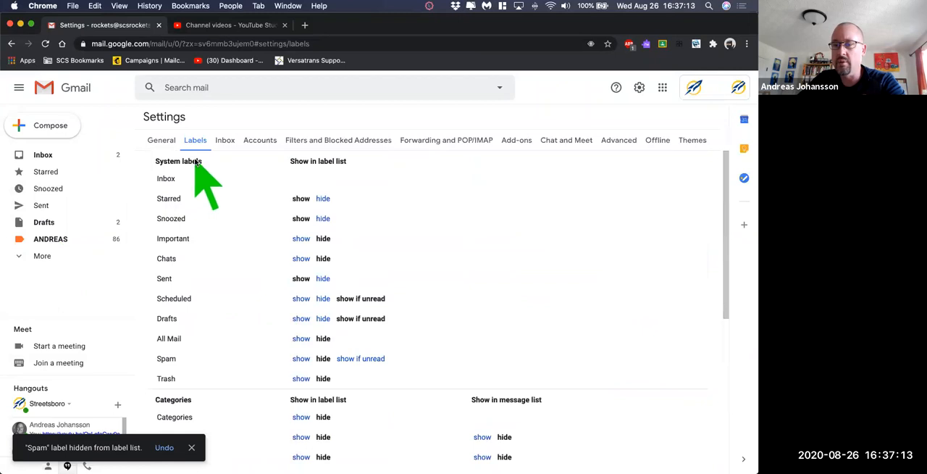
- Review the settings for accounts, filters and blocked addresses, forwarding and POP/IMAP, and add-ons
{"action": "left_click", "coordinate": [250, 142]}
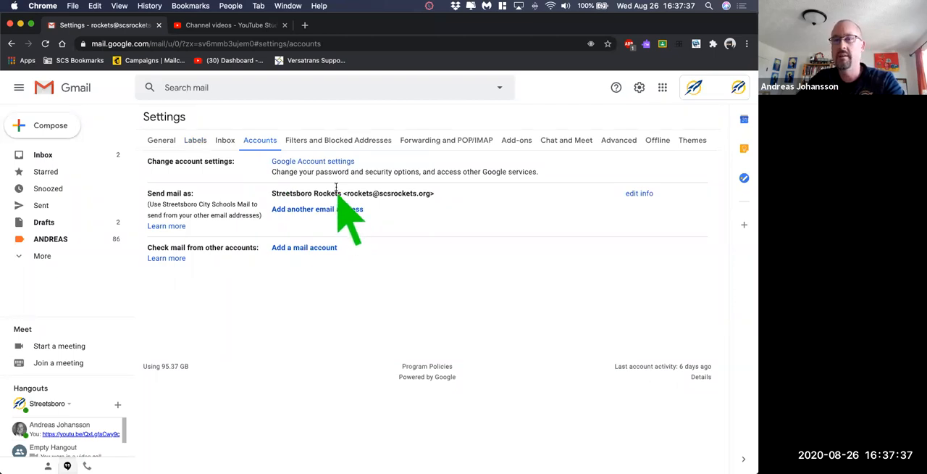
{"action": "left_click", "coordinate": [331, 140]}
{"action": "scroll", "coordinate": [420, 220], "scroll_direction": "down", "scroll_amount": 1}
{"action": "scroll", "coordinate": [420, 220], "scroll_direction": "up", "scroll_amount": 1}
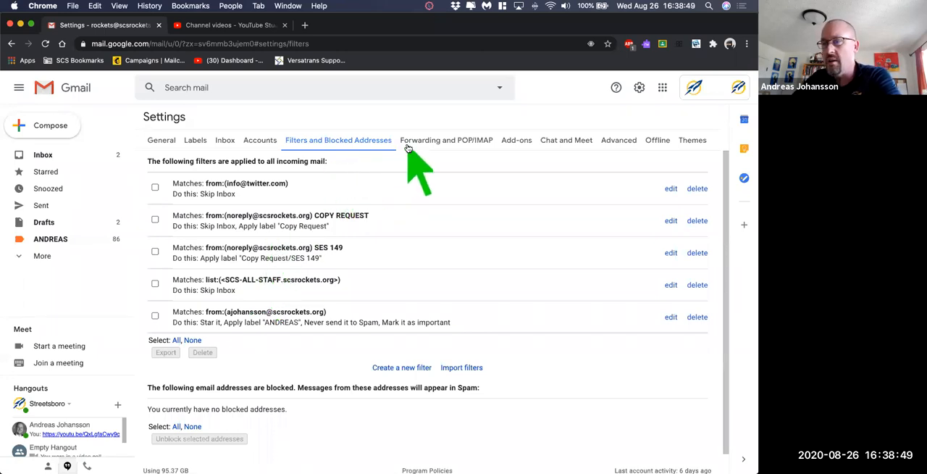
{"action": "left_click", "coordinate": [430, 140]}
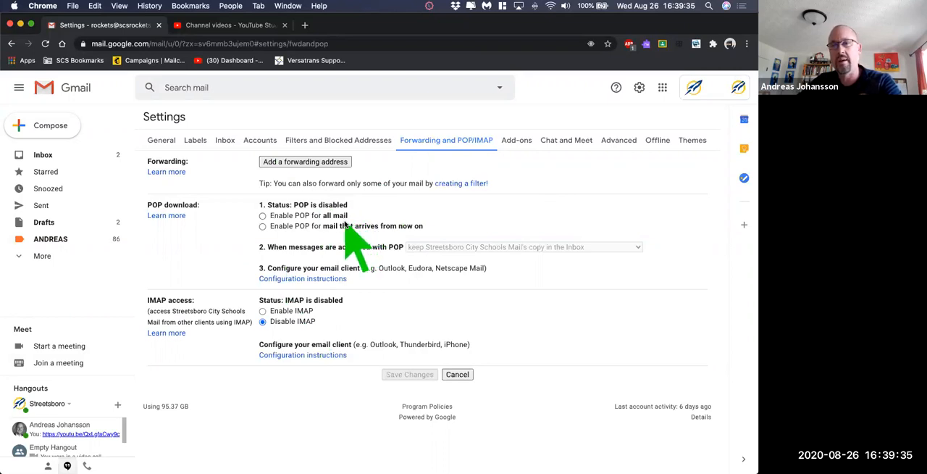
{"action": "left_click", "coordinate": [516, 142]}
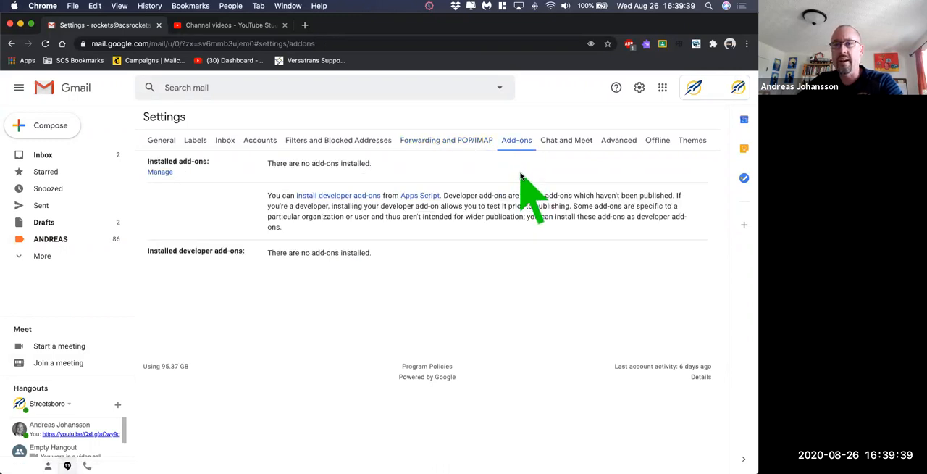
- Turn Hangouts chat off, hide the Meet section in the main menu, and save the changes
{"action": "left_click", "coordinate": [567, 140]}
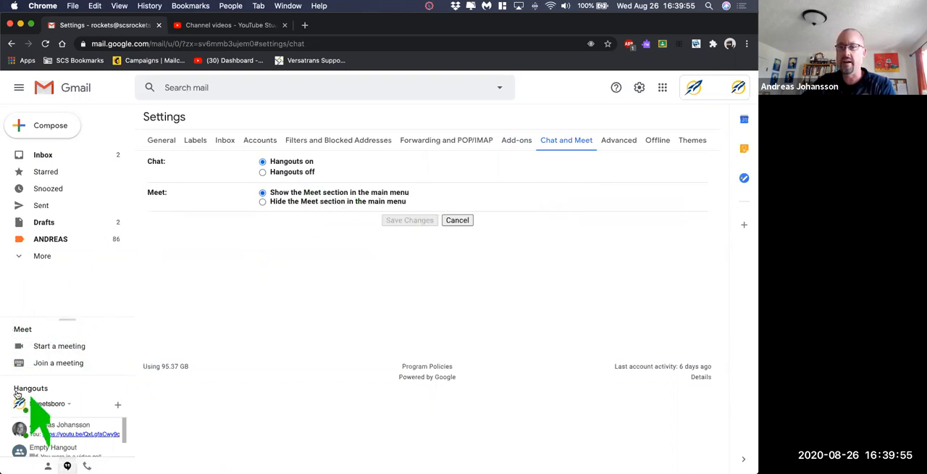
{"action": "left_click", "coordinate": [262, 172]}
{"action": "left_click", "coordinate": [262, 201]}
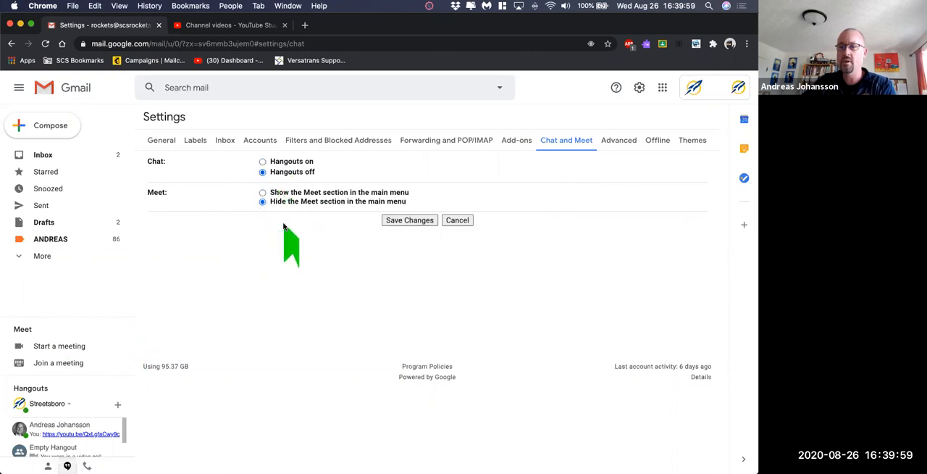
{"action": "left_click", "coordinate": [403, 221]}
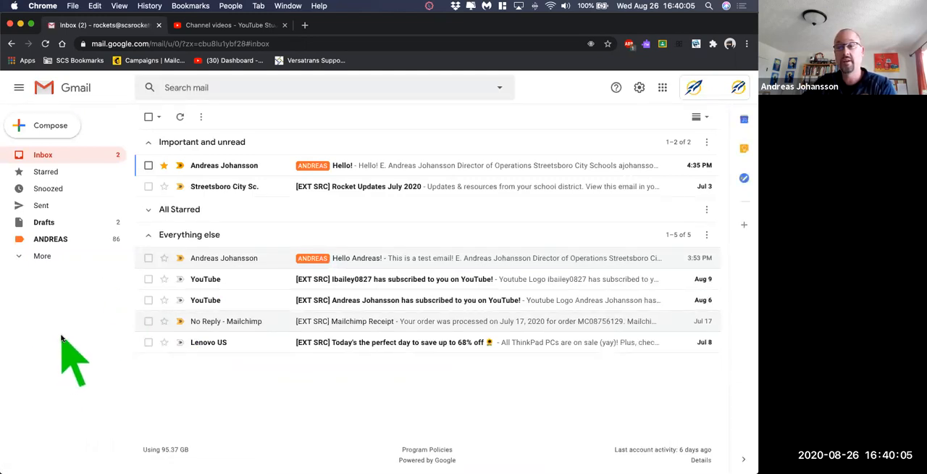
- Turn Hangouts chat back on, show the Meet section in the main menu, and save the changes
{"action": "left_click", "coordinate": [638, 87]}
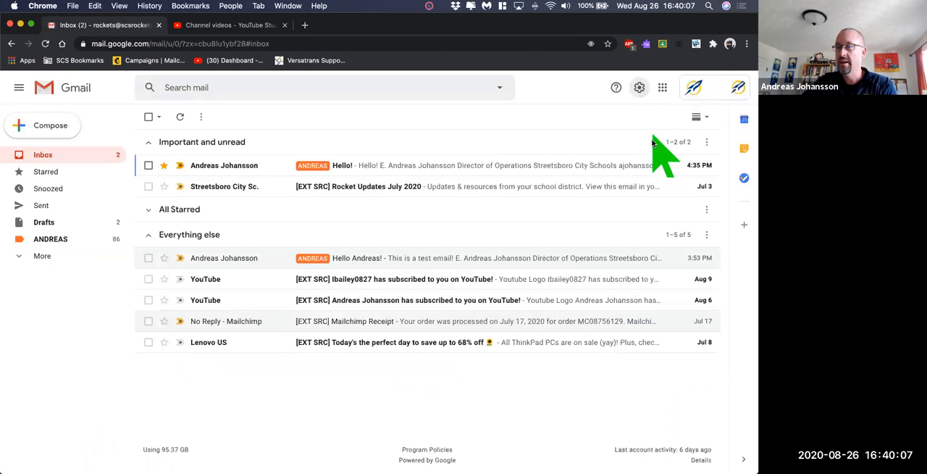
{"action": "left_click", "coordinate": [637, 141]}
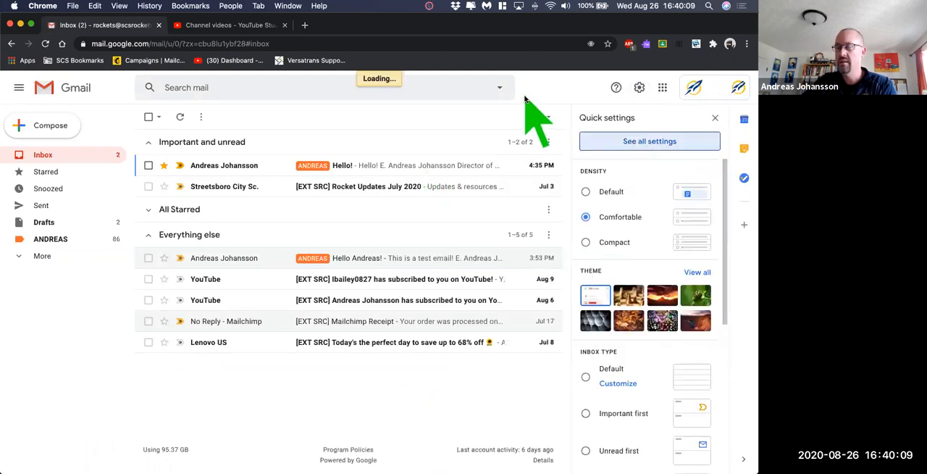
{"action": "left_click", "coordinate": [554, 140]}
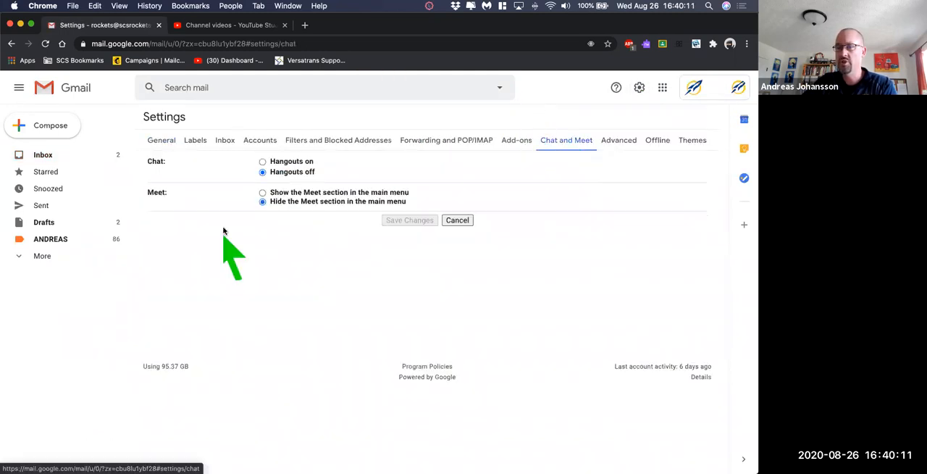
{"action": "left_click", "coordinate": [262, 192]}
{"action": "left_click", "coordinate": [262, 161]}
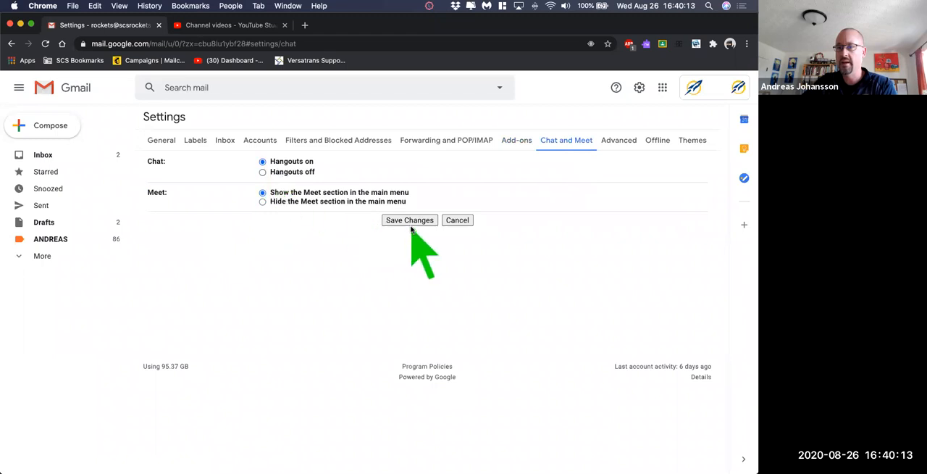
{"action": "left_click", "coordinate": [410, 221]}
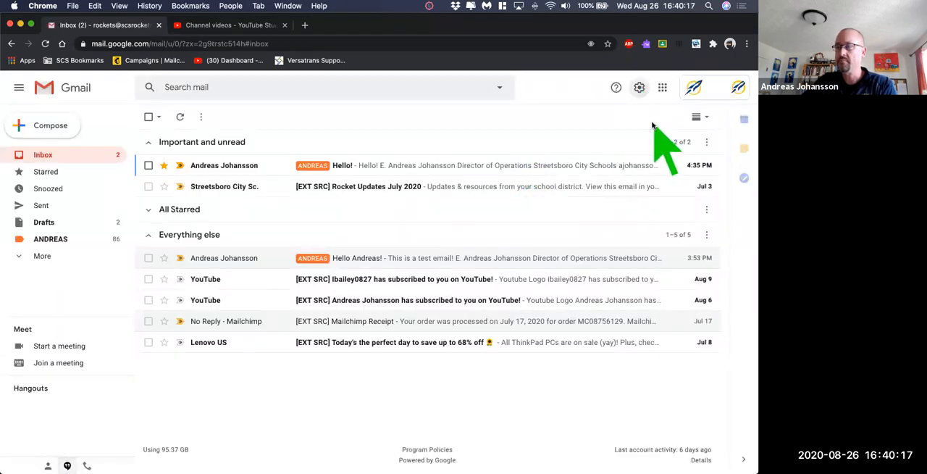
- Review the Advanced and Offline settings
{"action": "left_click", "coordinate": [640, 89]}
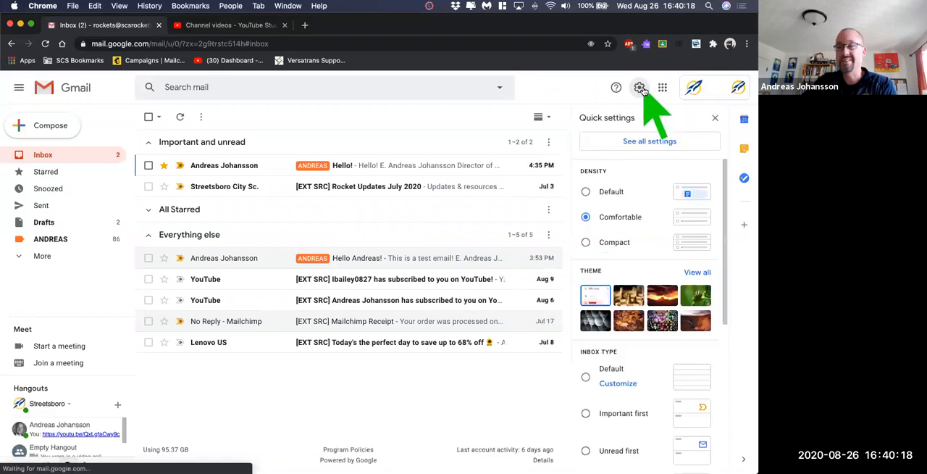
{"action": "left_click", "coordinate": [635, 144]}
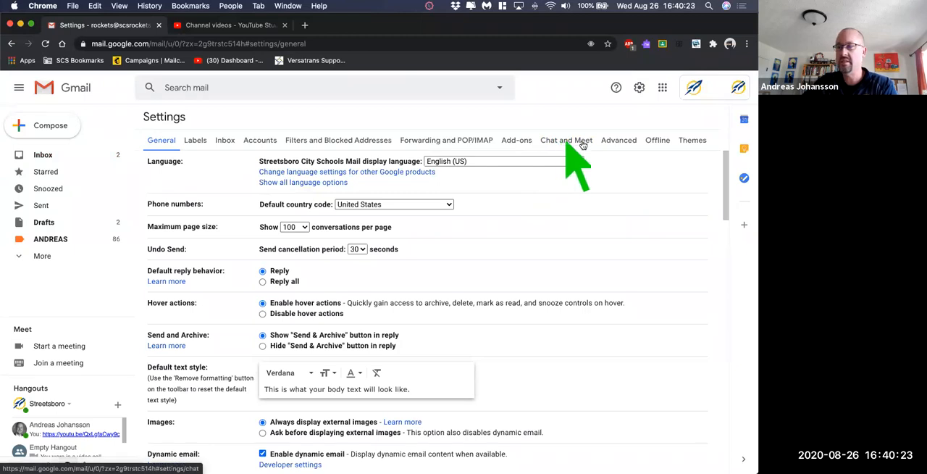
{"action": "left_click", "coordinate": [612, 146]}
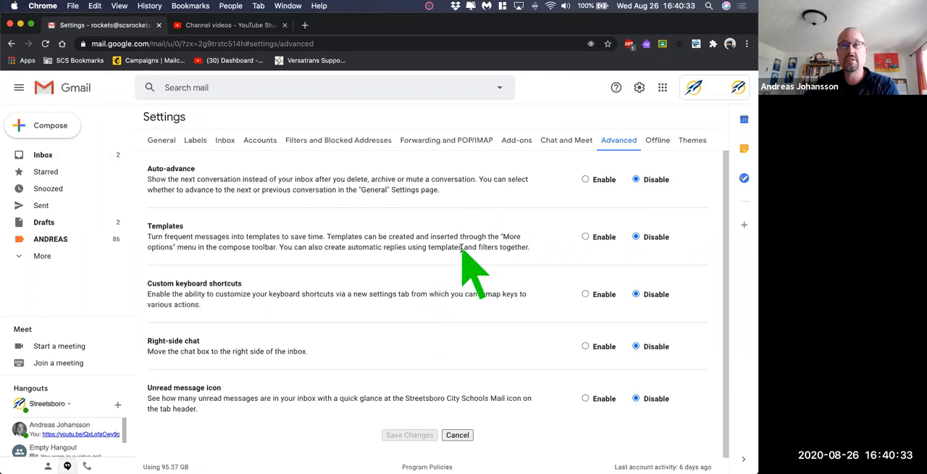
{"action": "left_click", "coordinate": [657, 141]}
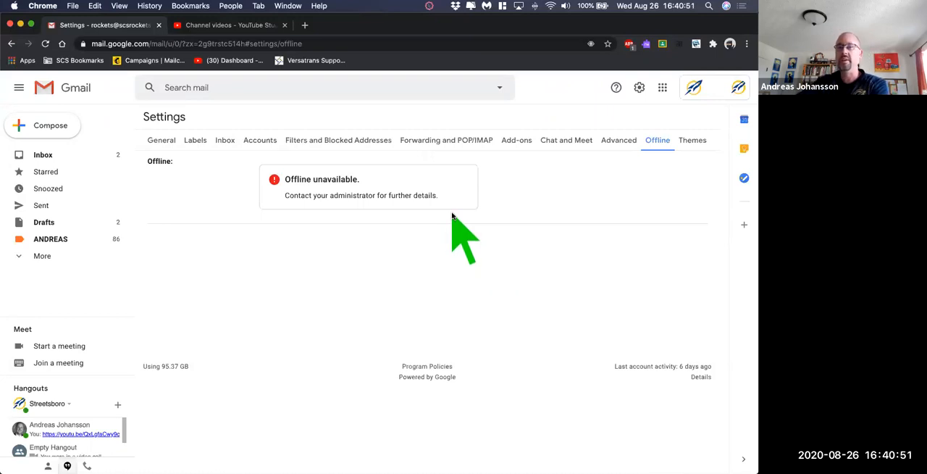
- Set the green caterpillar photo as the mail theme, save it, and return to the inbox
{"action": "left_click", "coordinate": [689, 147]}
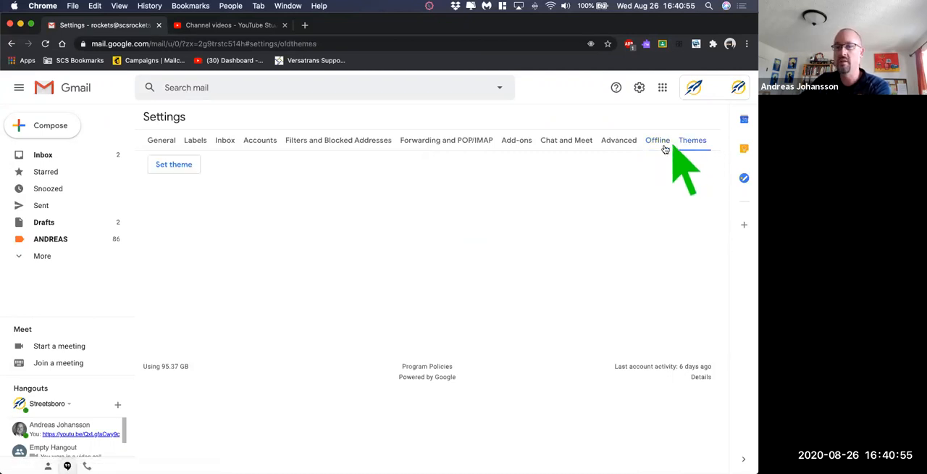
{"action": "left_click", "coordinate": [175, 165]}
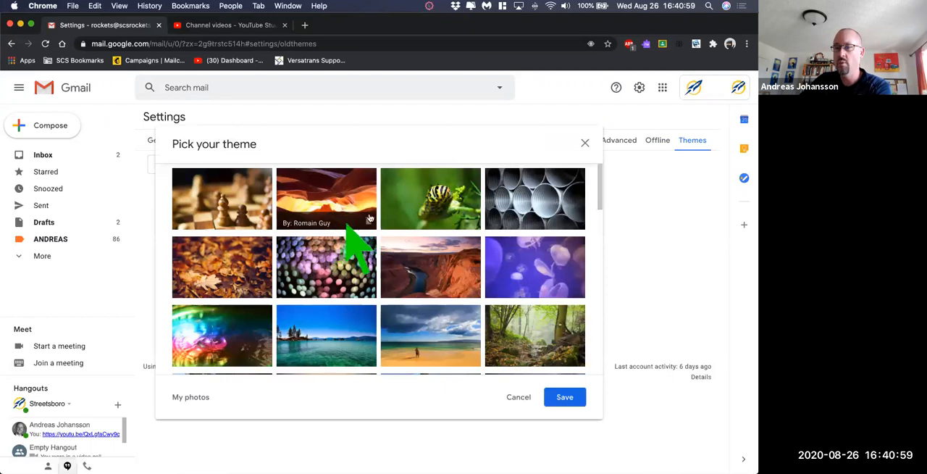
{"action": "left_click", "coordinate": [411, 221]}
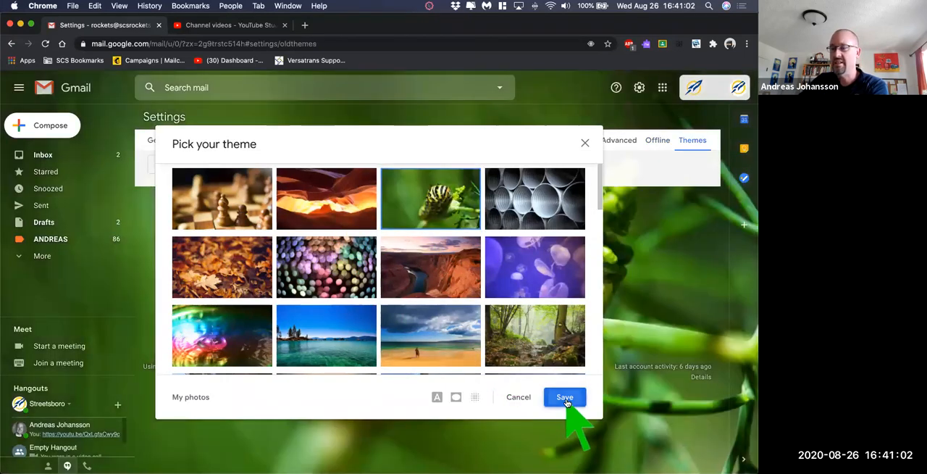
{"action": "left_click", "coordinate": [568, 399]}
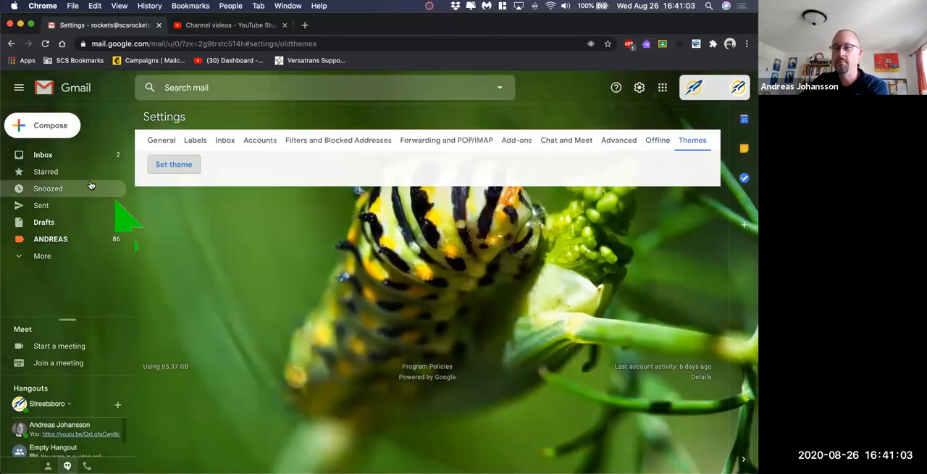
{"action": "left_click", "coordinate": [49, 155]}
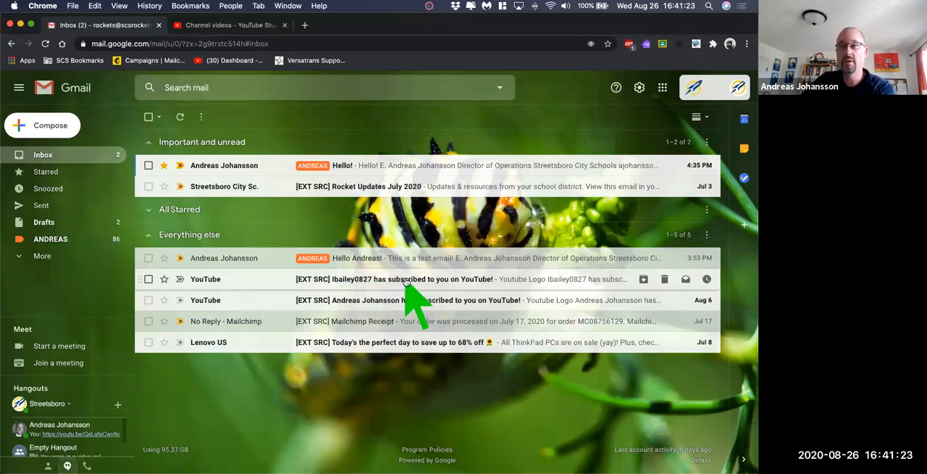
- Define a filter from the Aug 9 YouTube subscription email, matching its sender and the words "subscribed to you on YouTube"
{"action": "left_click", "coordinate": [406, 283]}
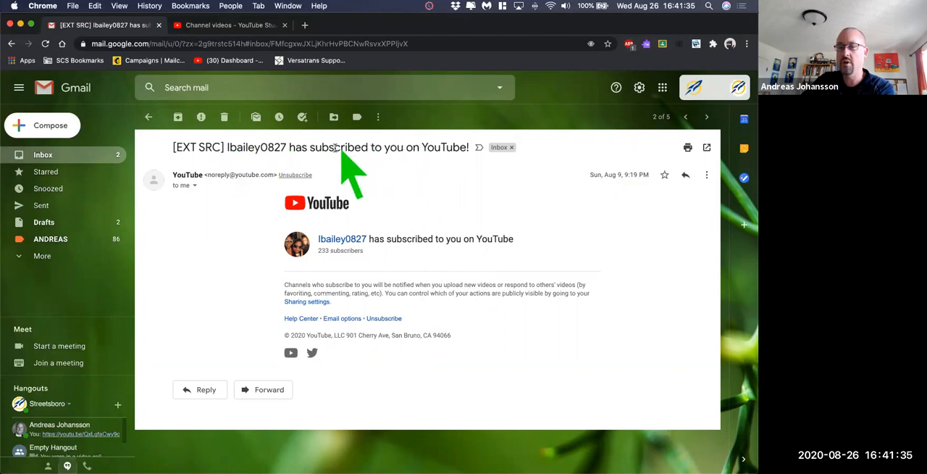
{"action": "left_click_drag", "start_coordinate": [309, 149], "coordinate": [440, 148]}
{"action": "key", "text": "super+c"}
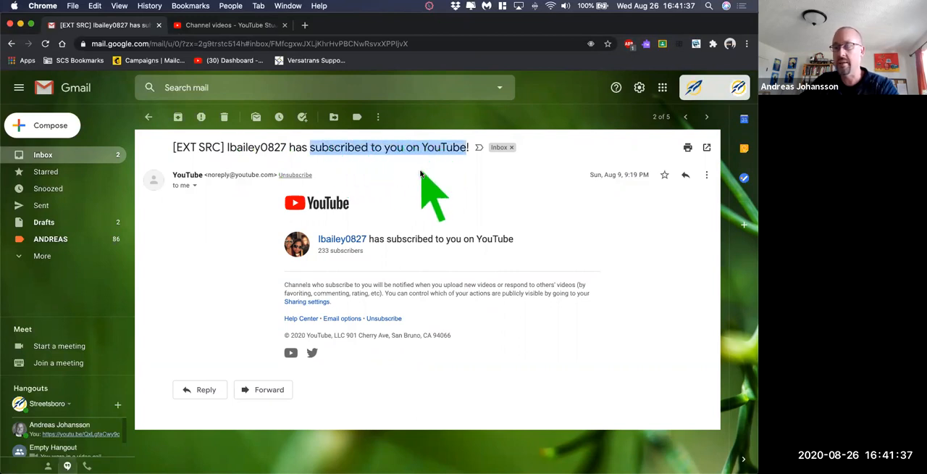
{"action": "left_click", "coordinate": [378, 117]}
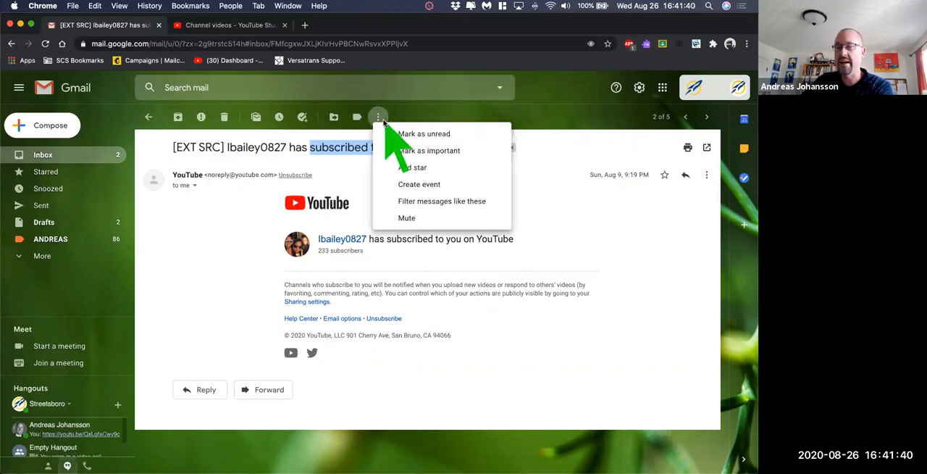
{"action": "left_click", "coordinate": [444, 202]}
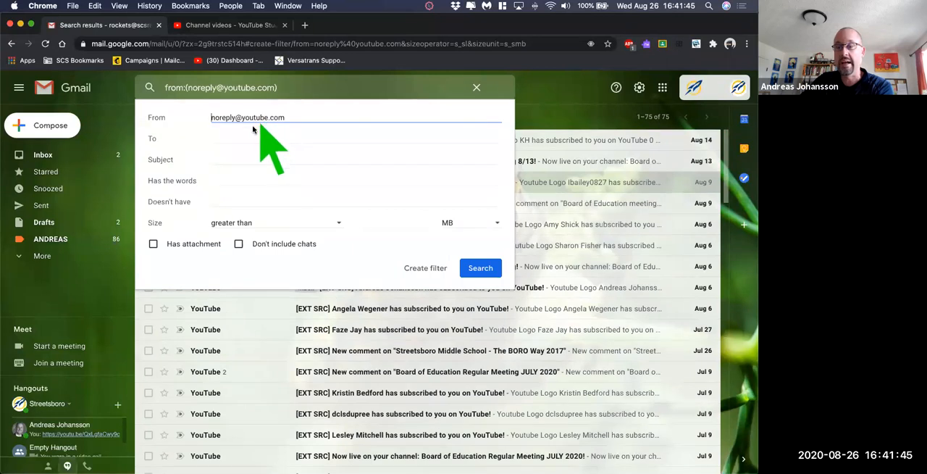
{"action": "left_click", "coordinate": [236, 176]}
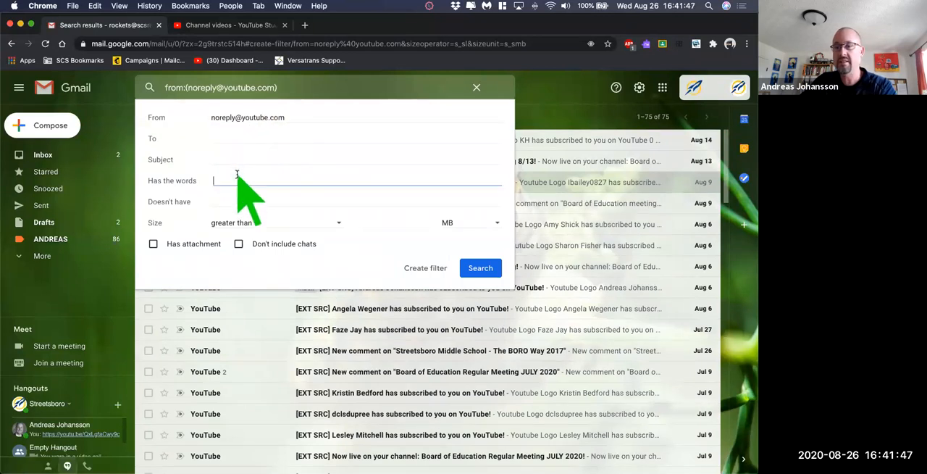
{"action": "key", "text": "super+v"}
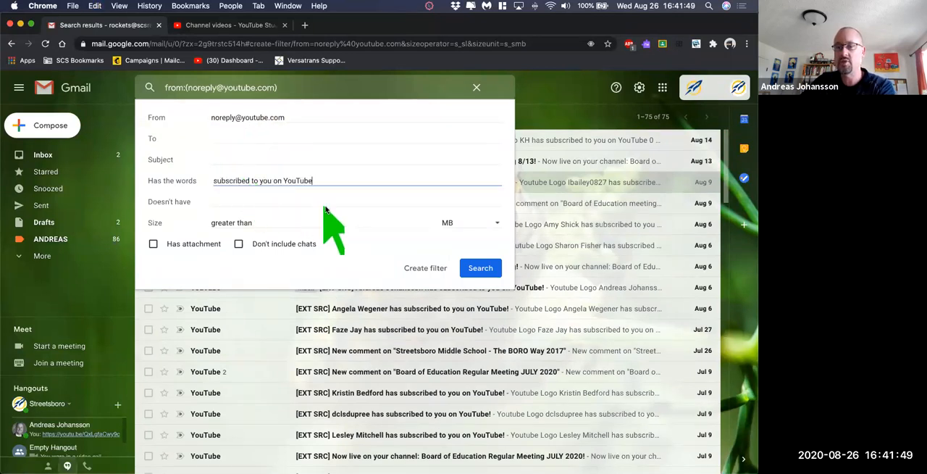
{"action": "left_click", "coordinate": [376, 221]}
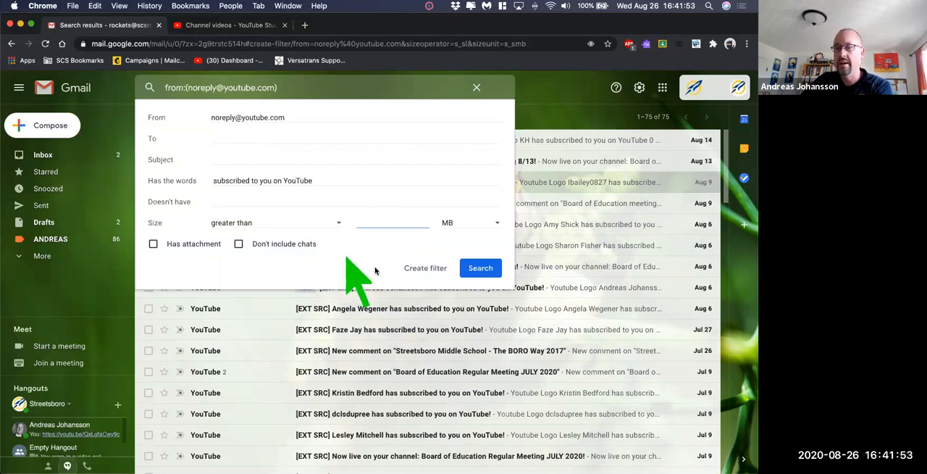
{"action": "left_click", "coordinate": [425, 270]}
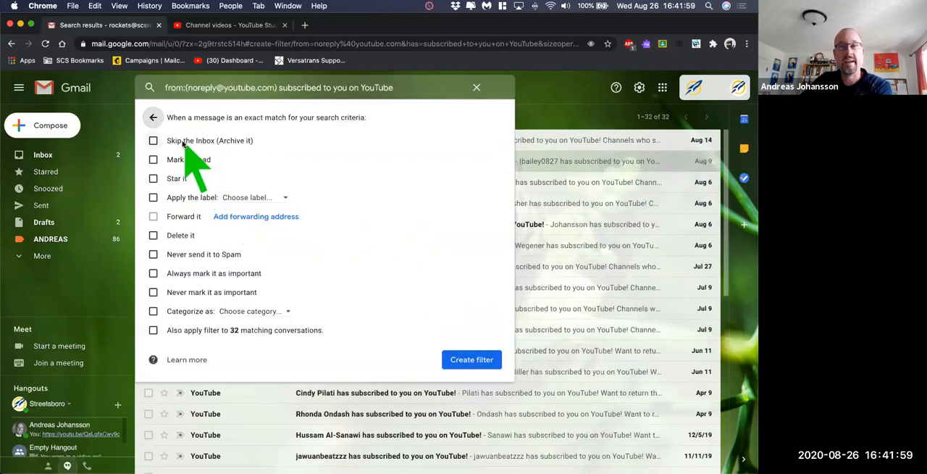
- Have the filter apply a new label named YOUTUBE SUBSCRIBER, include the existing matching conversations, and create the filter
{"action": "left_click", "coordinate": [190, 197]}
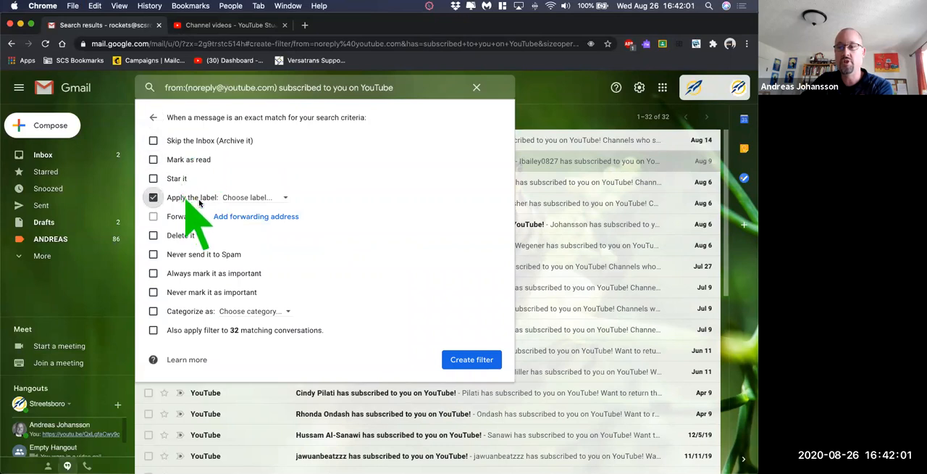
{"action": "left_click", "coordinate": [248, 199]}
{"action": "left_click", "coordinate": [286, 218]}
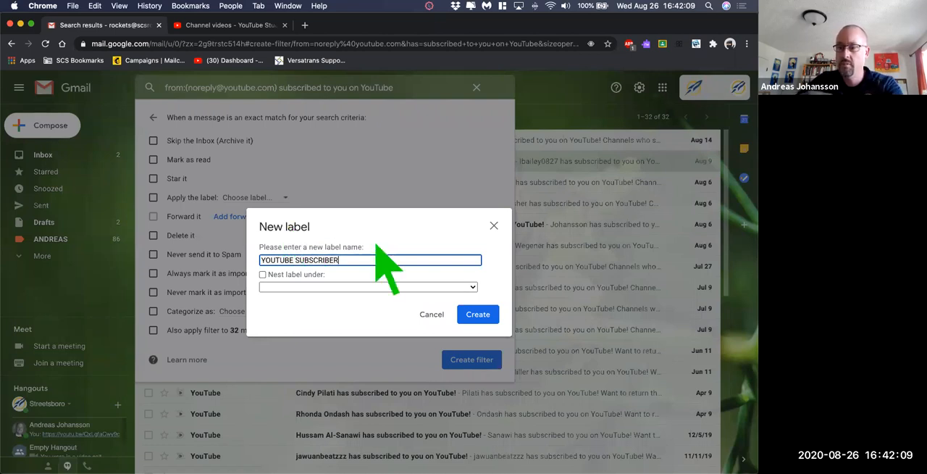
{"action": "left_click", "coordinate": [477, 314]}
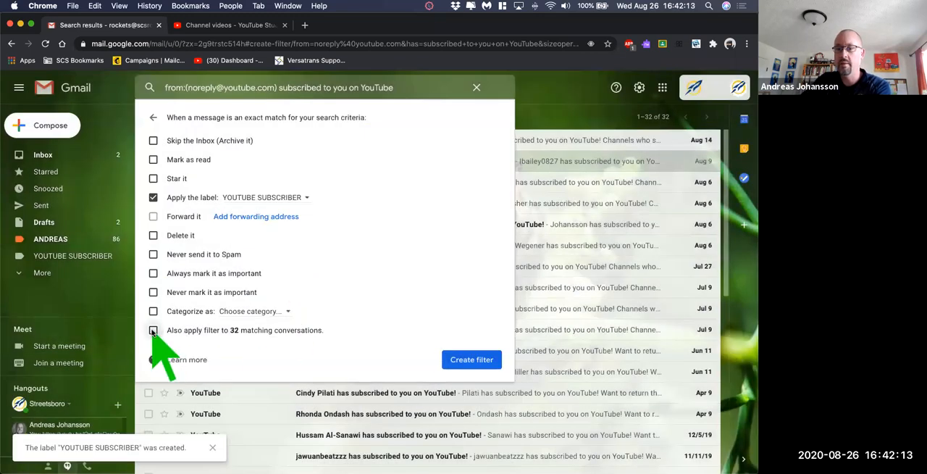
{"action": "left_click", "coordinate": [152, 330]}
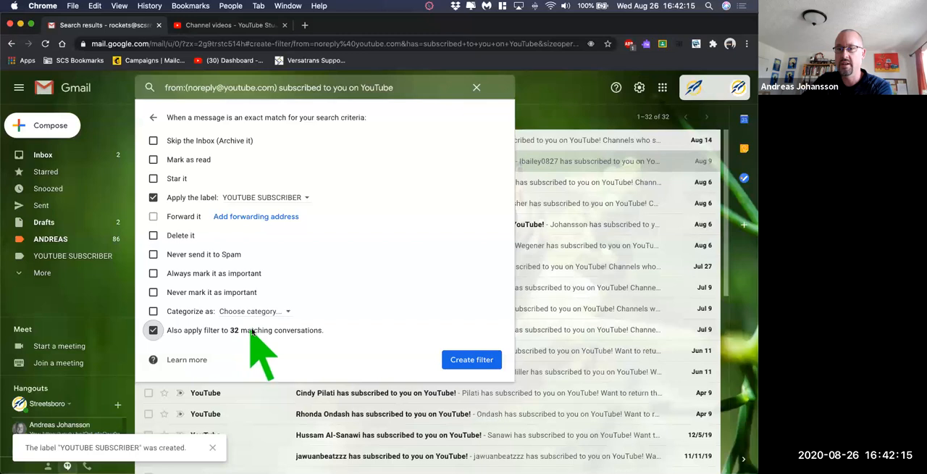
{"action": "left_click", "coordinate": [472, 360]}
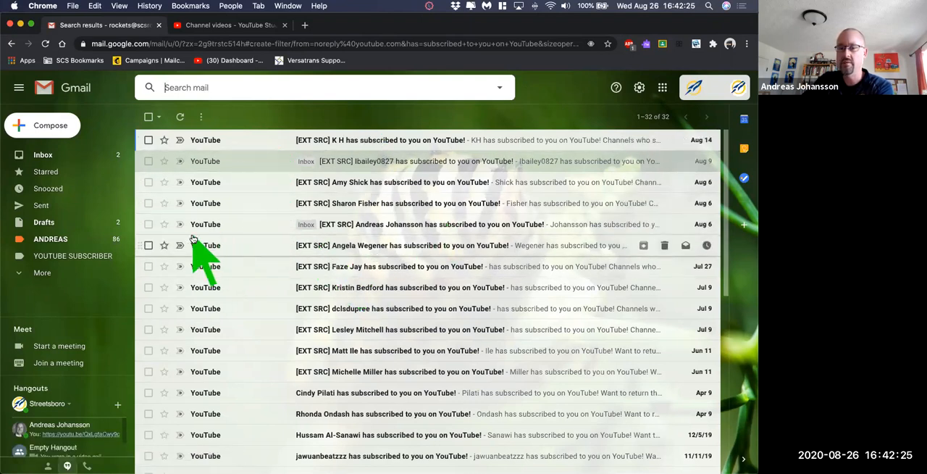
- Mark the Aug 9 YouTube subscription email as unread and colour the YOUTUBE SUBSCRIBER label red-orange
{"action": "left_click", "coordinate": [50, 155]}
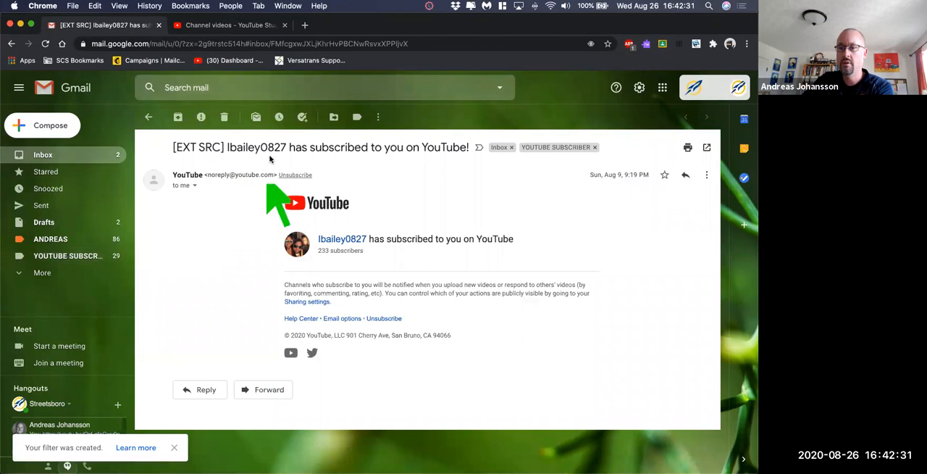
{"action": "left_click", "coordinate": [256, 116]}
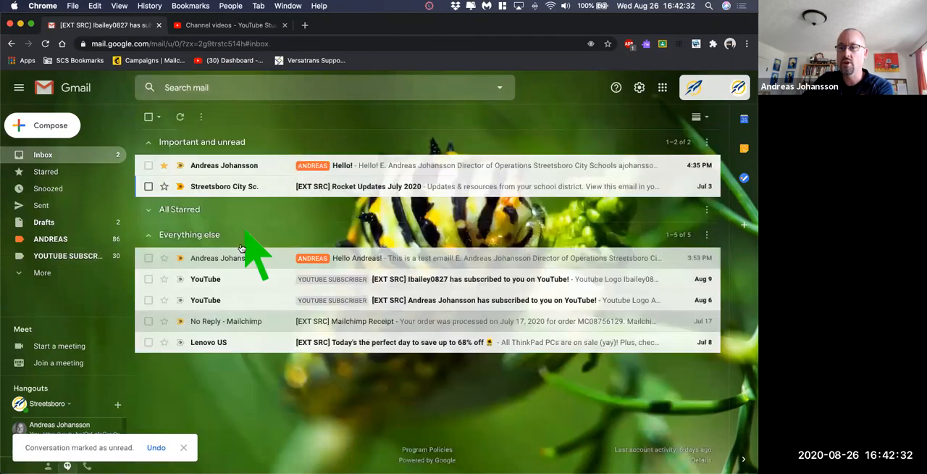
{"action": "left_click", "coordinate": [117, 255]}
{"action": "mouse_move", "coordinate": [201, 278]}
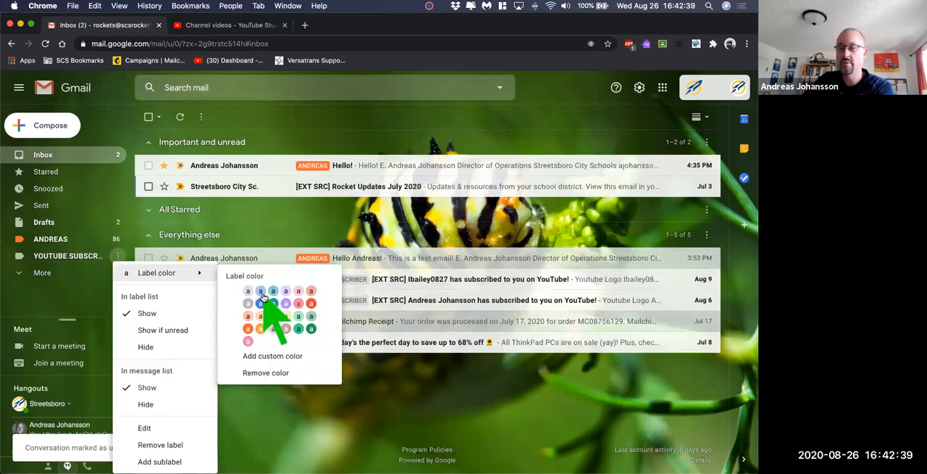
{"action": "left_click", "coordinate": [311, 304]}
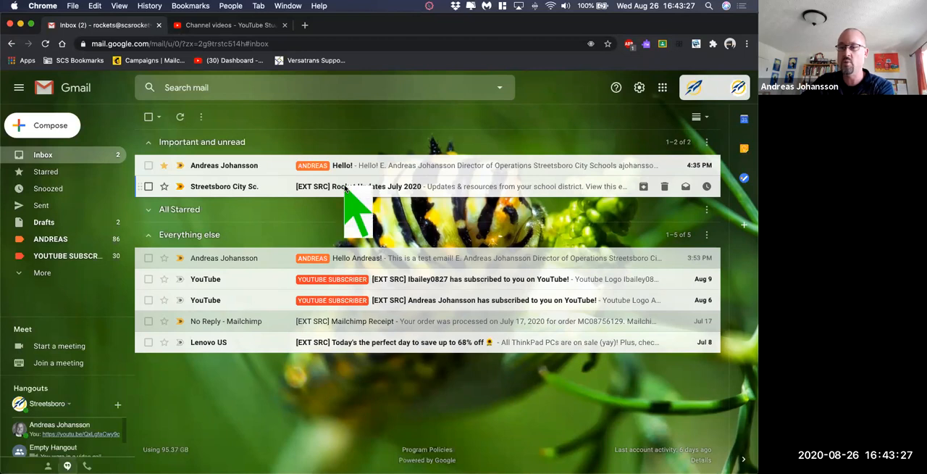
- Open the "Rocket Updates July 2020" email and copy the [EXT SRC] tag from its subject line
{"action": "left_click", "coordinate": [346, 190]}
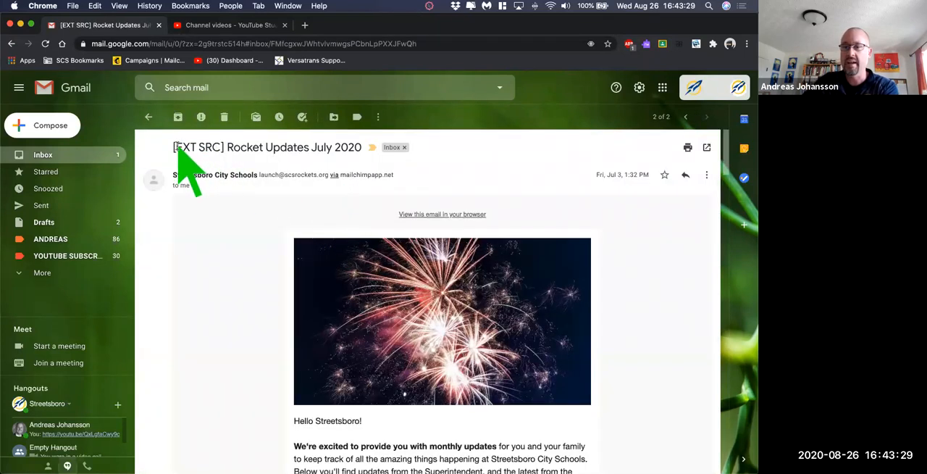
{"action": "left_click_drag", "start_coordinate": [175, 147], "coordinate": [224, 148]}
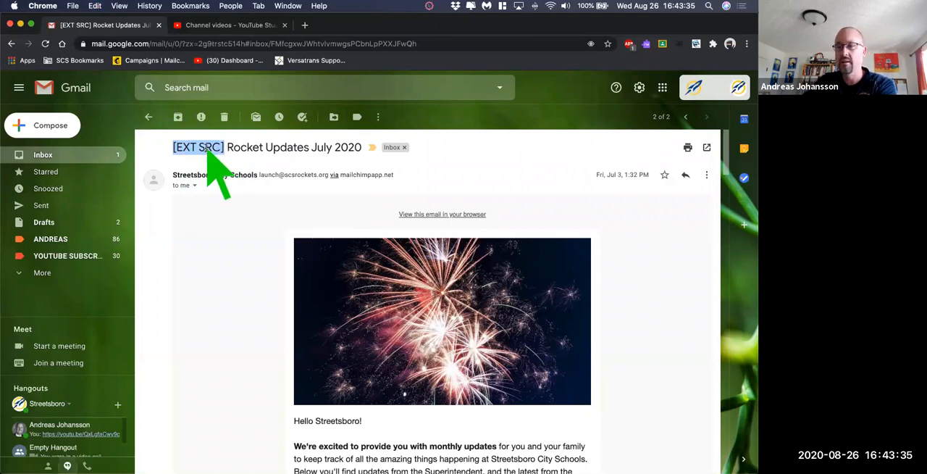
{"action": "right_click", "coordinate": [205, 146]}
{"action": "left_click", "coordinate": [257, 170]}
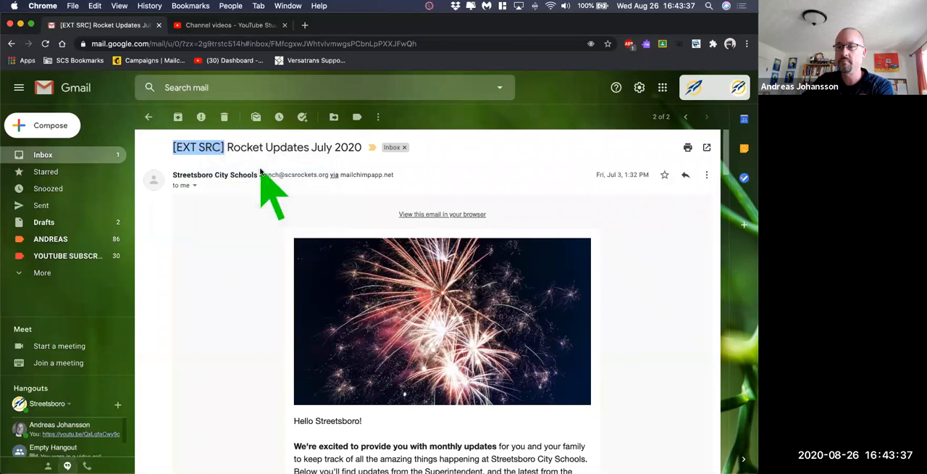
- Start a filter from this email, clearing the list ID from its words criterion and setting the subject to [EXT SRC]
{"action": "left_click", "coordinate": [378, 116]}
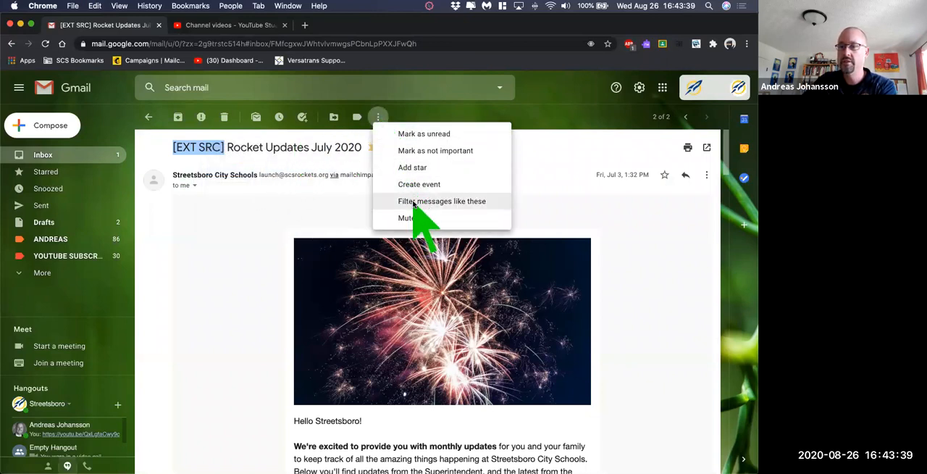
{"action": "left_click", "coordinate": [414, 202]}
{"action": "triple_click", "coordinate": [239, 181]}
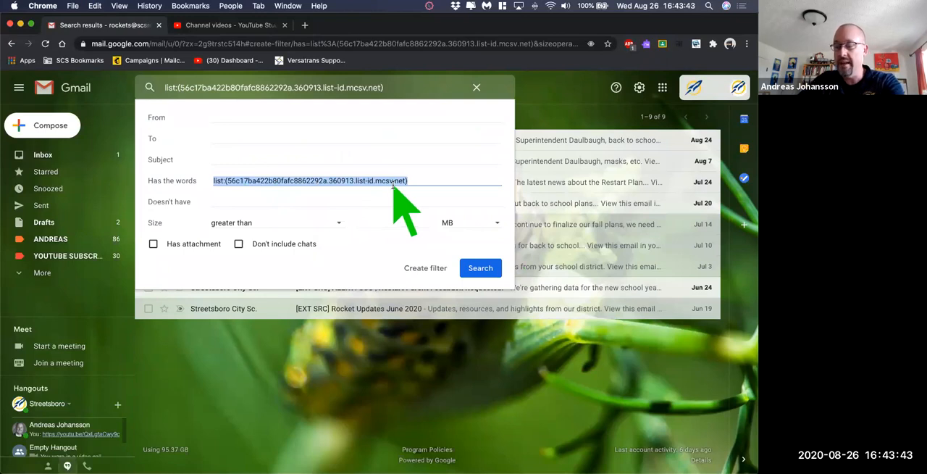
{"action": "key", "text": "BackSpace"}
{"action": "key", "text": "shift+Tab"}
{"action": "key", "text": "super+v"}
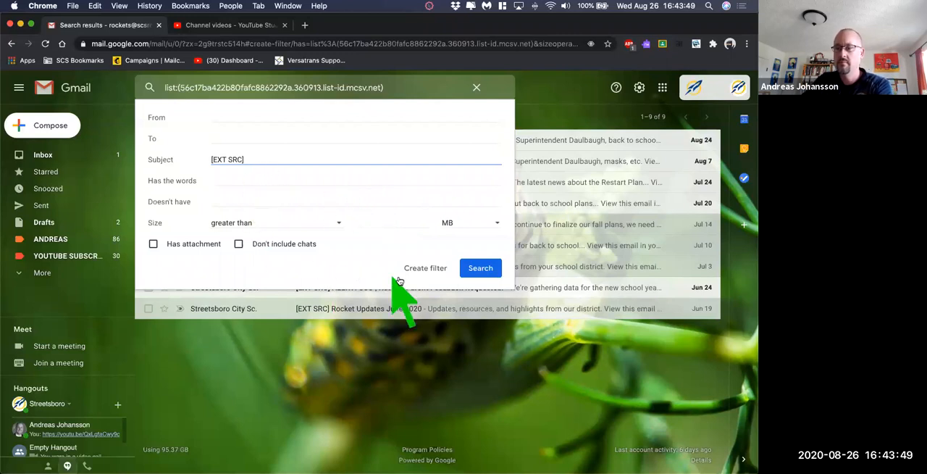
- Preview the messages matching the [EXT SRC] subject criterion and continue to the filter's actions
{"action": "left_click", "coordinate": [479, 268]}
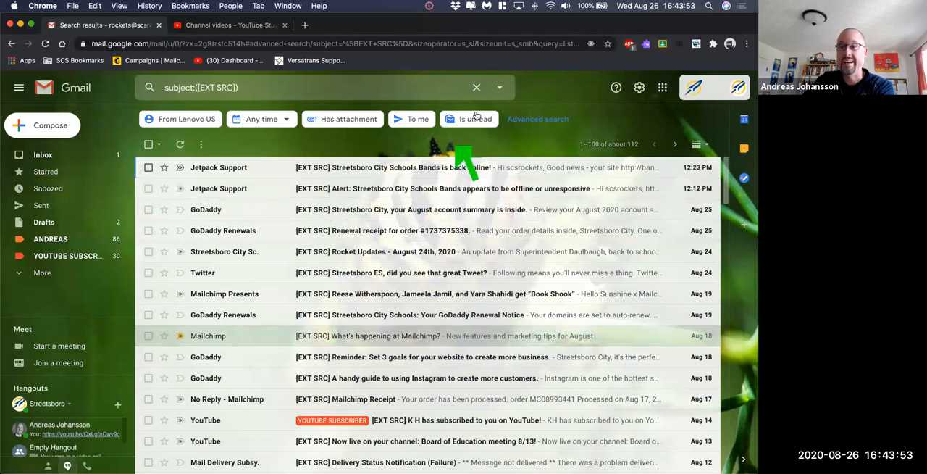
{"action": "left_click", "coordinate": [499, 87]}
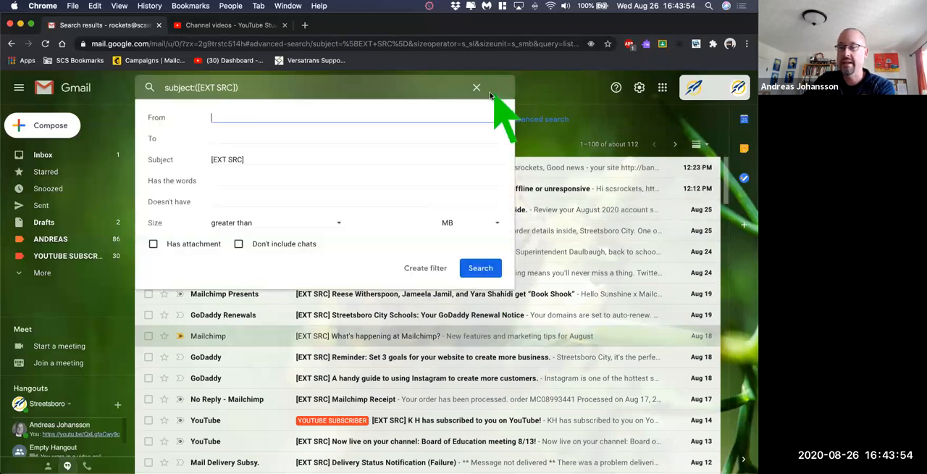
{"action": "left_click", "coordinate": [433, 268]}
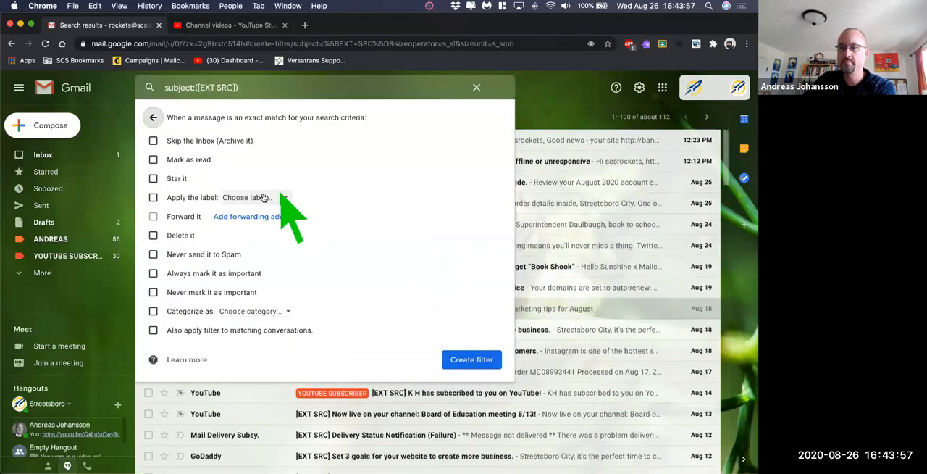
- Have the filter apply a new label named EXTERNAL, include the existing matching conversations, and create the filter
{"action": "left_click", "coordinate": [276, 197]}
{"action": "left_click", "coordinate": [291, 219]}
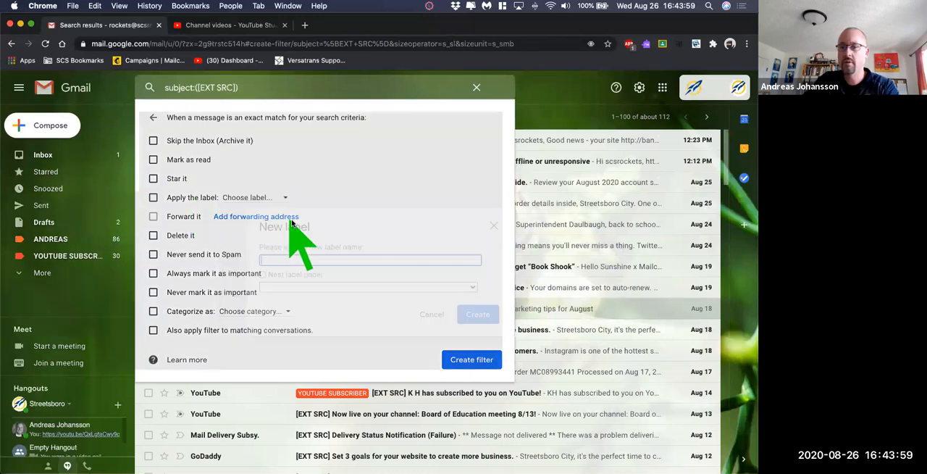
{"action": "type", "text": "EXTERNAL"}
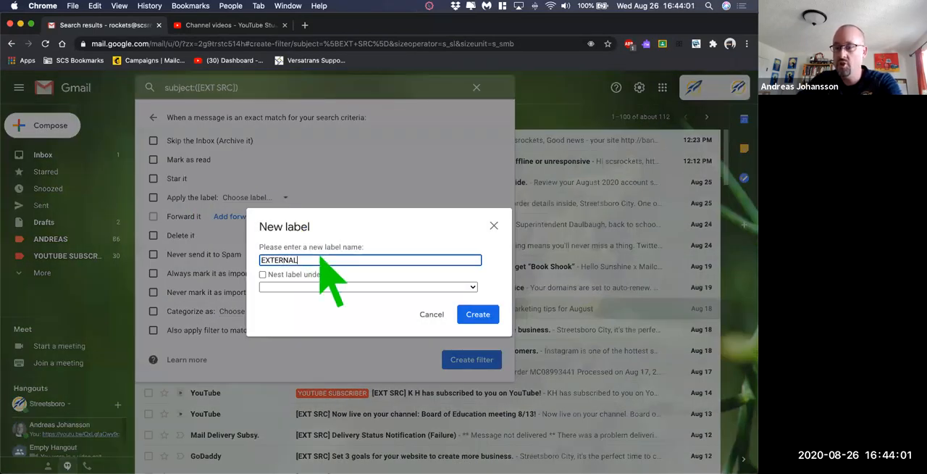
{"action": "left_click", "coordinate": [478, 313]}
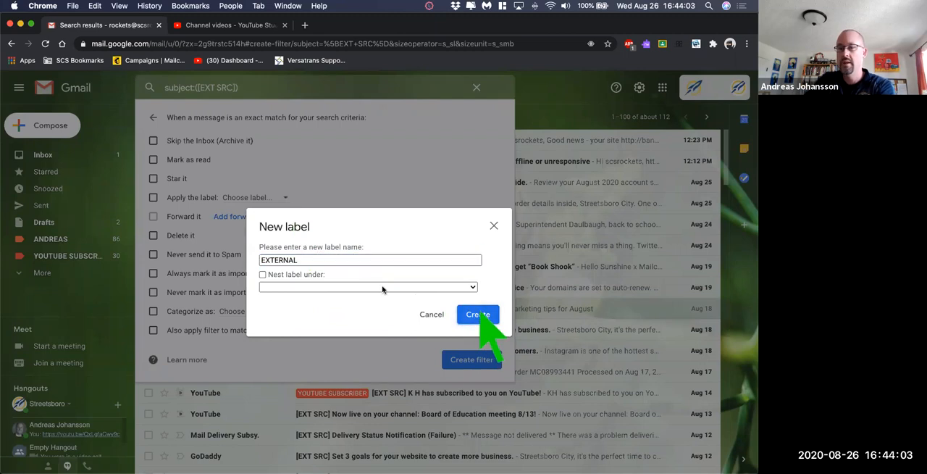
{"action": "left_click", "coordinate": [216, 329]}
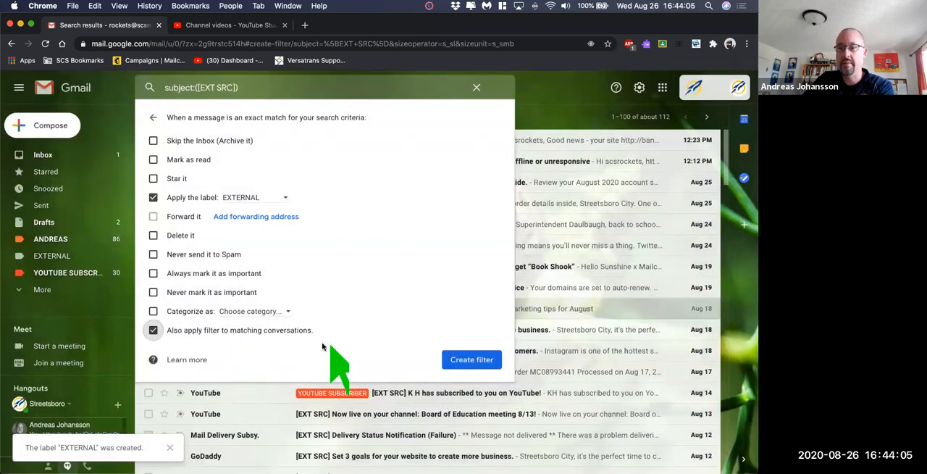
{"action": "left_click", "coordinate": [471, 359]}
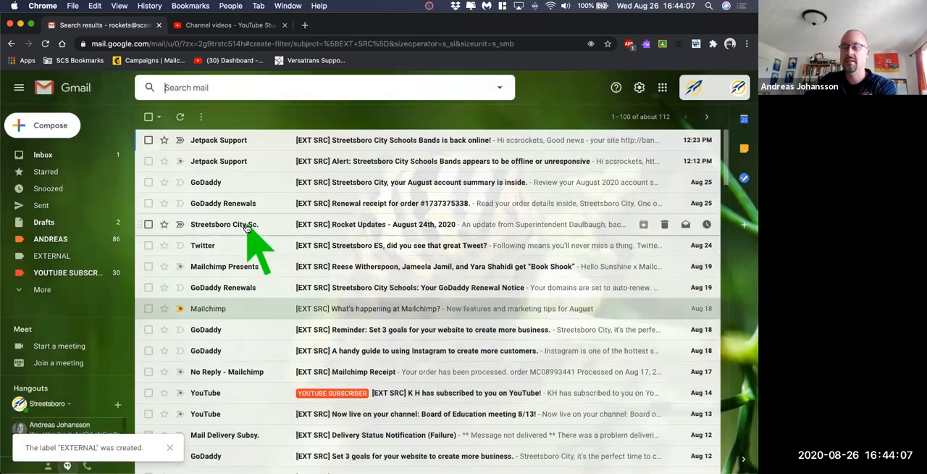
- Colour the EXTERNAL label dark green and return to the inbox
{"action": "left_click", "coordinate": [244, 226]}
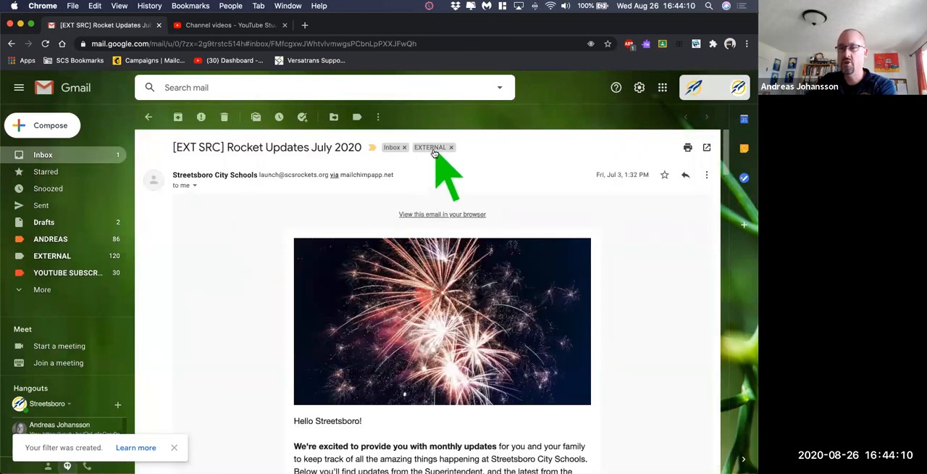
{"action": "left_click", "coordinate": [117, 256]}
{"action": "mouse_move", "coordinate": [175, 273]}
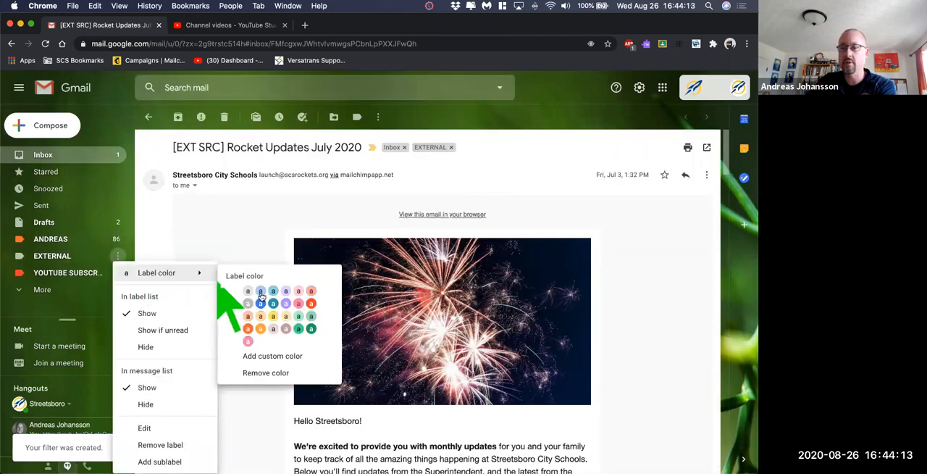
{"action": "left_click", "coordinate": [321, 329]}
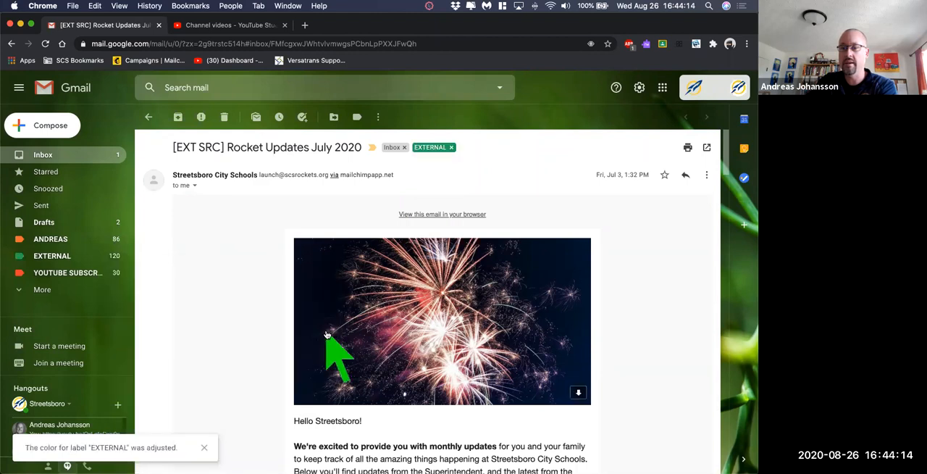
{"action": "left_click", "coordinate": [43, 155]}
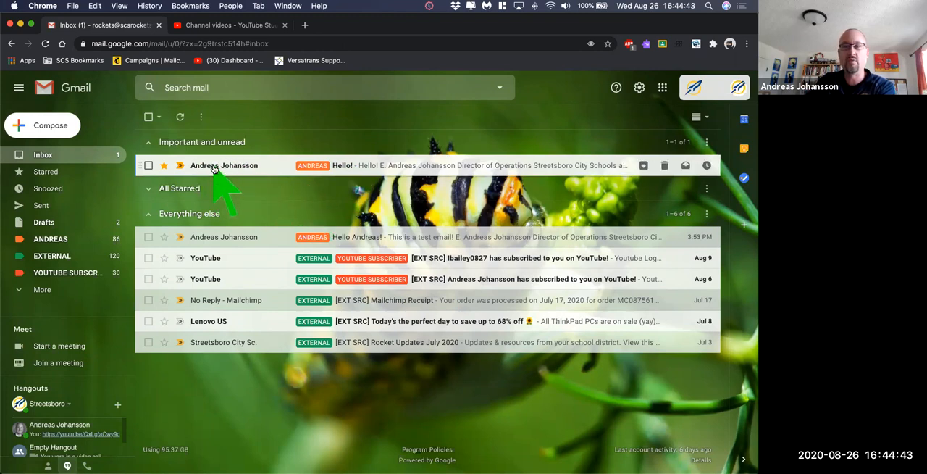
- Archive the three read conversations under Everything else: the 3:53 PM test email, the Mailchimp Receipt and Rocket Updates July 2020
{"action": "mouse_move", "coordinate": [210, 239]}
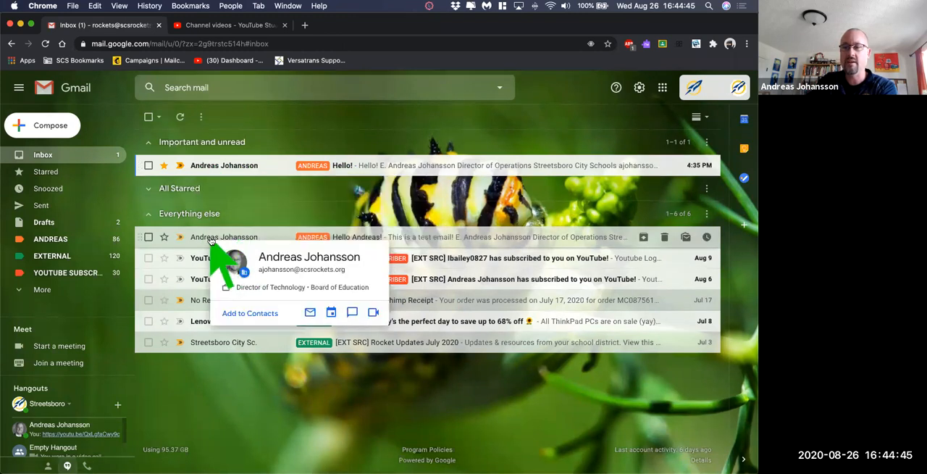
{"action": "left_click", "coordinate": [148, 237]}
{"action": "left_click", "coordinate": [148, 300]}
{"action": "left_click", "coordinate": [148, 342]}
{"action": "left_click", "coordinate": [179, 117]}
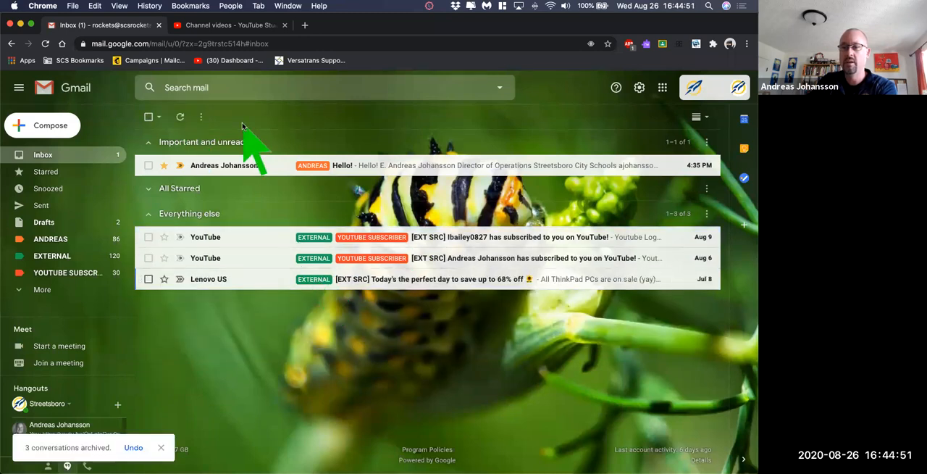
- Search all mail for the sender's first name to find the archived messages, and return to the inbox
{"action": "left_click", "coordinate": [232, 96]}
{"action": "type", "text": "andreas"}
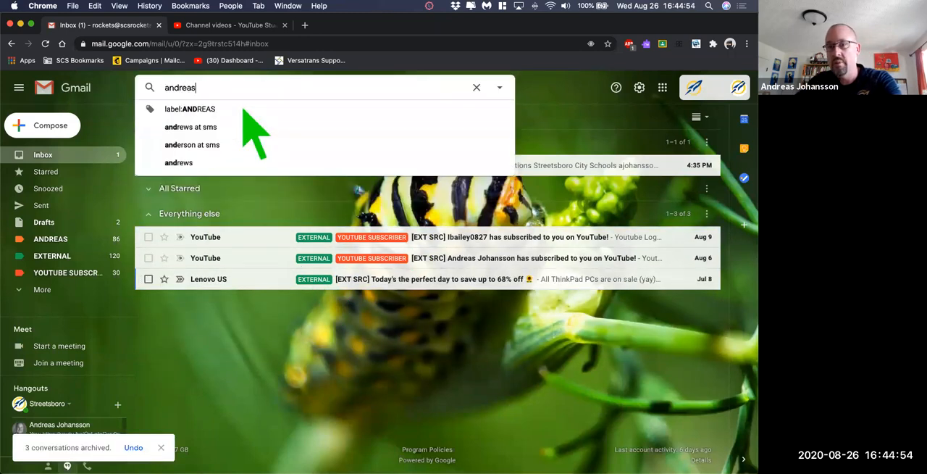
{"action": "key", "text": "Return"}
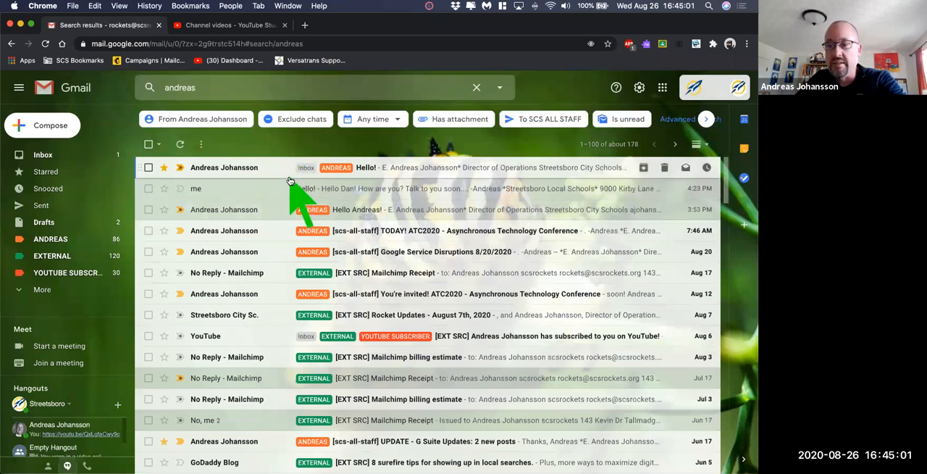
{"action": "left_click", "coordinate": [38, 155]}
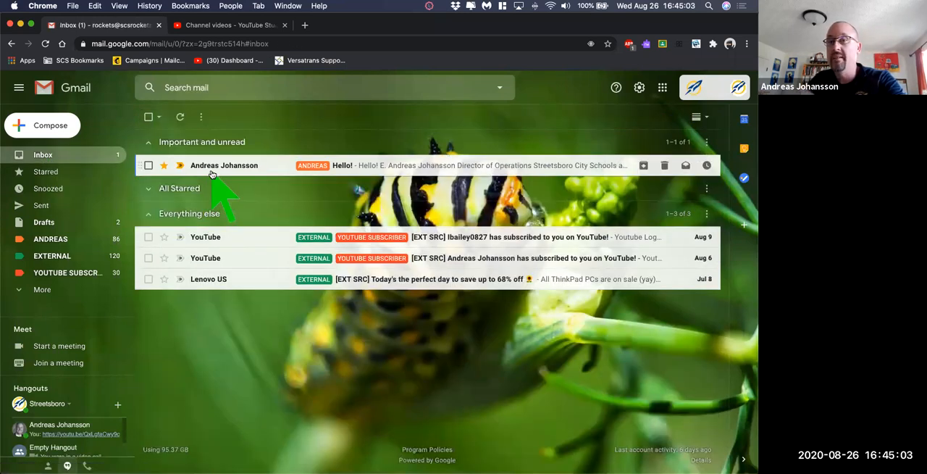